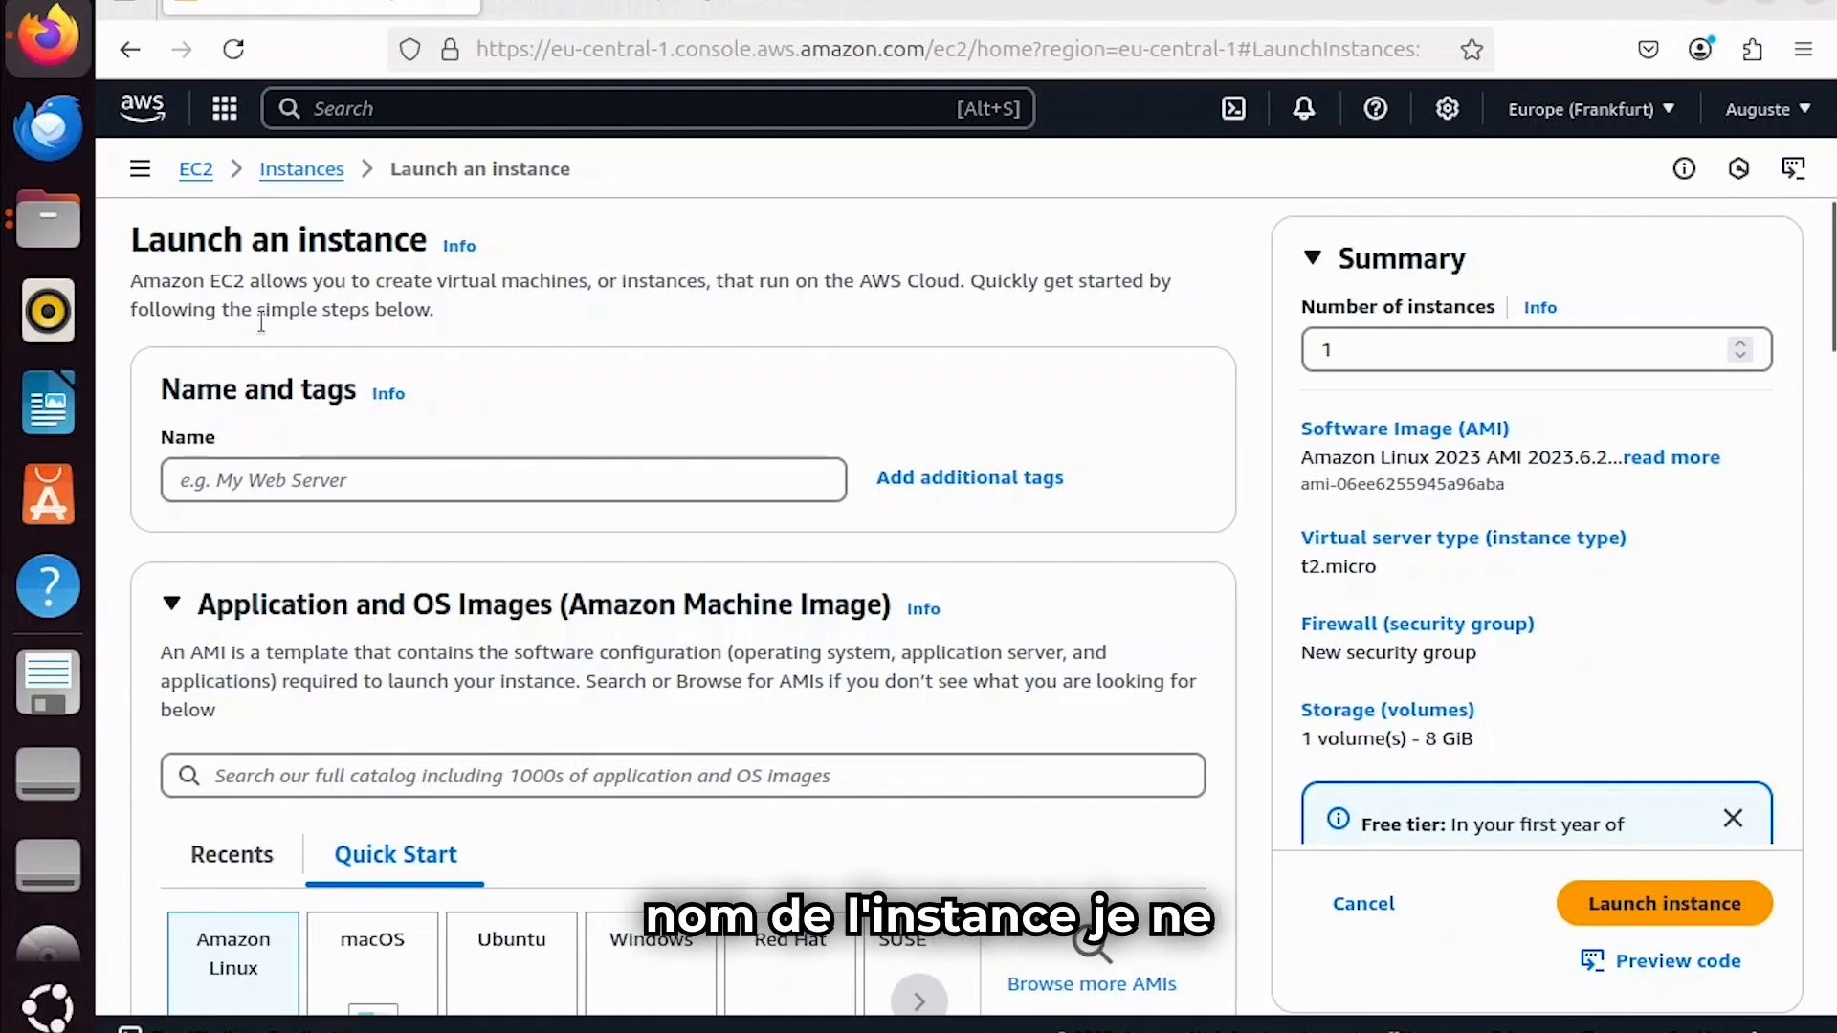
Name the instance trackit-ec2-tuto and choose Ubuntu as its operating system image.
text(trackit)
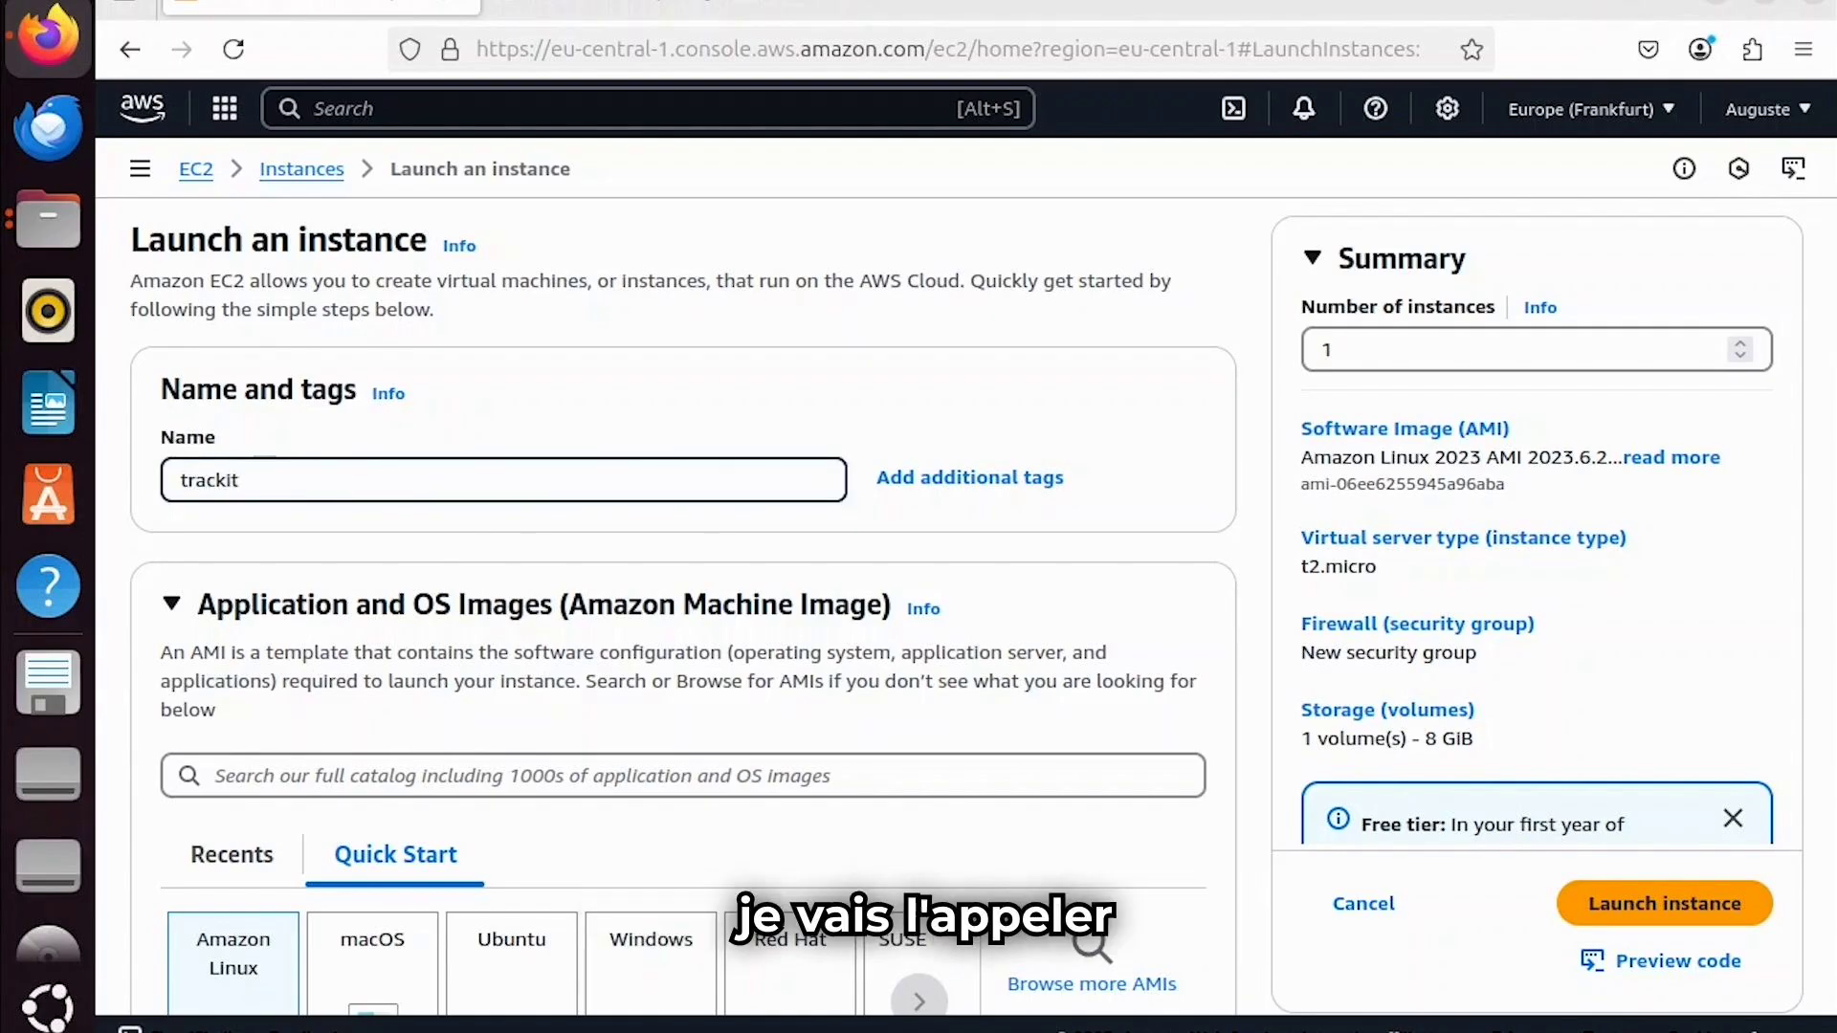
text(-ec2-tuto)
scroll(613, 448, down, 5)
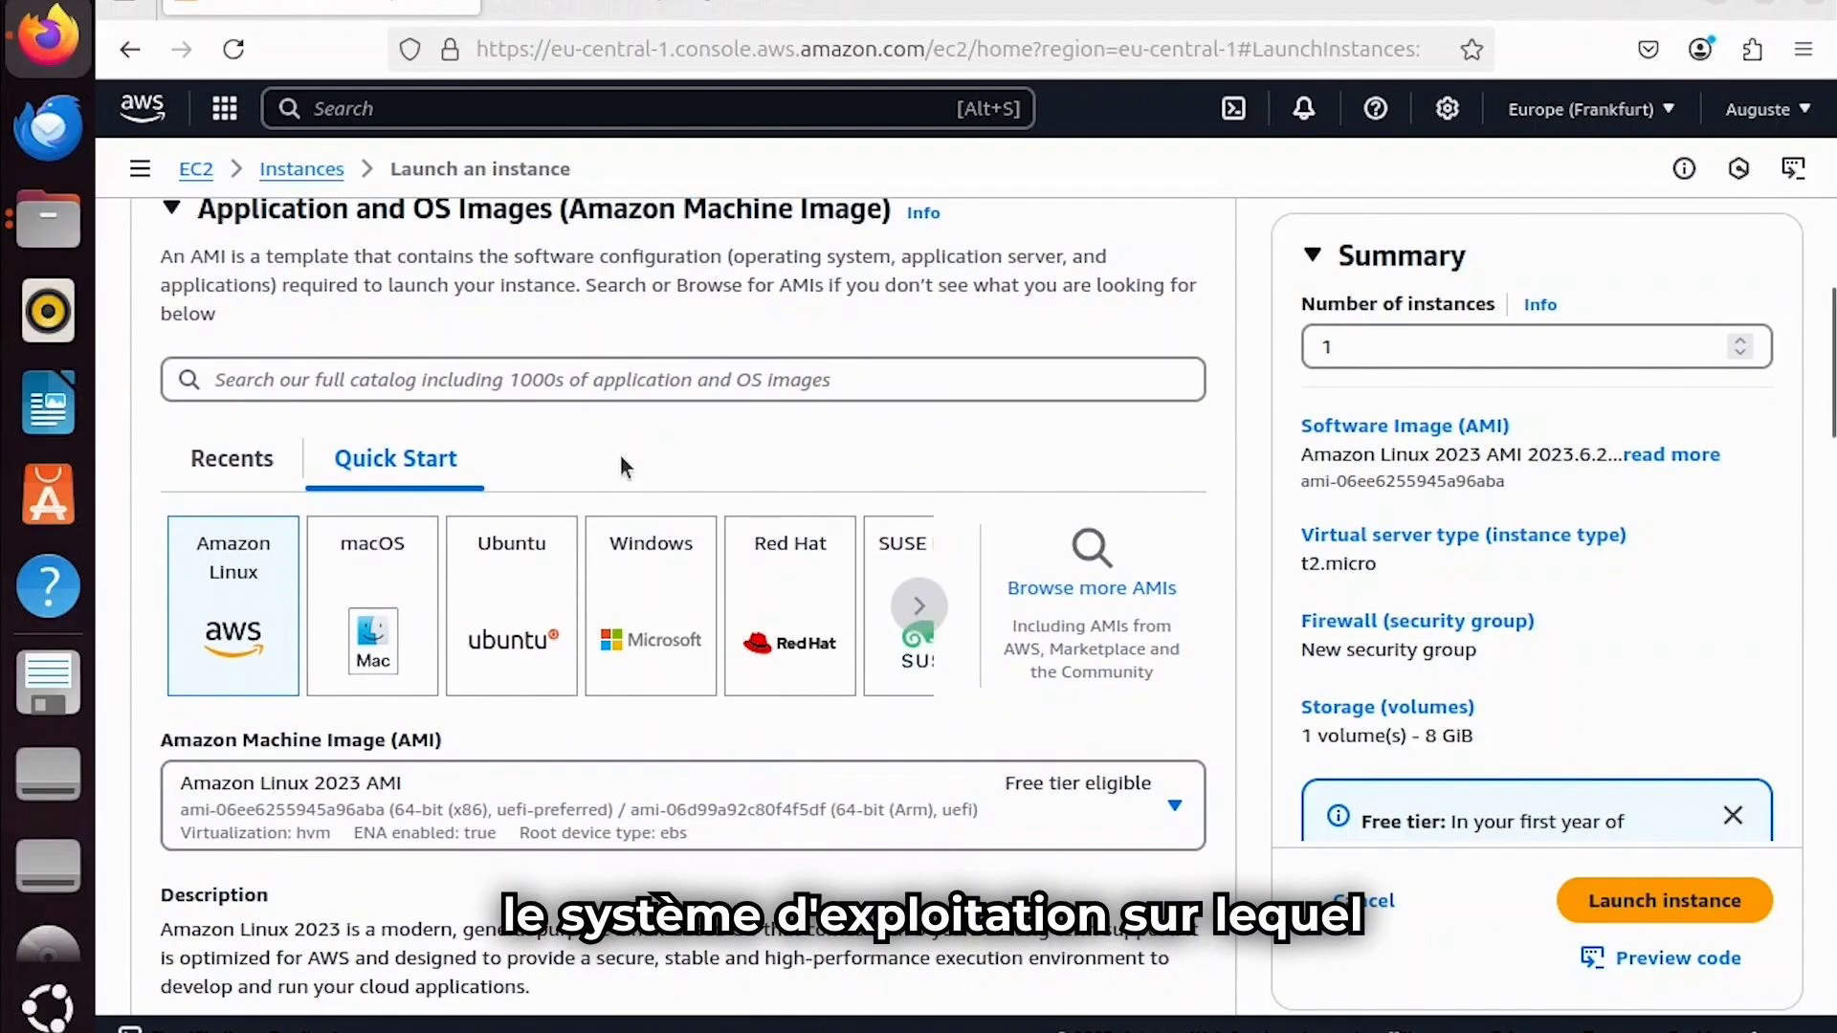
click(510, 606)
scroll(517, 613, down, 10)
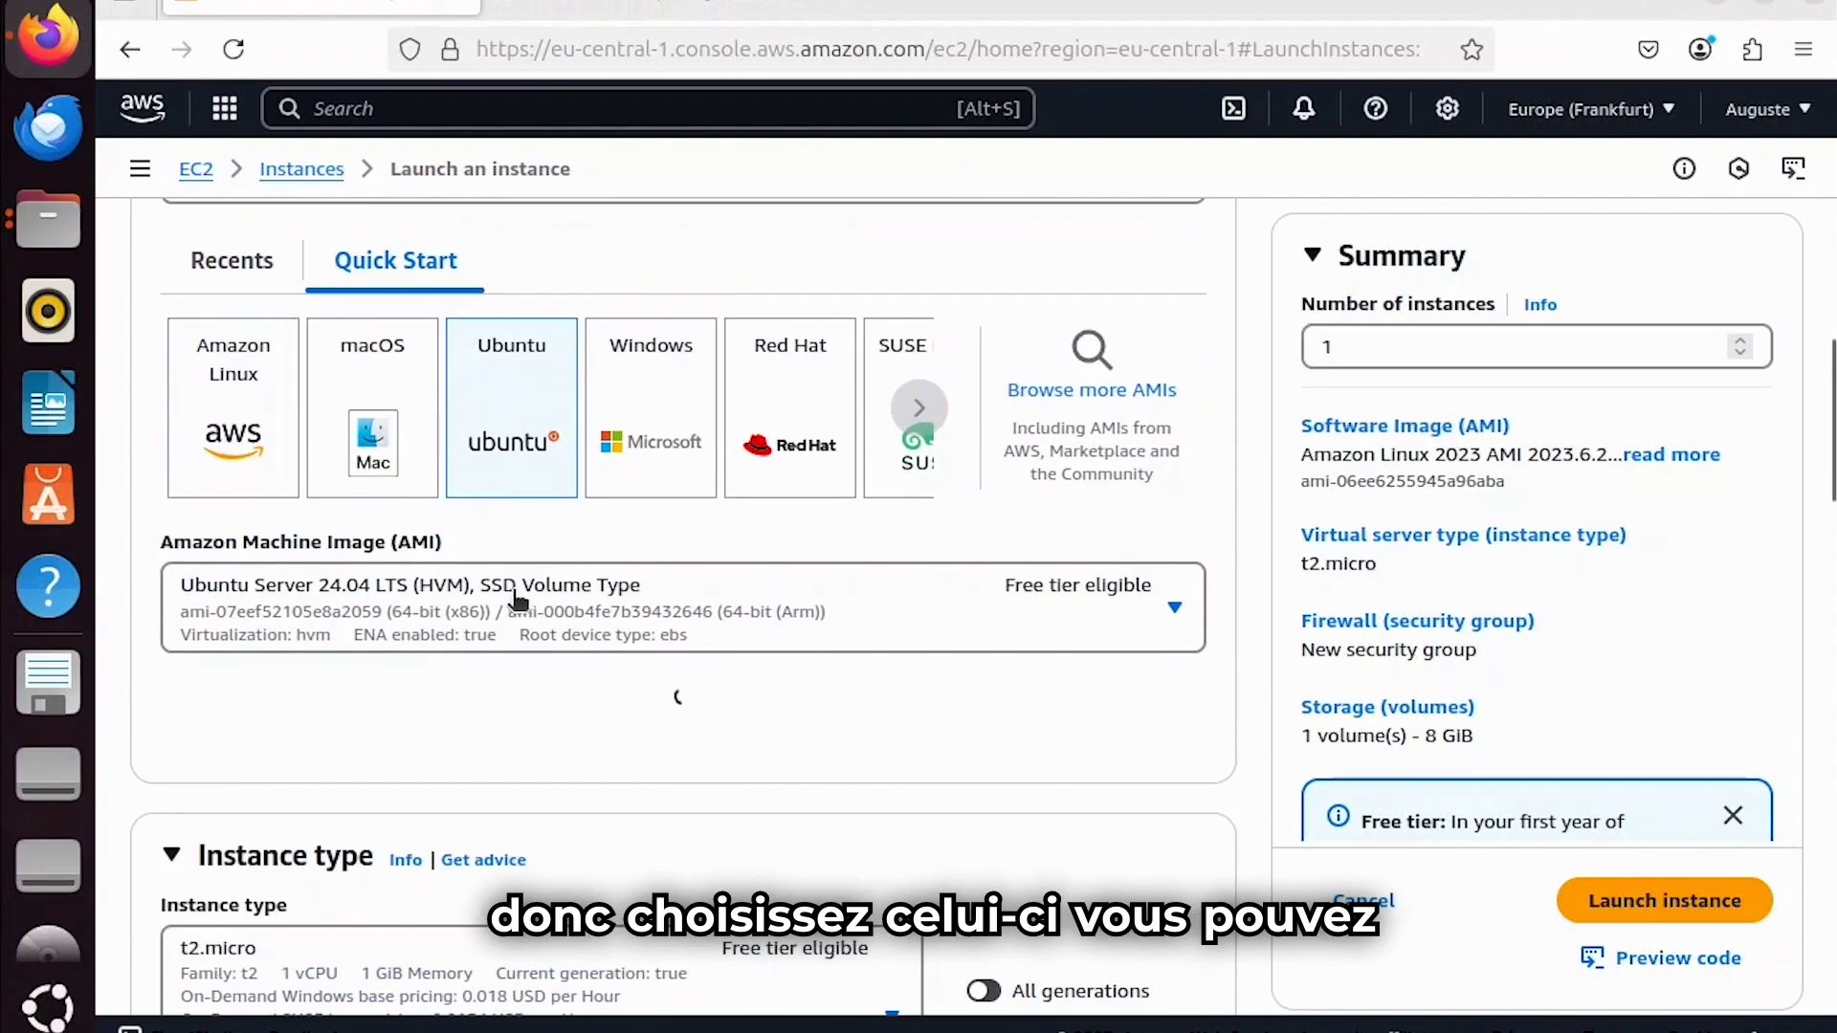
Review the instance type options, keeping t2.micro, and read the free tier's monthly usage allowance.
scroll(892, 432, up, 3)
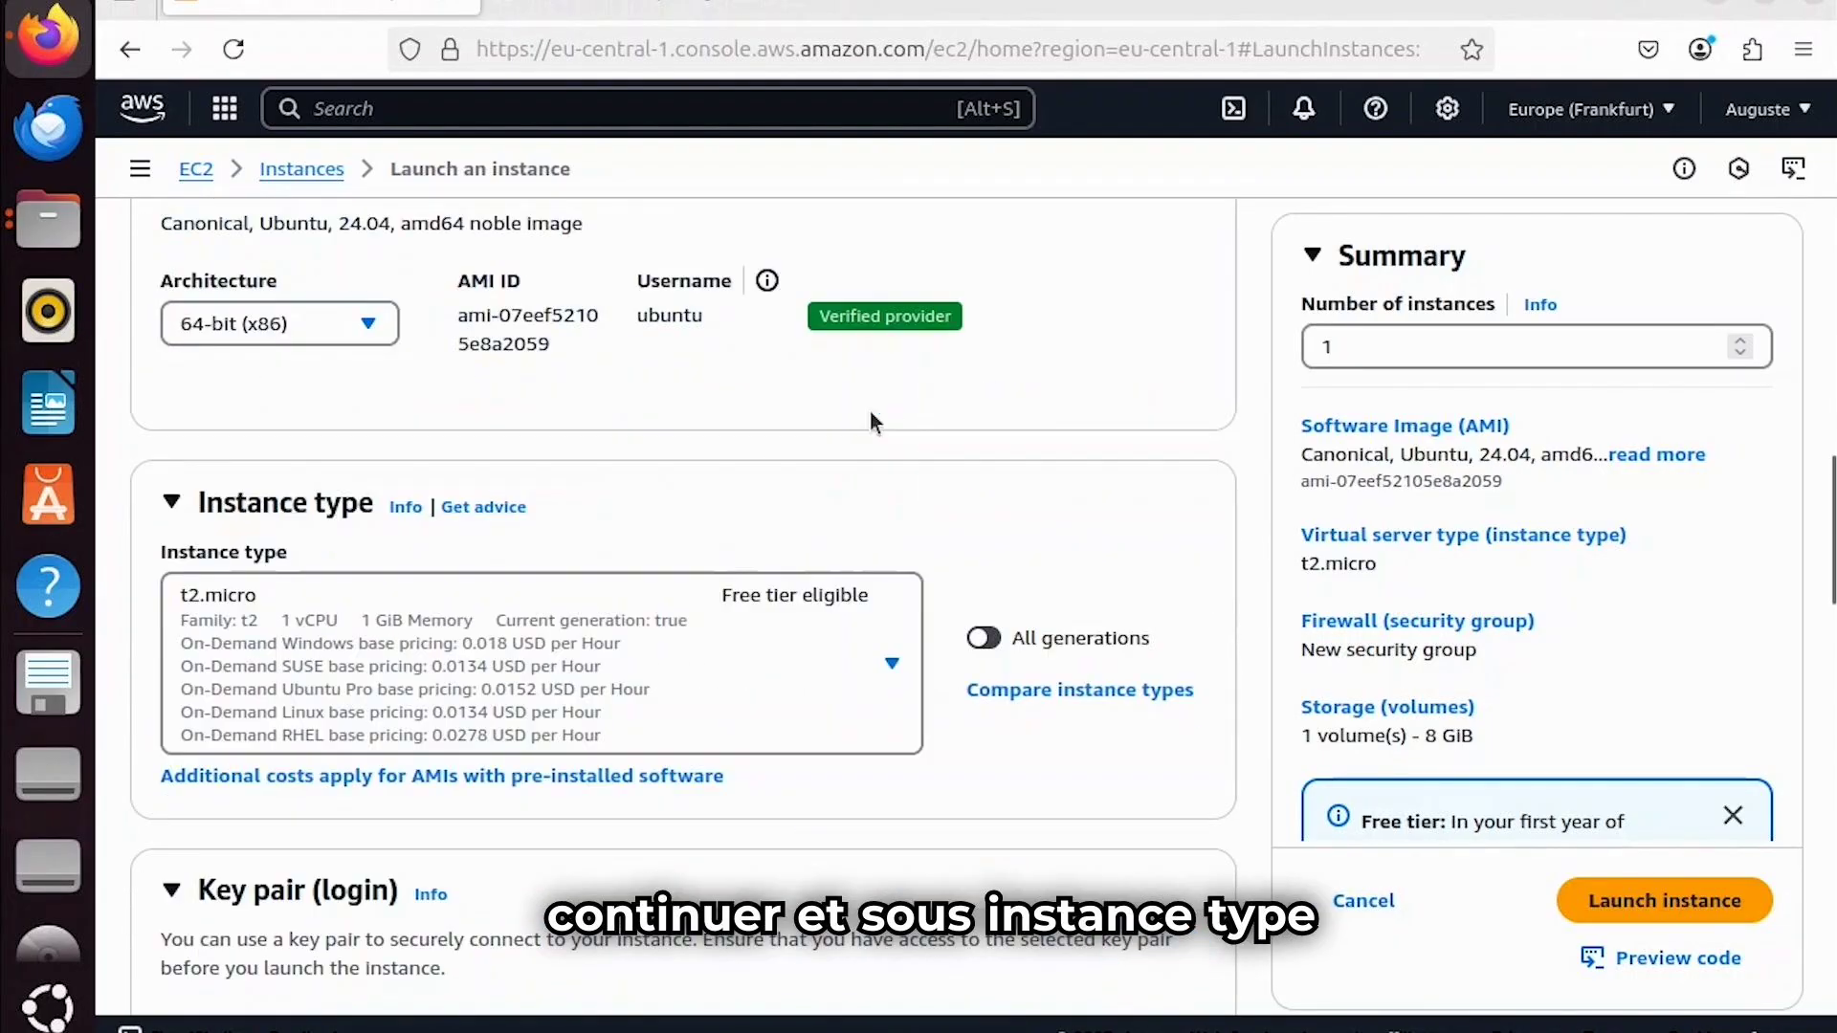
click(890, 662)
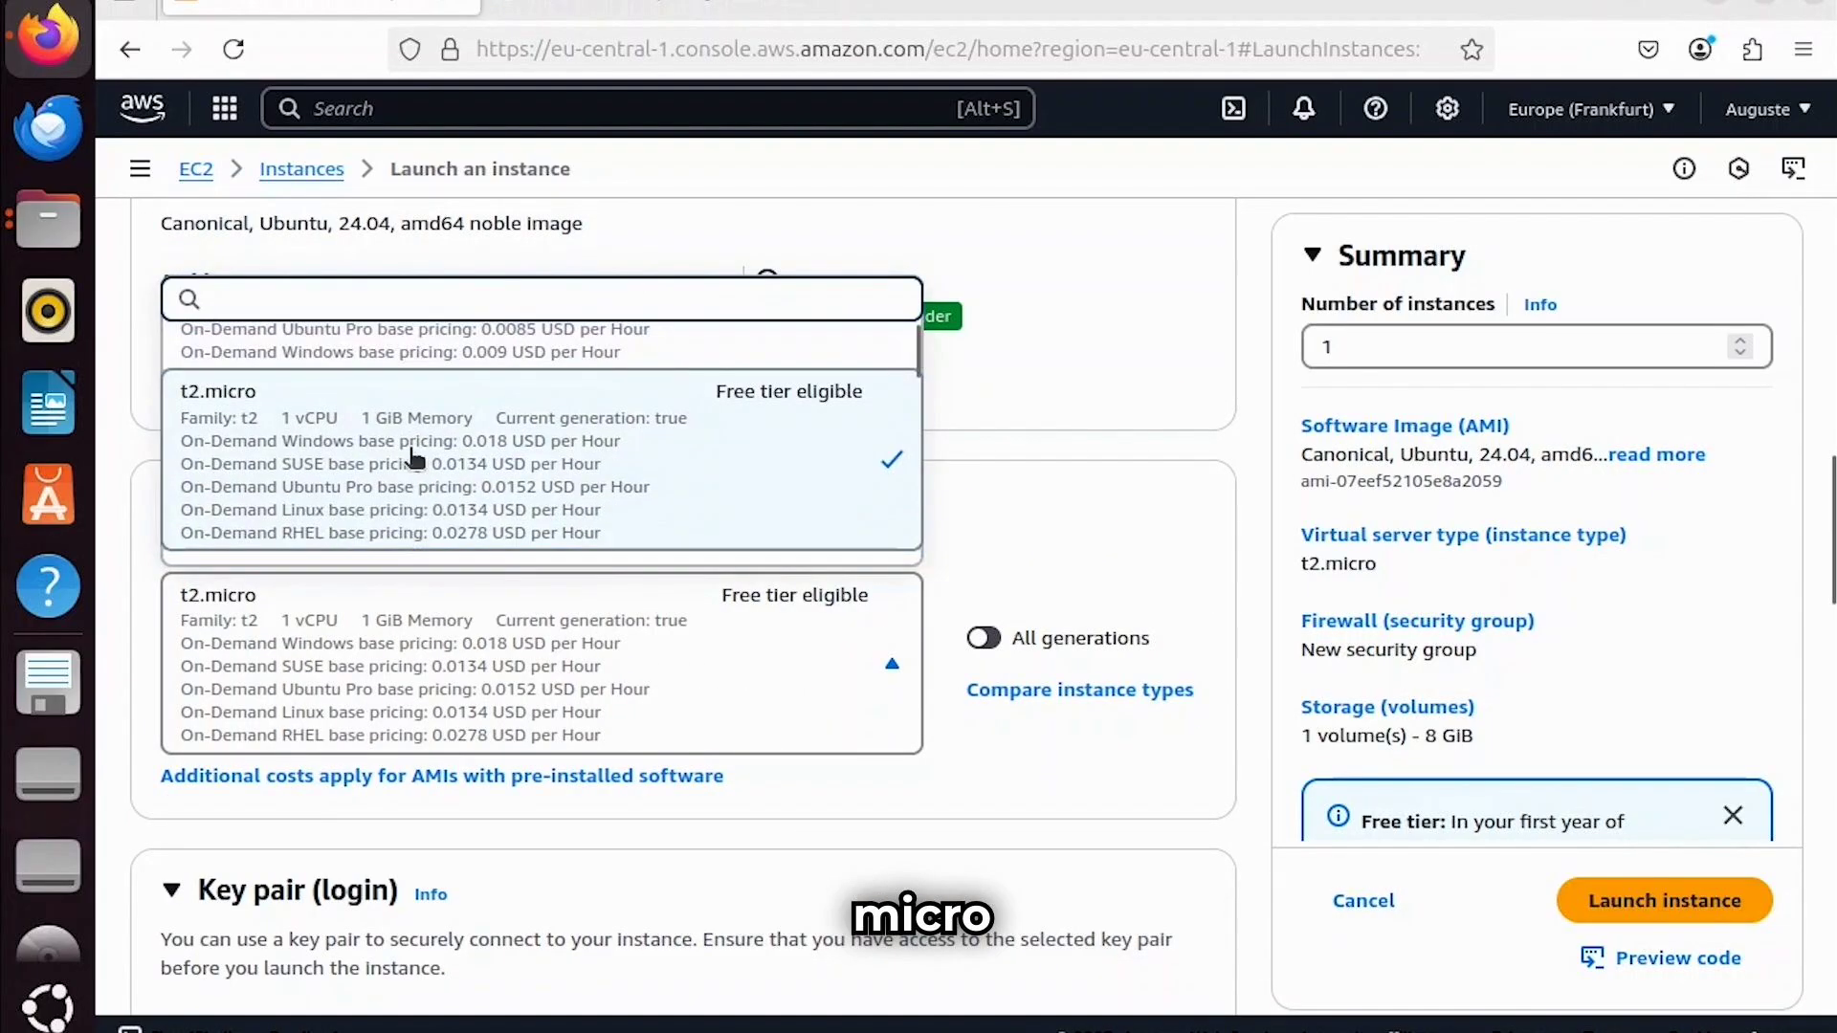
click(1039, 478)
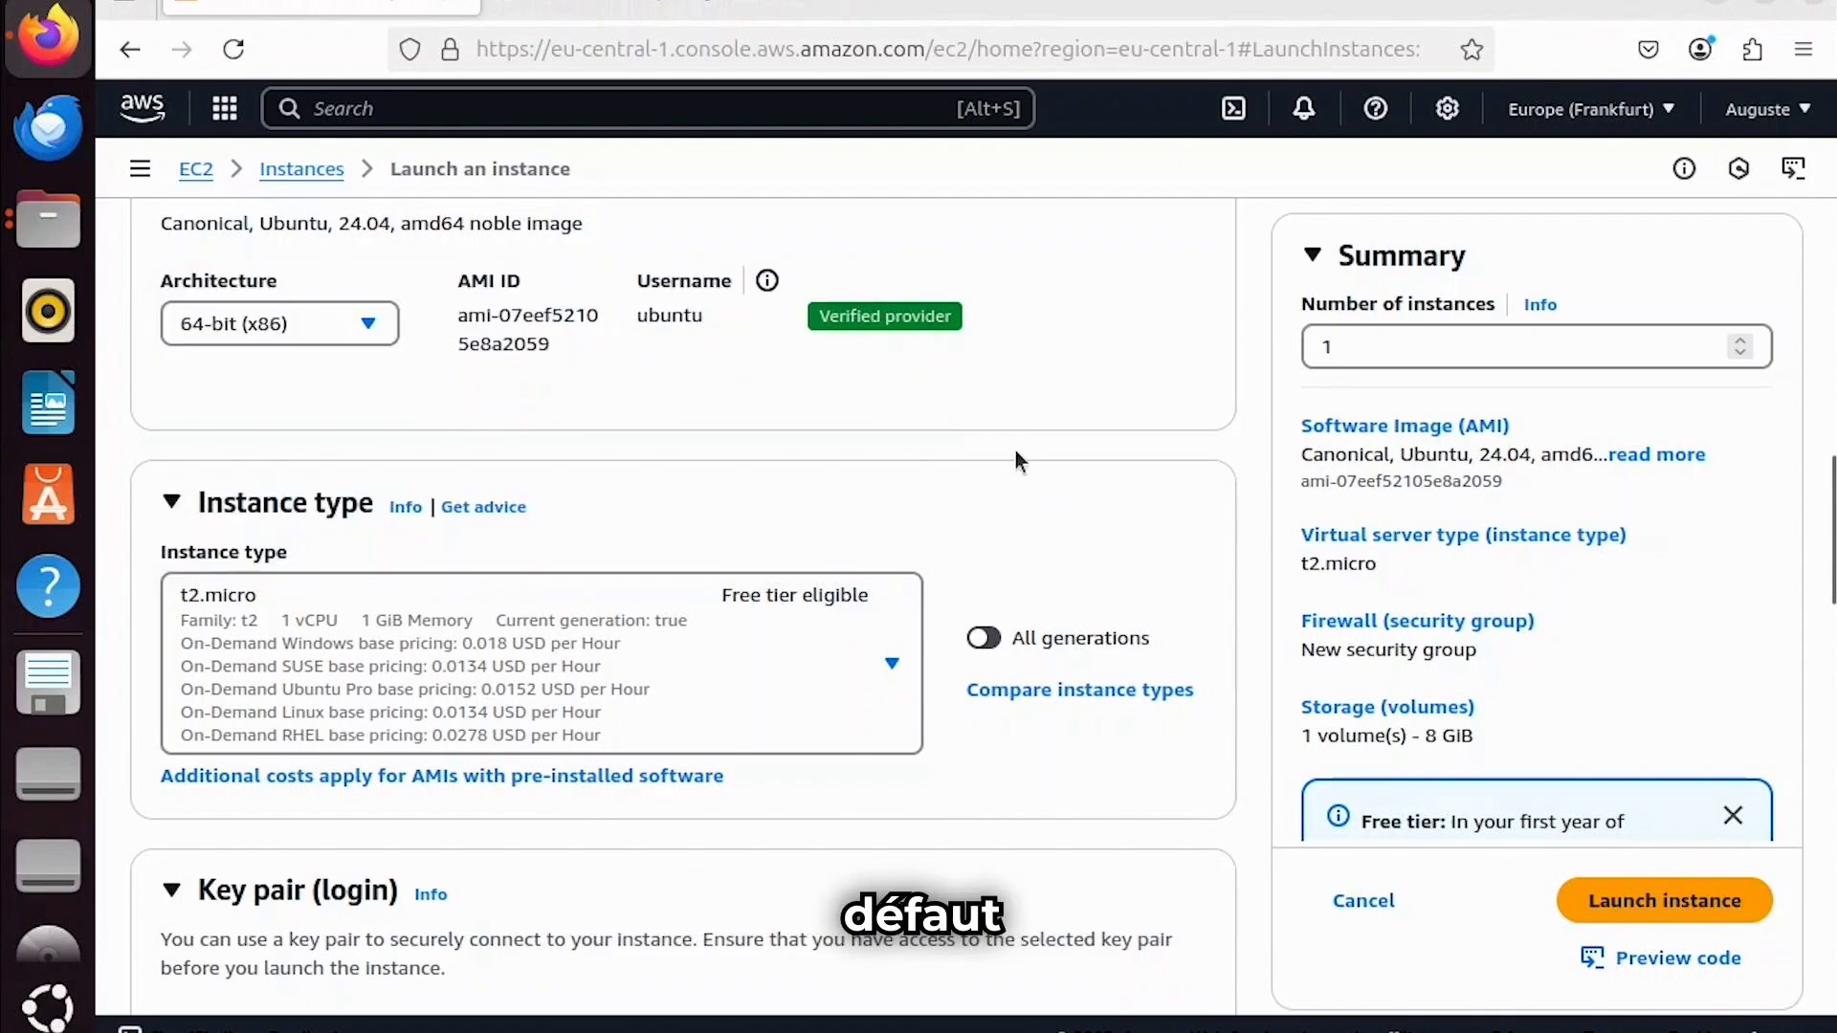
scroll(1430, 555, down, 2)
scroll(1339, 495, down, 2)
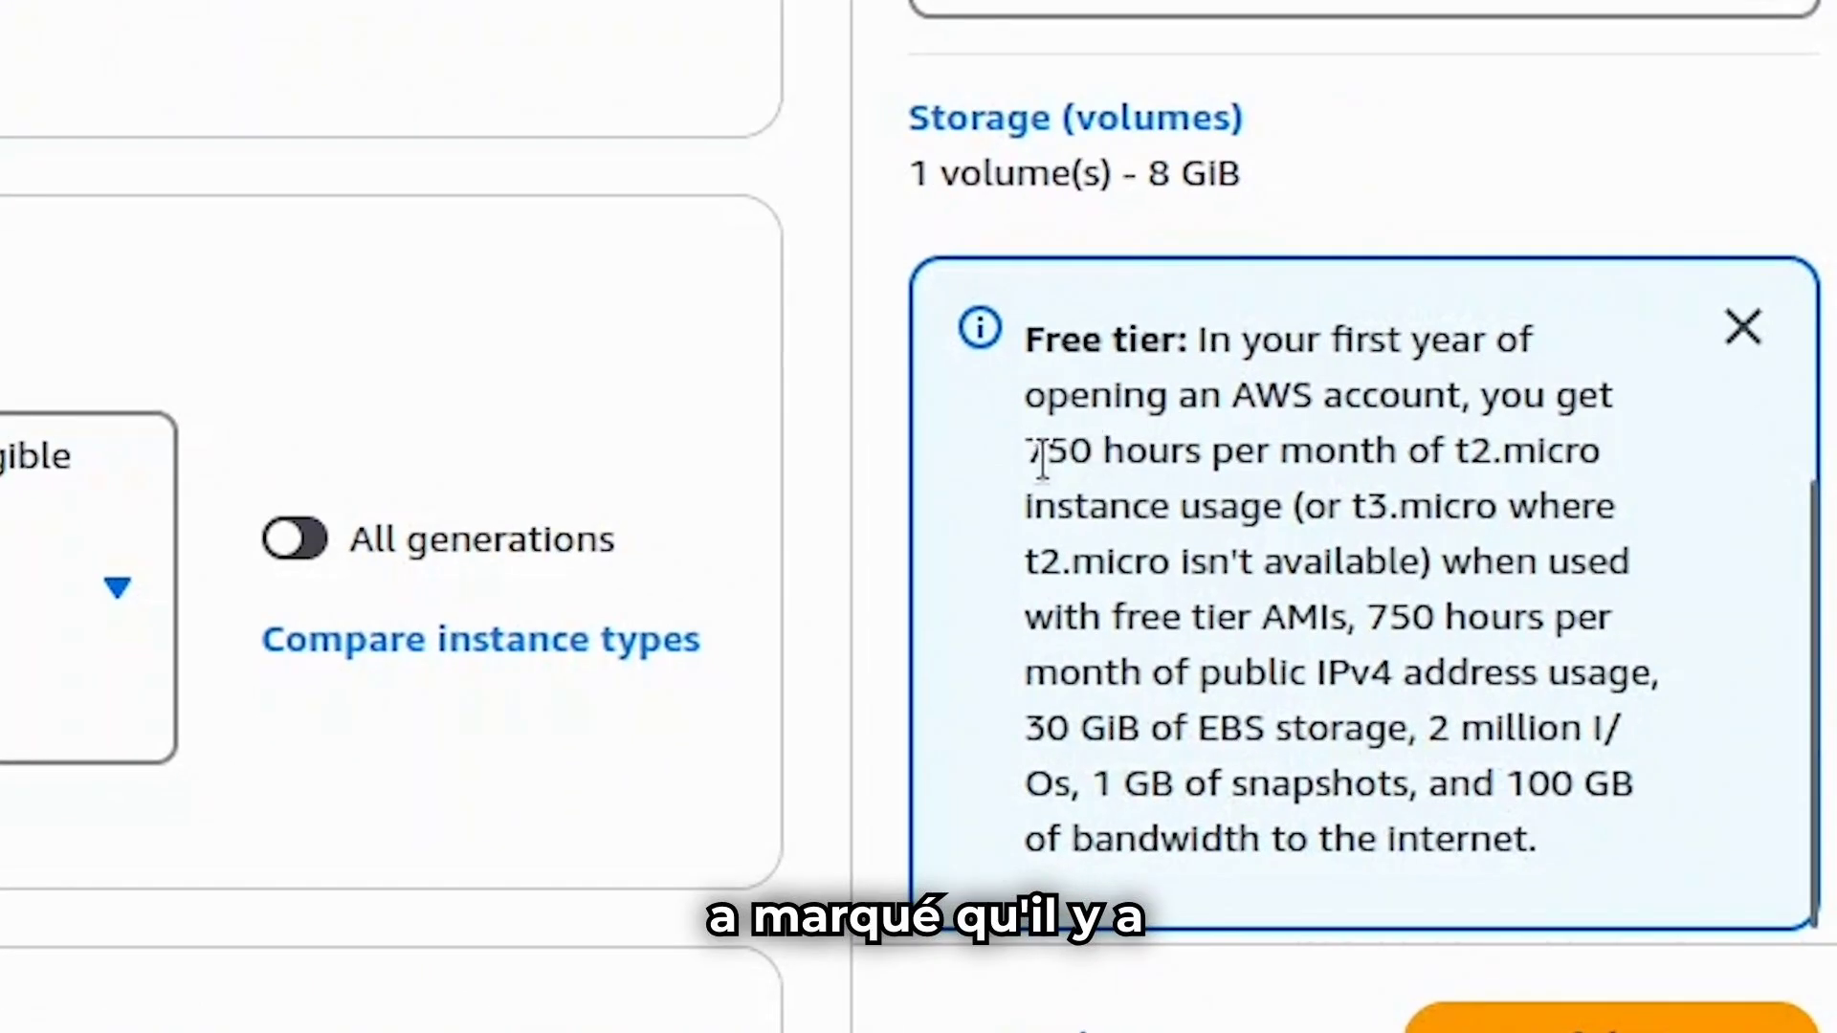
drag(1043, 464, 1382, 451)
click(1024, 414)
drag(1025, 455, 1402, 455)
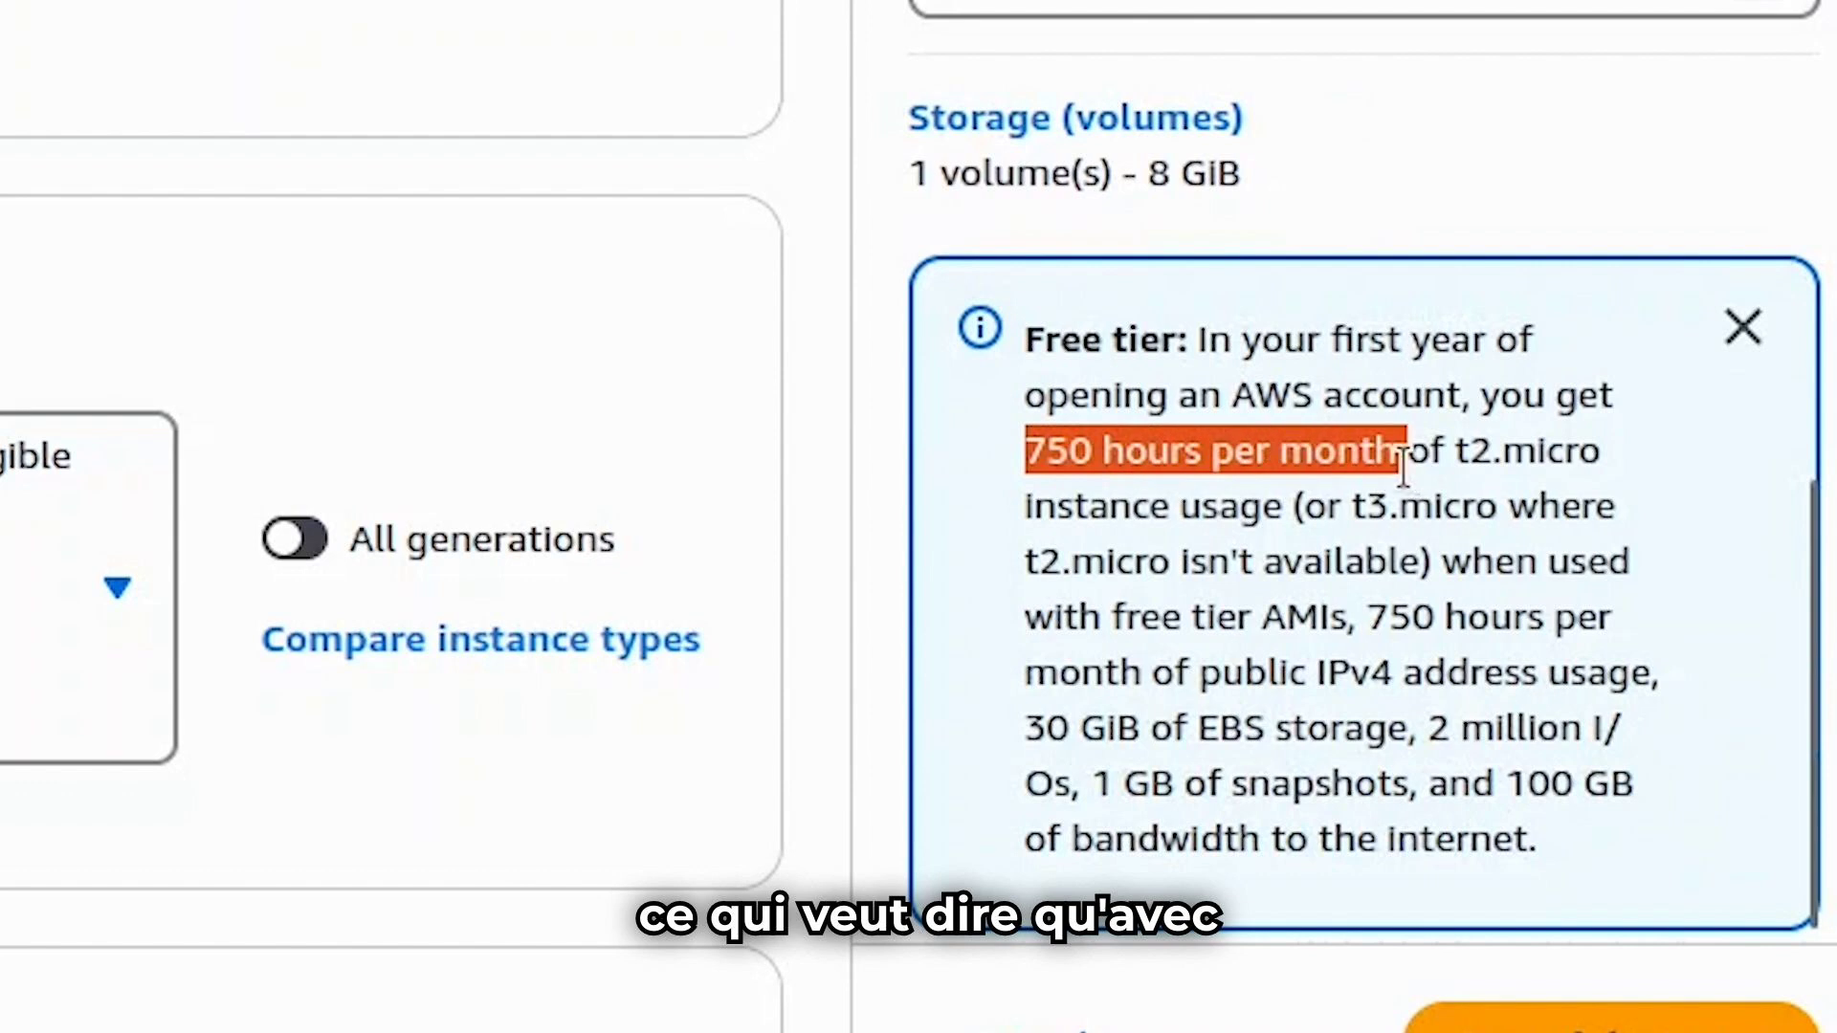
click(1079, 497)
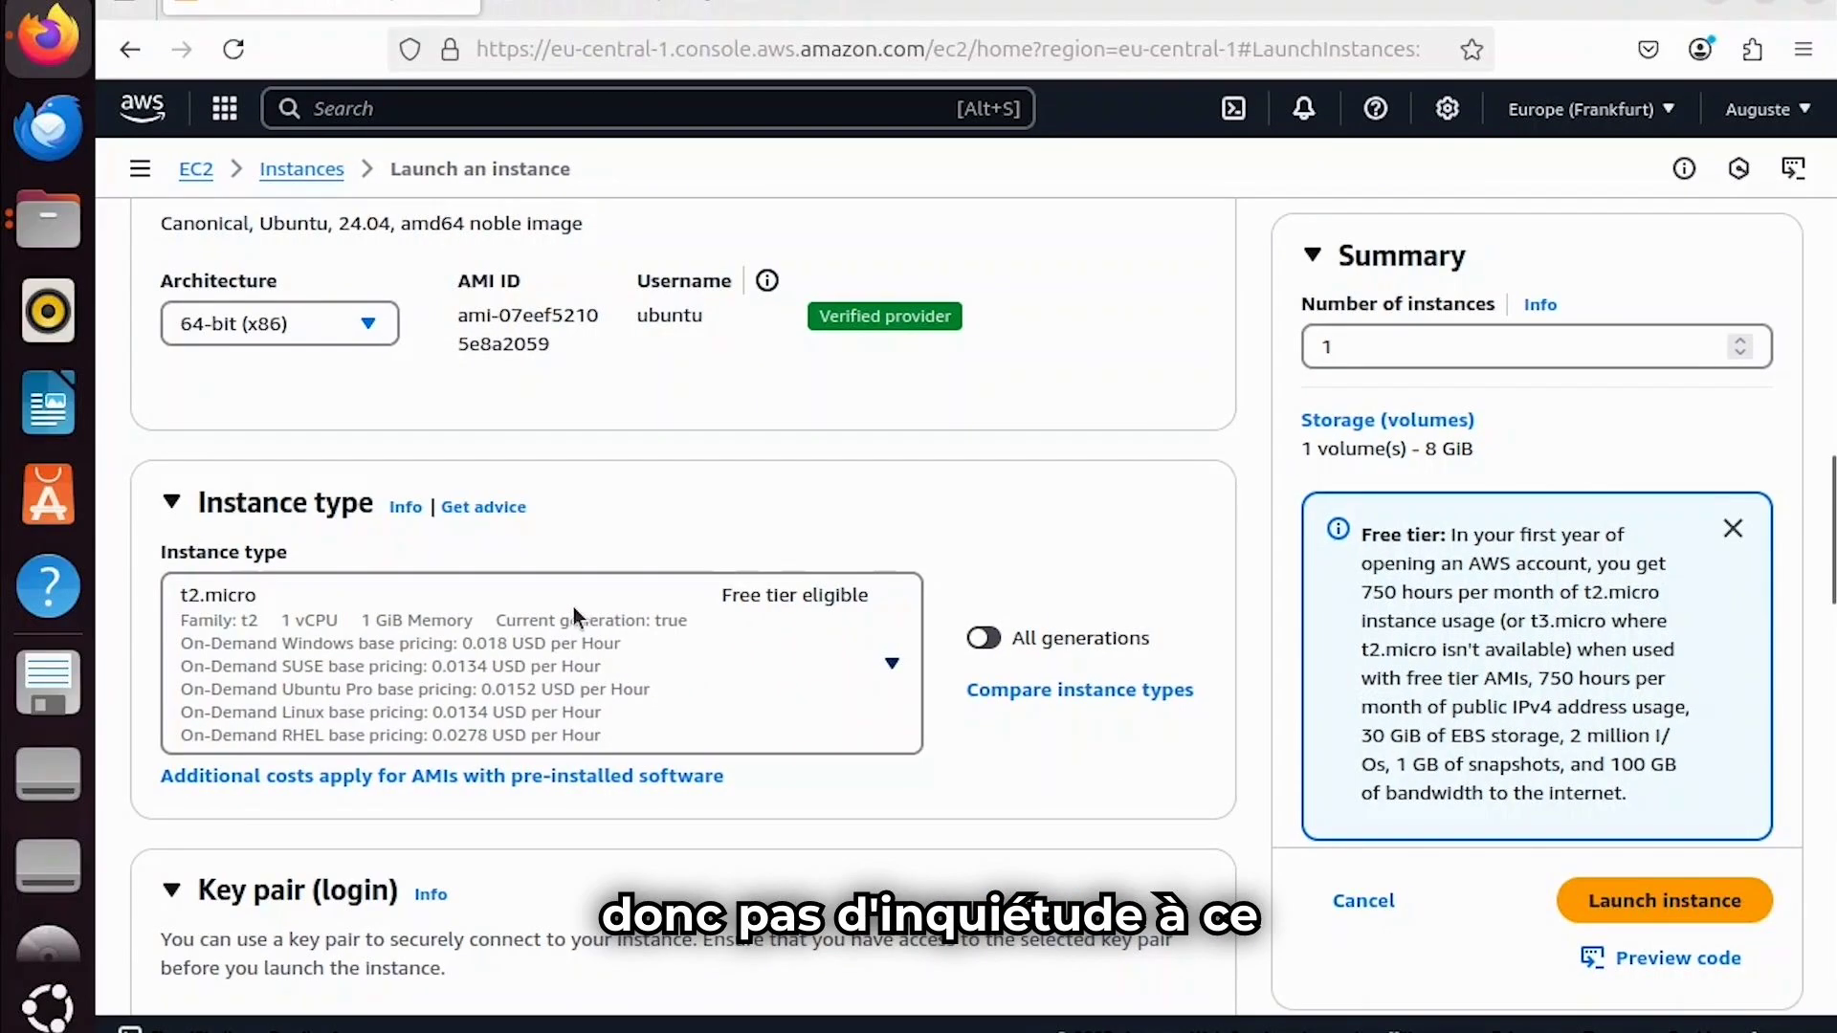
Create a new RSA key pair named trackitKey in .pem format for logging in to the instance.
scroll(565, 607, down, 6)
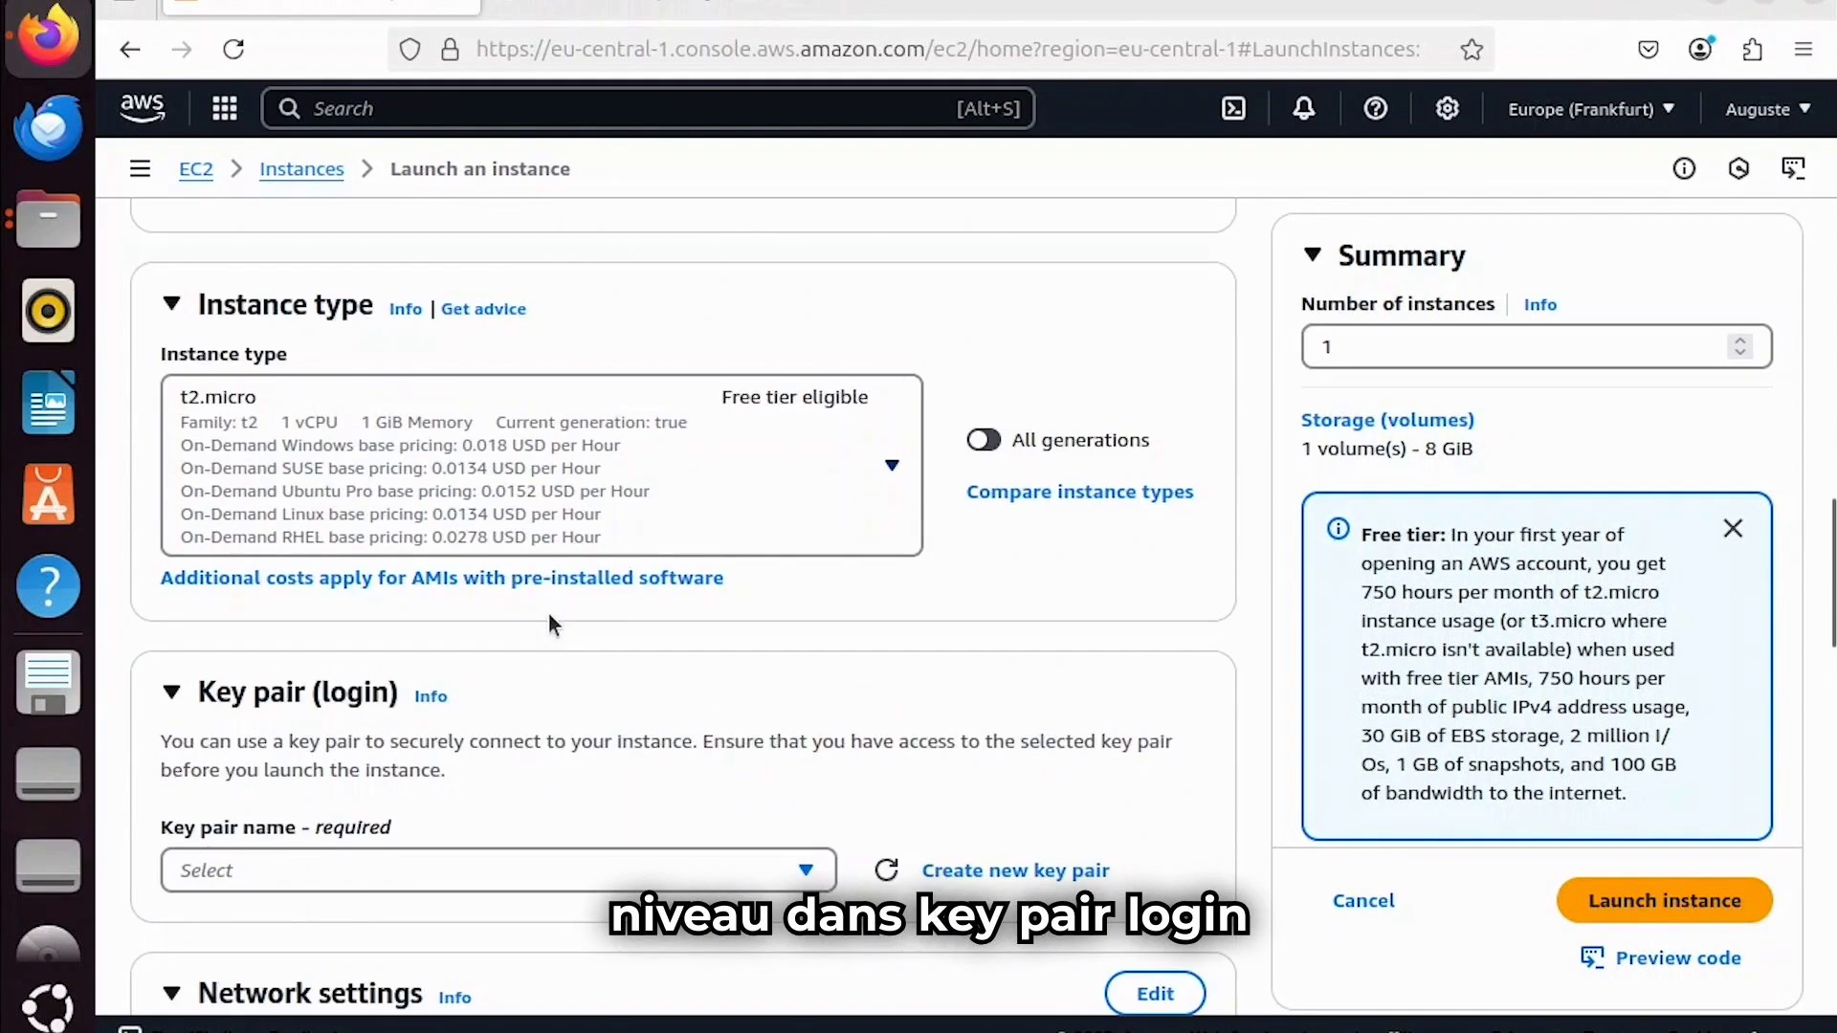
click(823, 474)
click(804, 472)
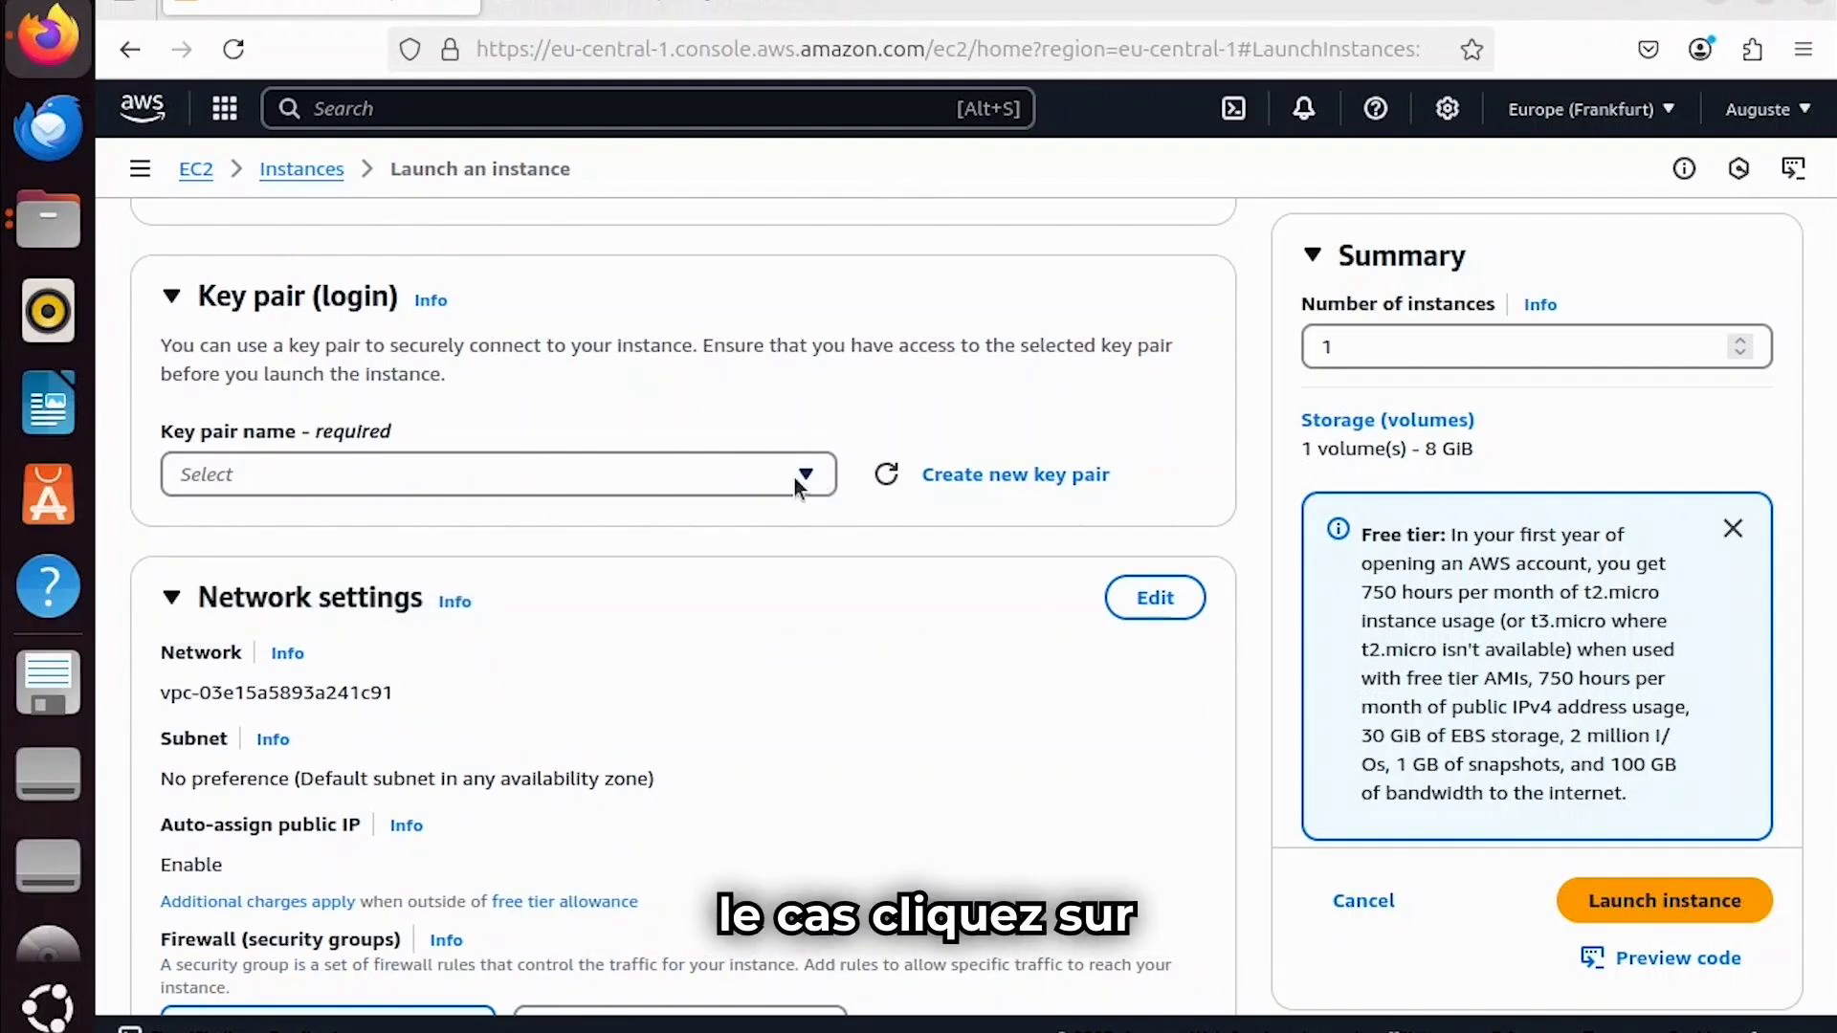
click(1034, 481)
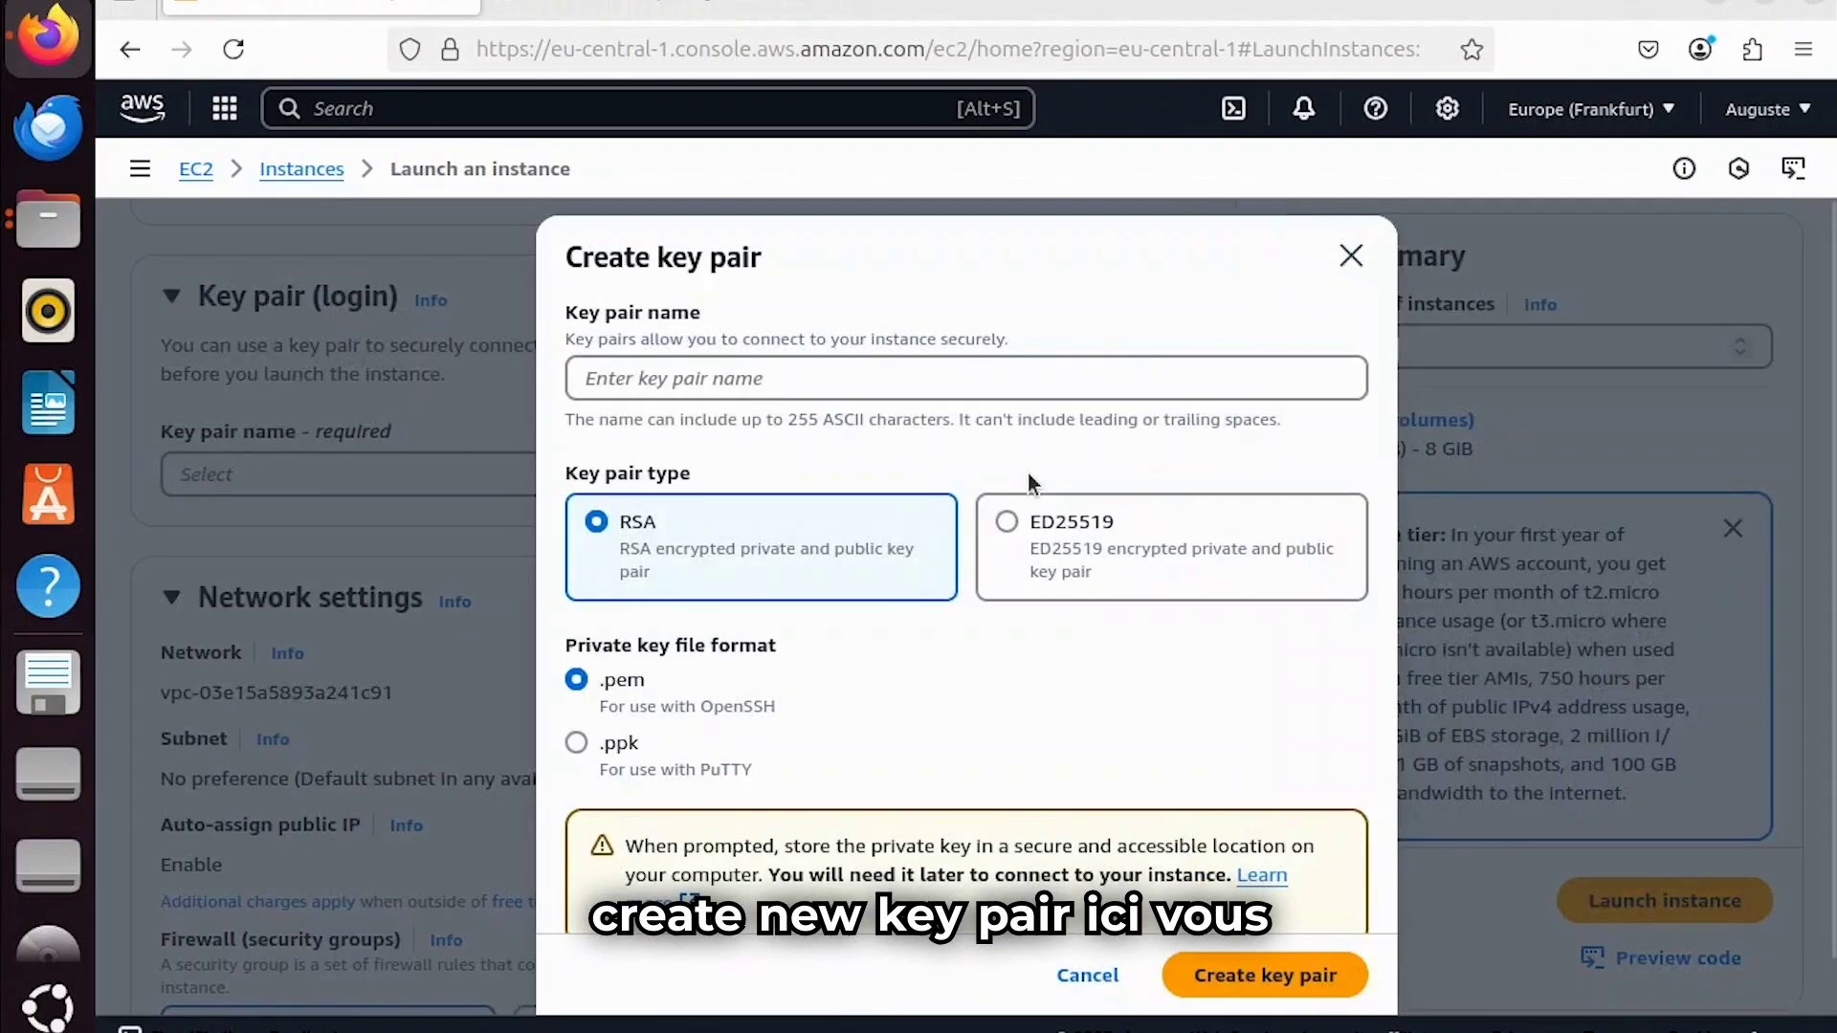
click(717, 383)
text(trackitK)
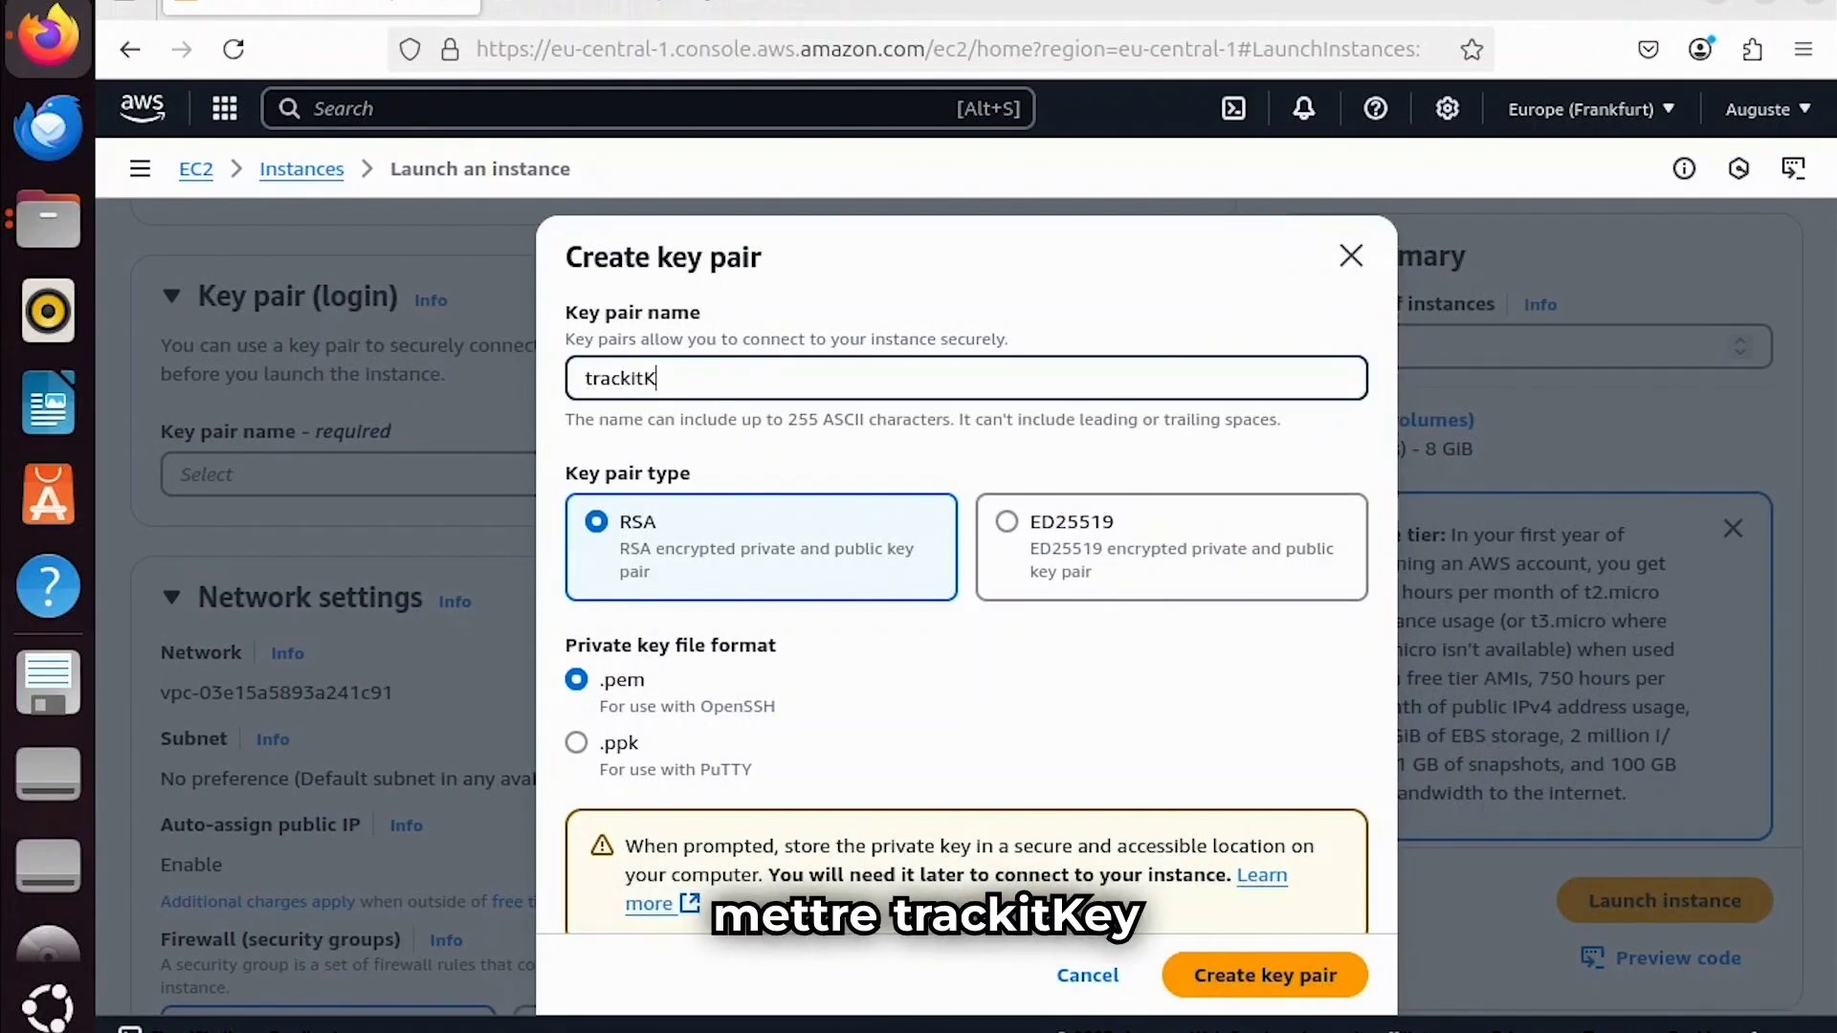
text(ey)
scroll(1004, 565, down, 1)
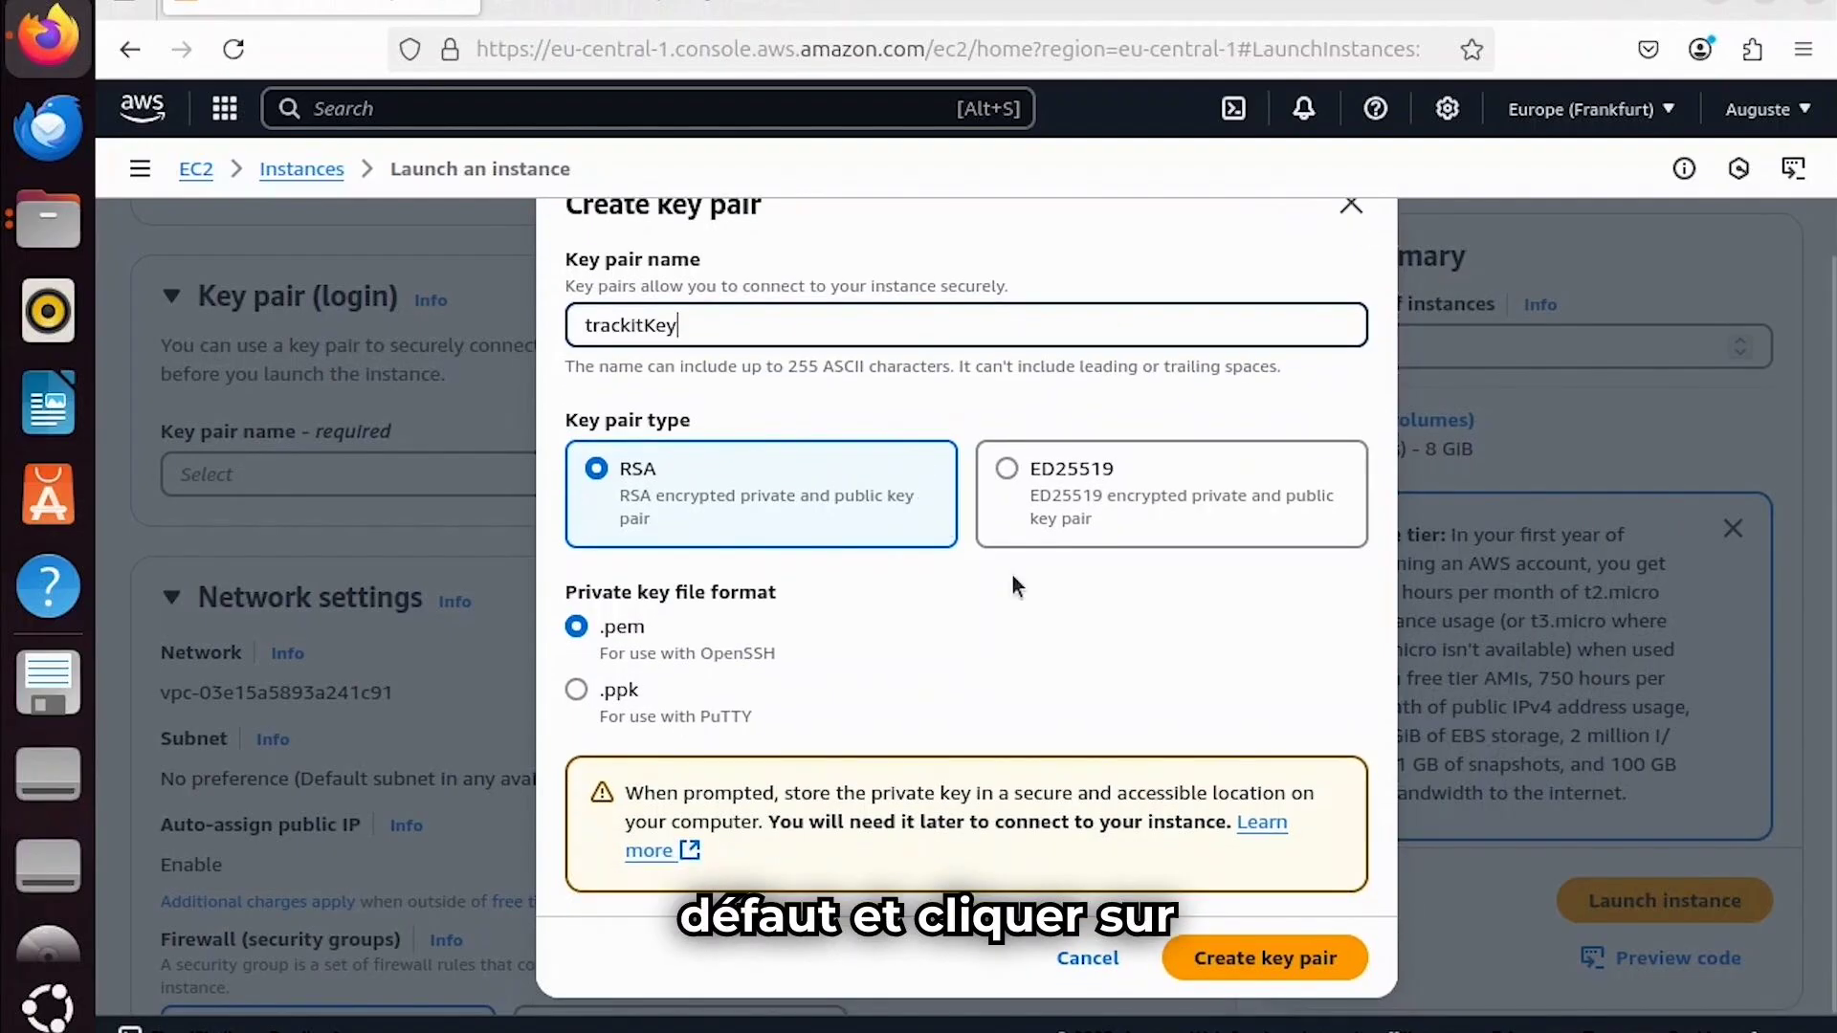
click(1260, 957)
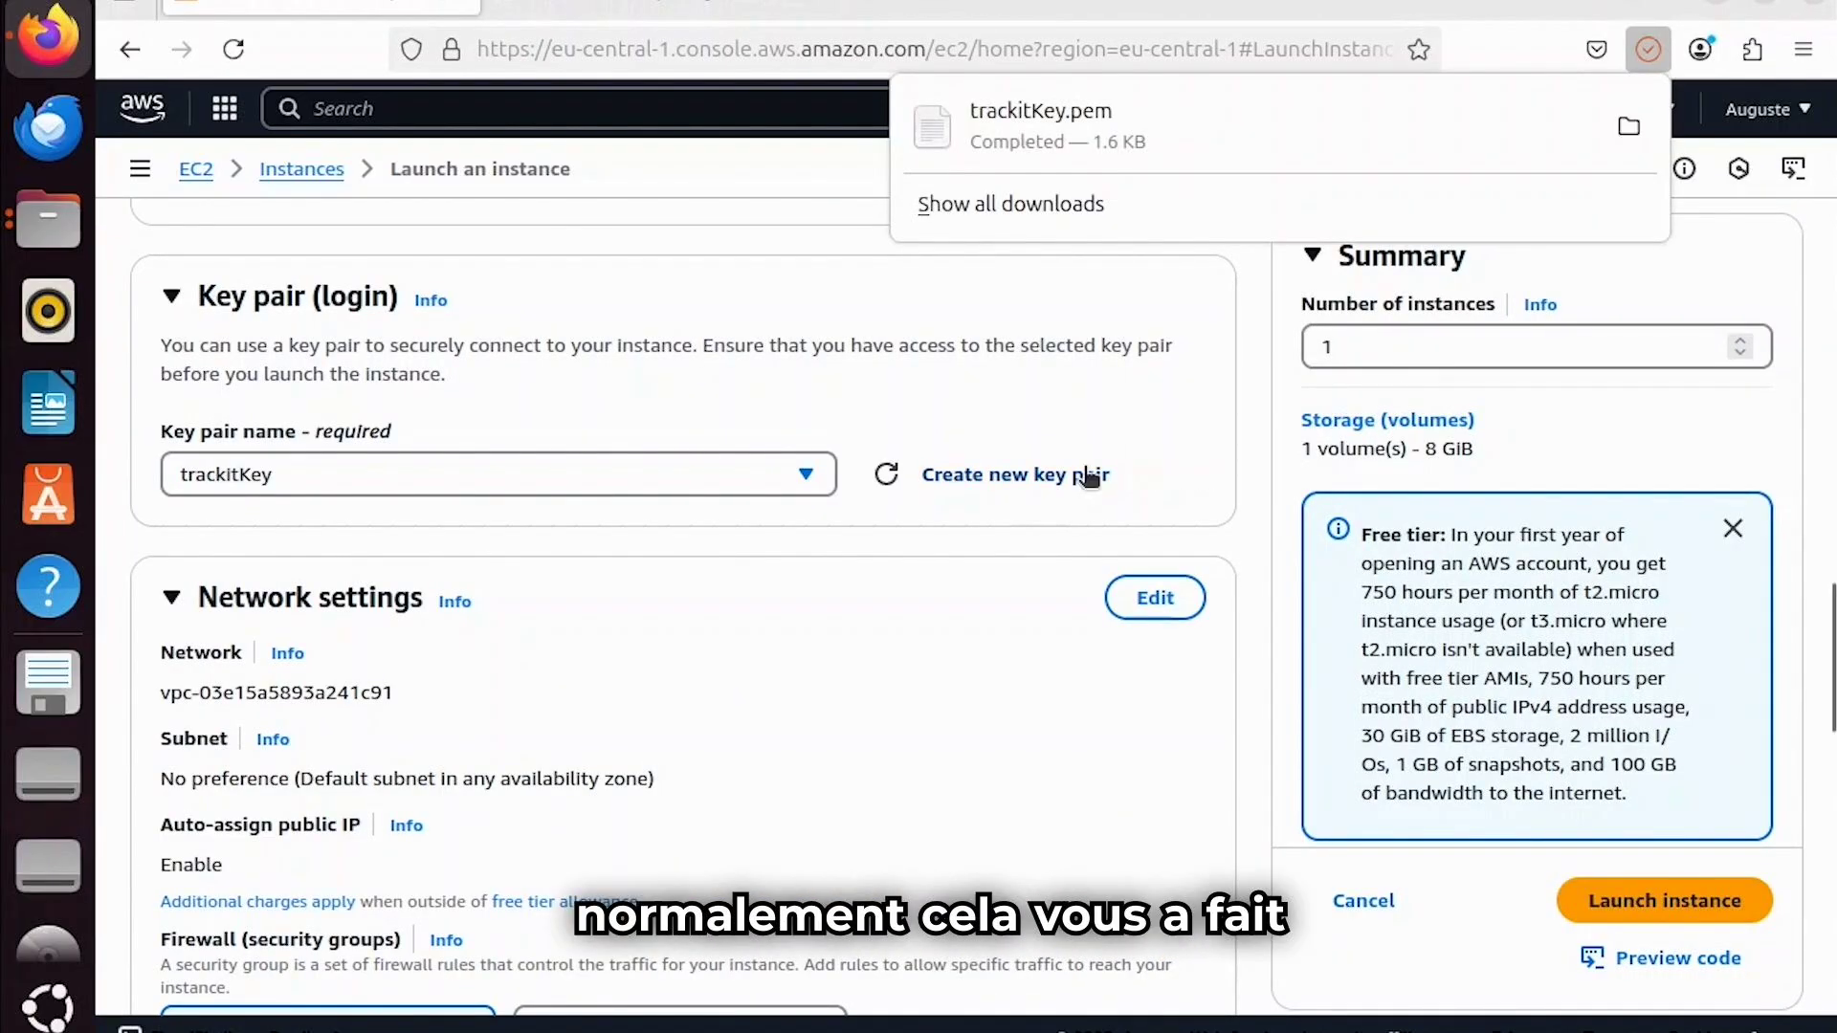
Switch to the file manager and copy trackitKey.pem from Downloads into the Trackit folder.
key(super)
click(576, 413)
key(super)
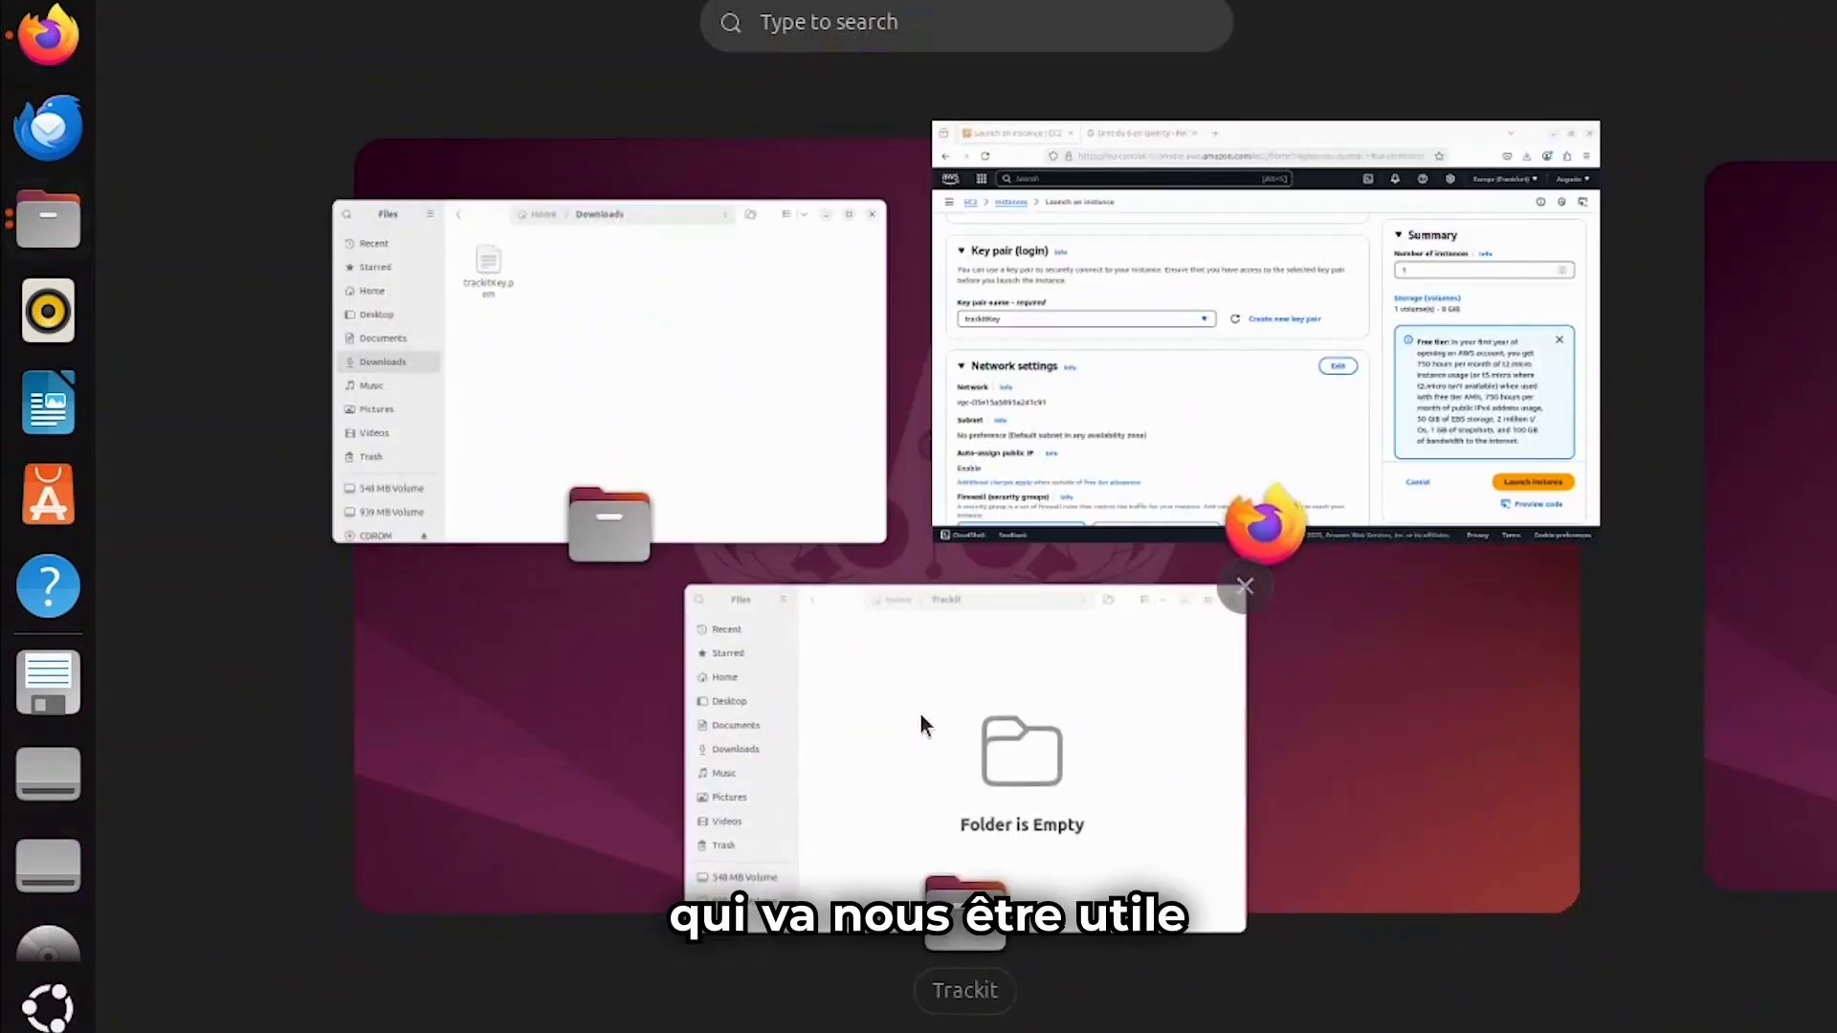
click(922, 725)
click(708, 178)
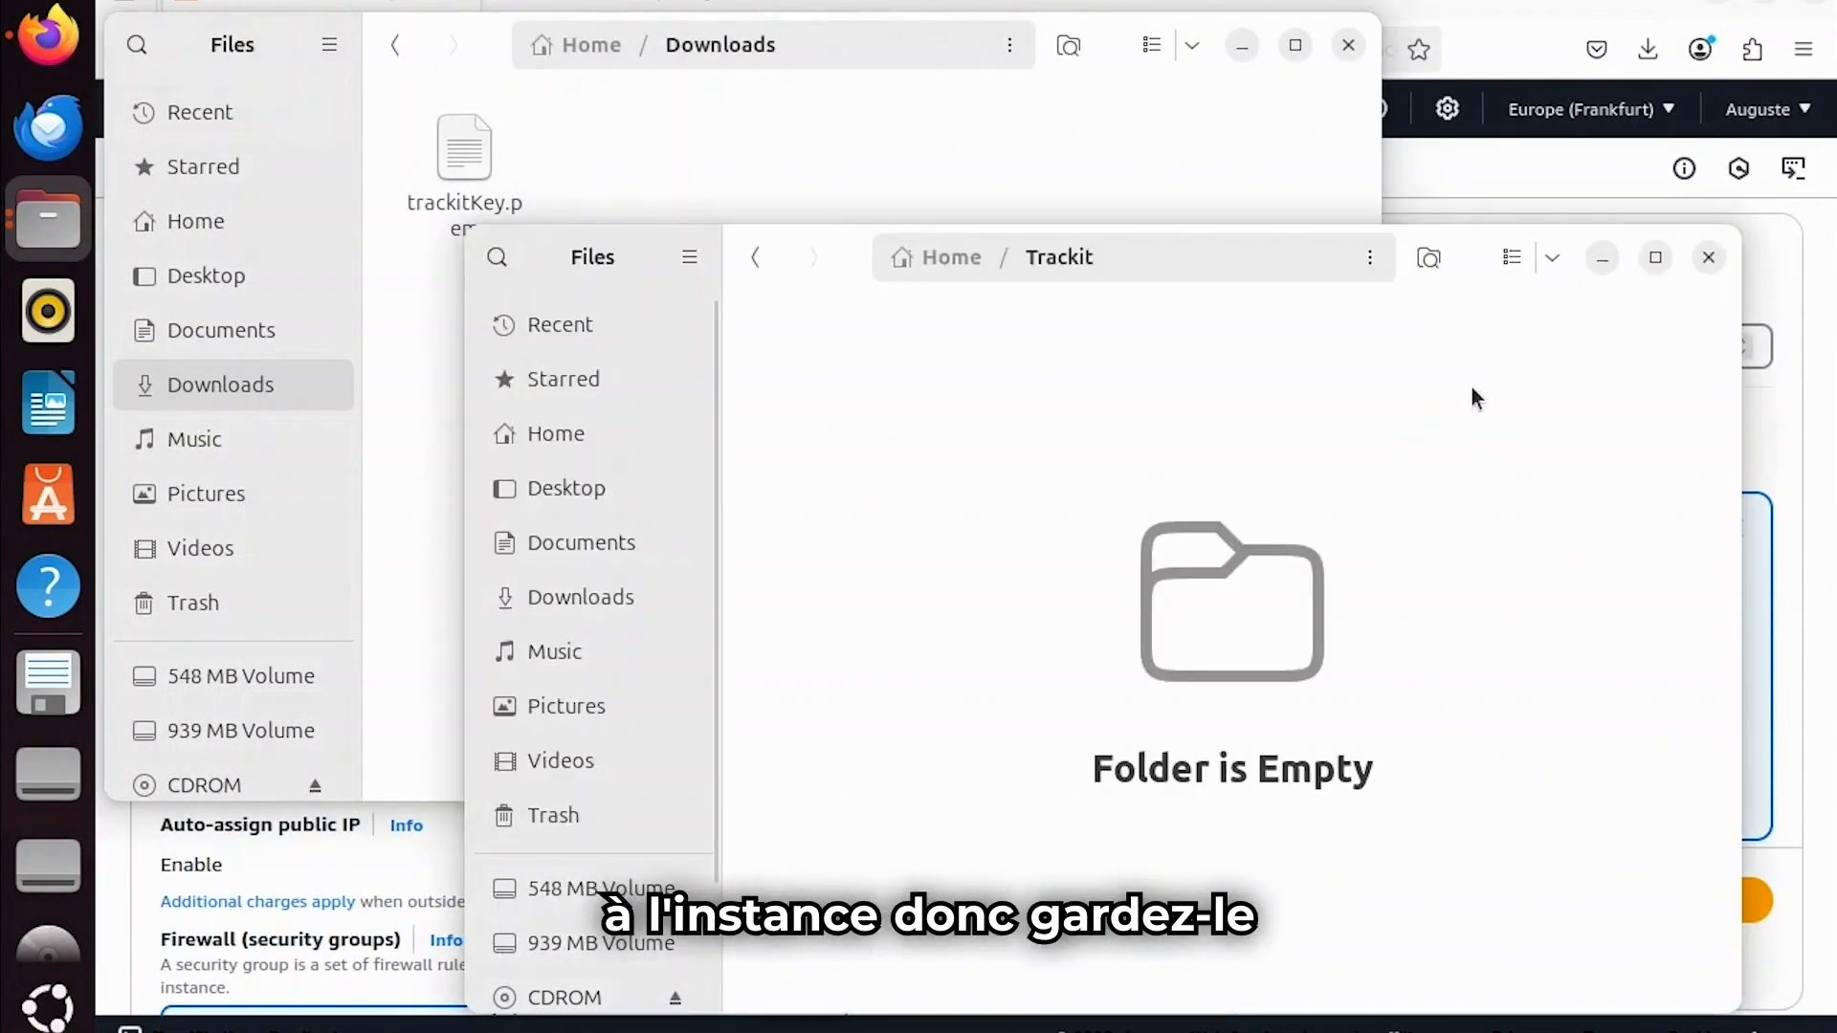
click(472, 176)
drag(471, 176, 1555, 576)
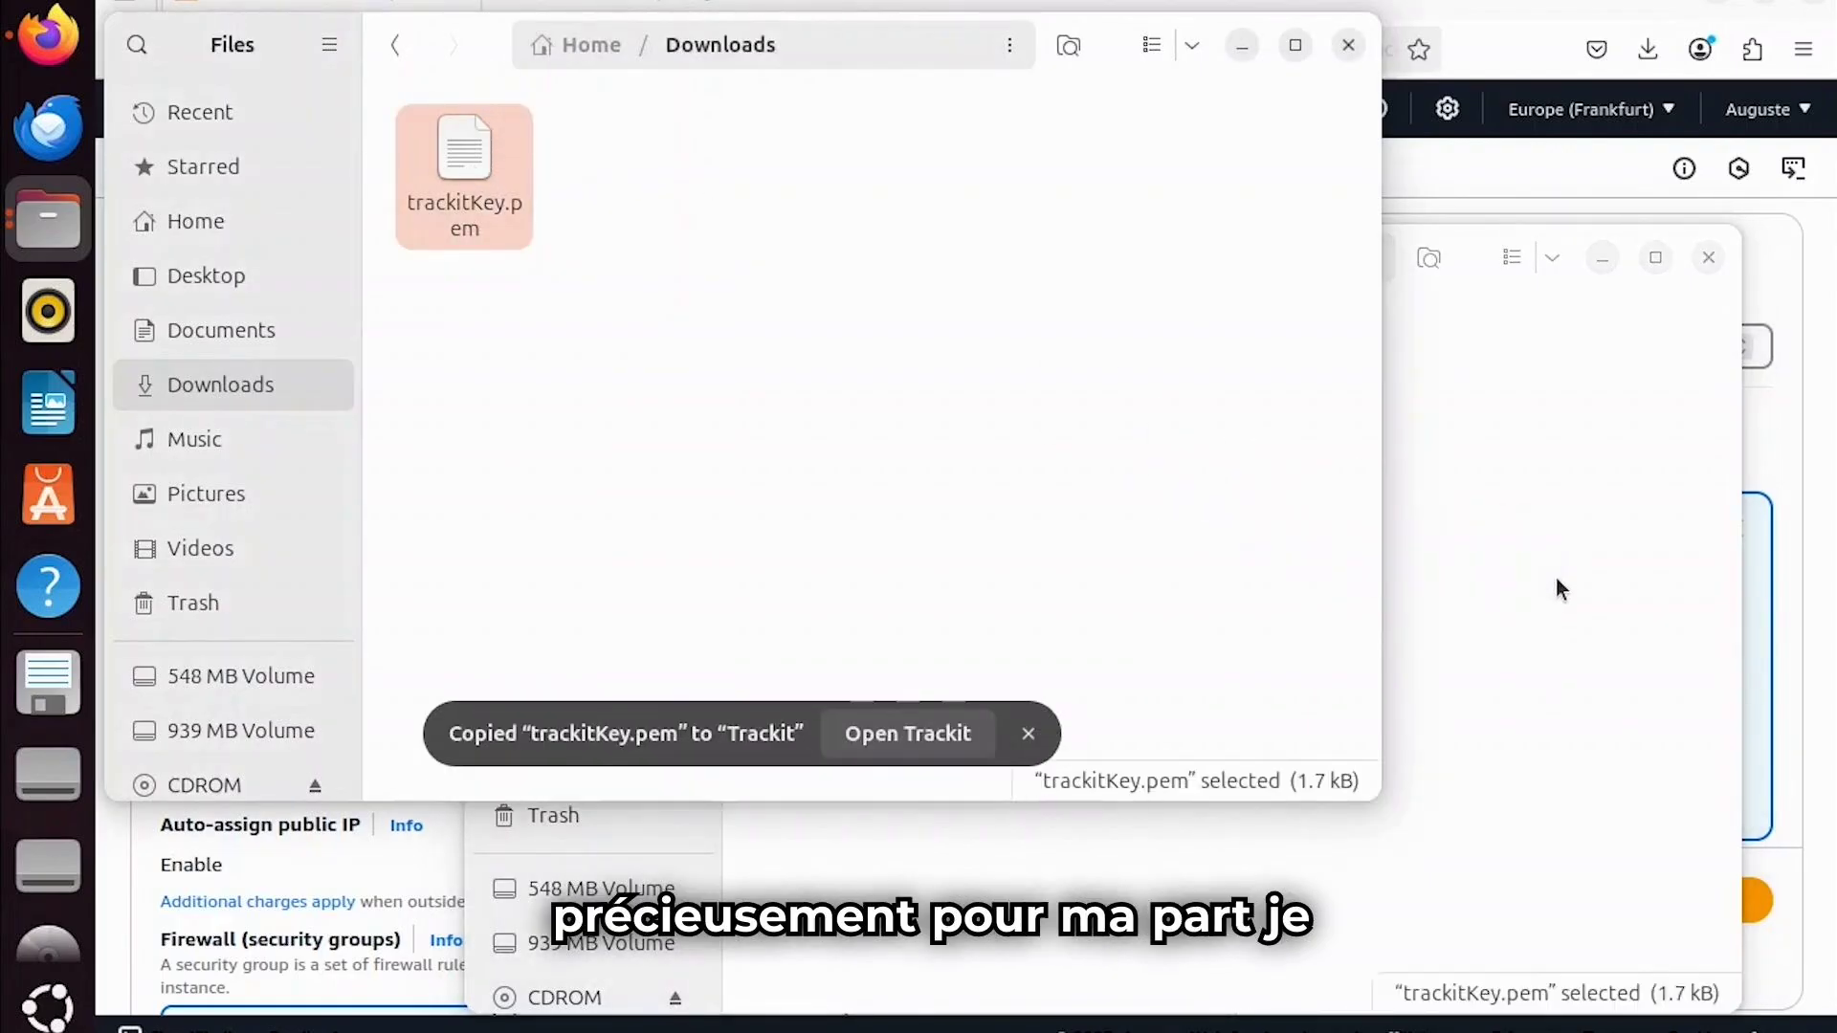
click(1557, 577)
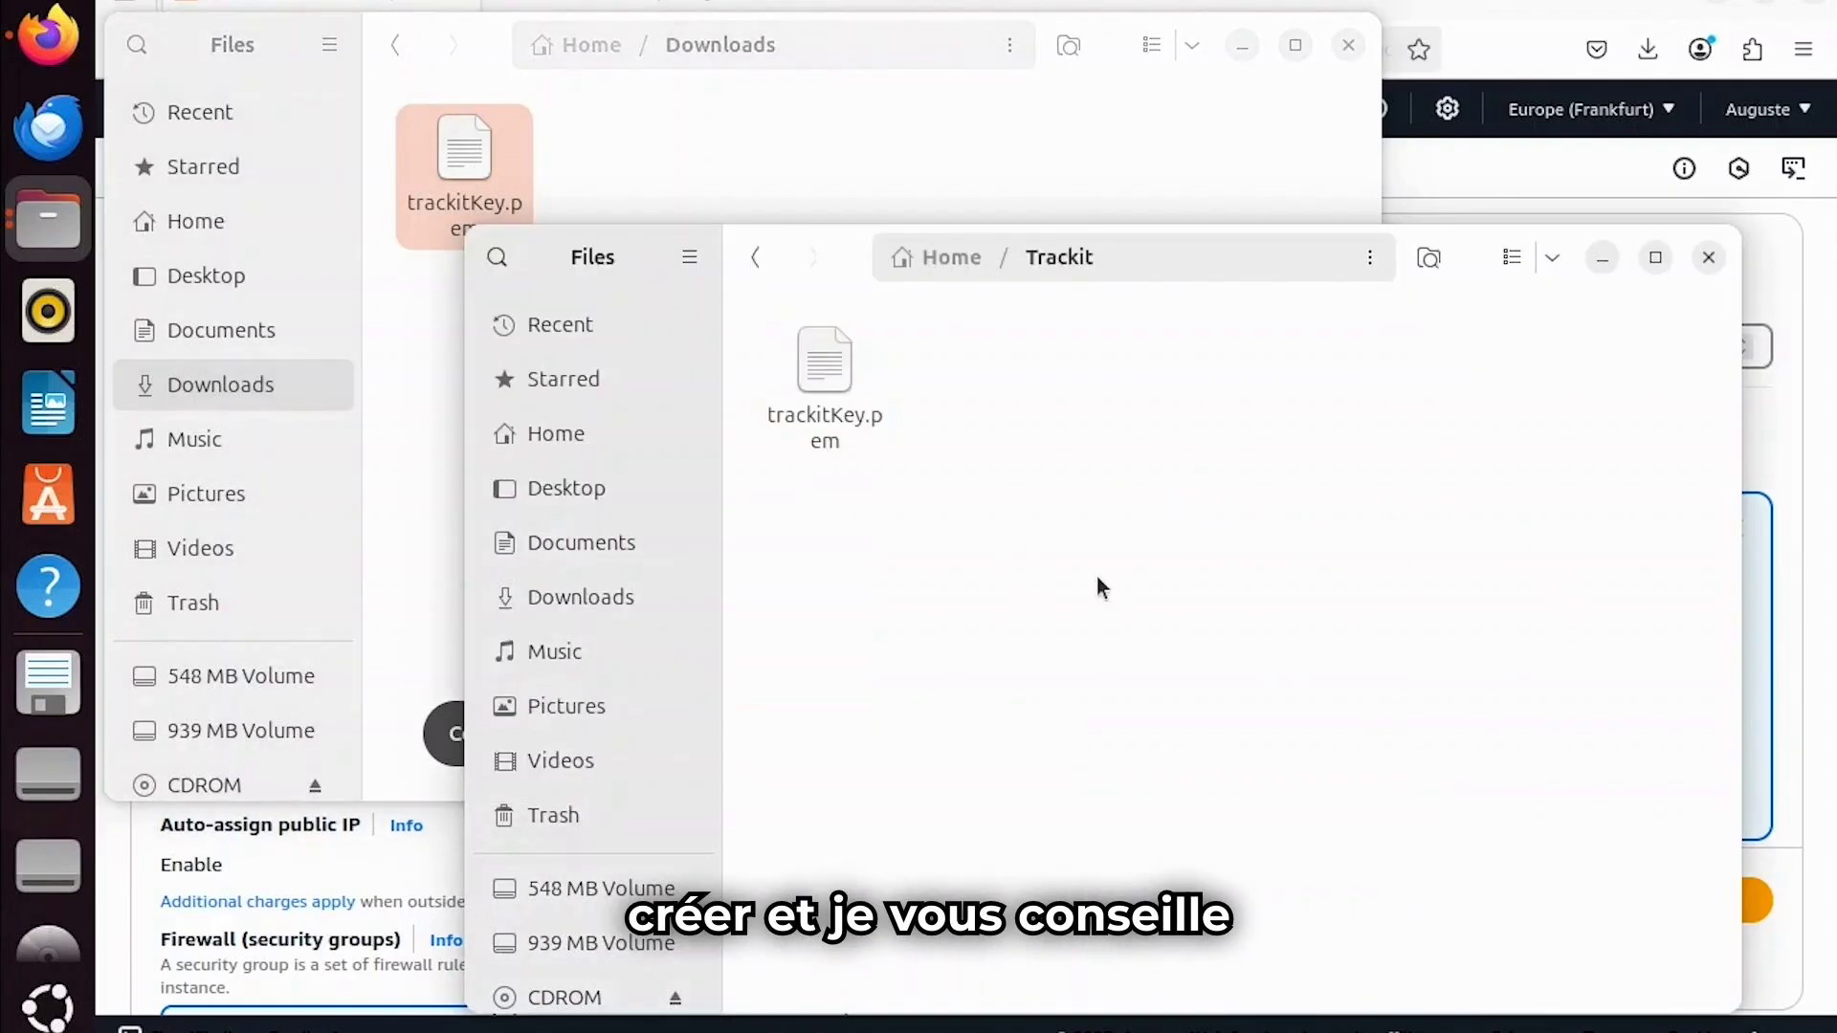
Return to the browser and allow HTTP traffic from the internet in the new security group's rules.
click(1487, 4)
scroll(383, 598, down, 3)
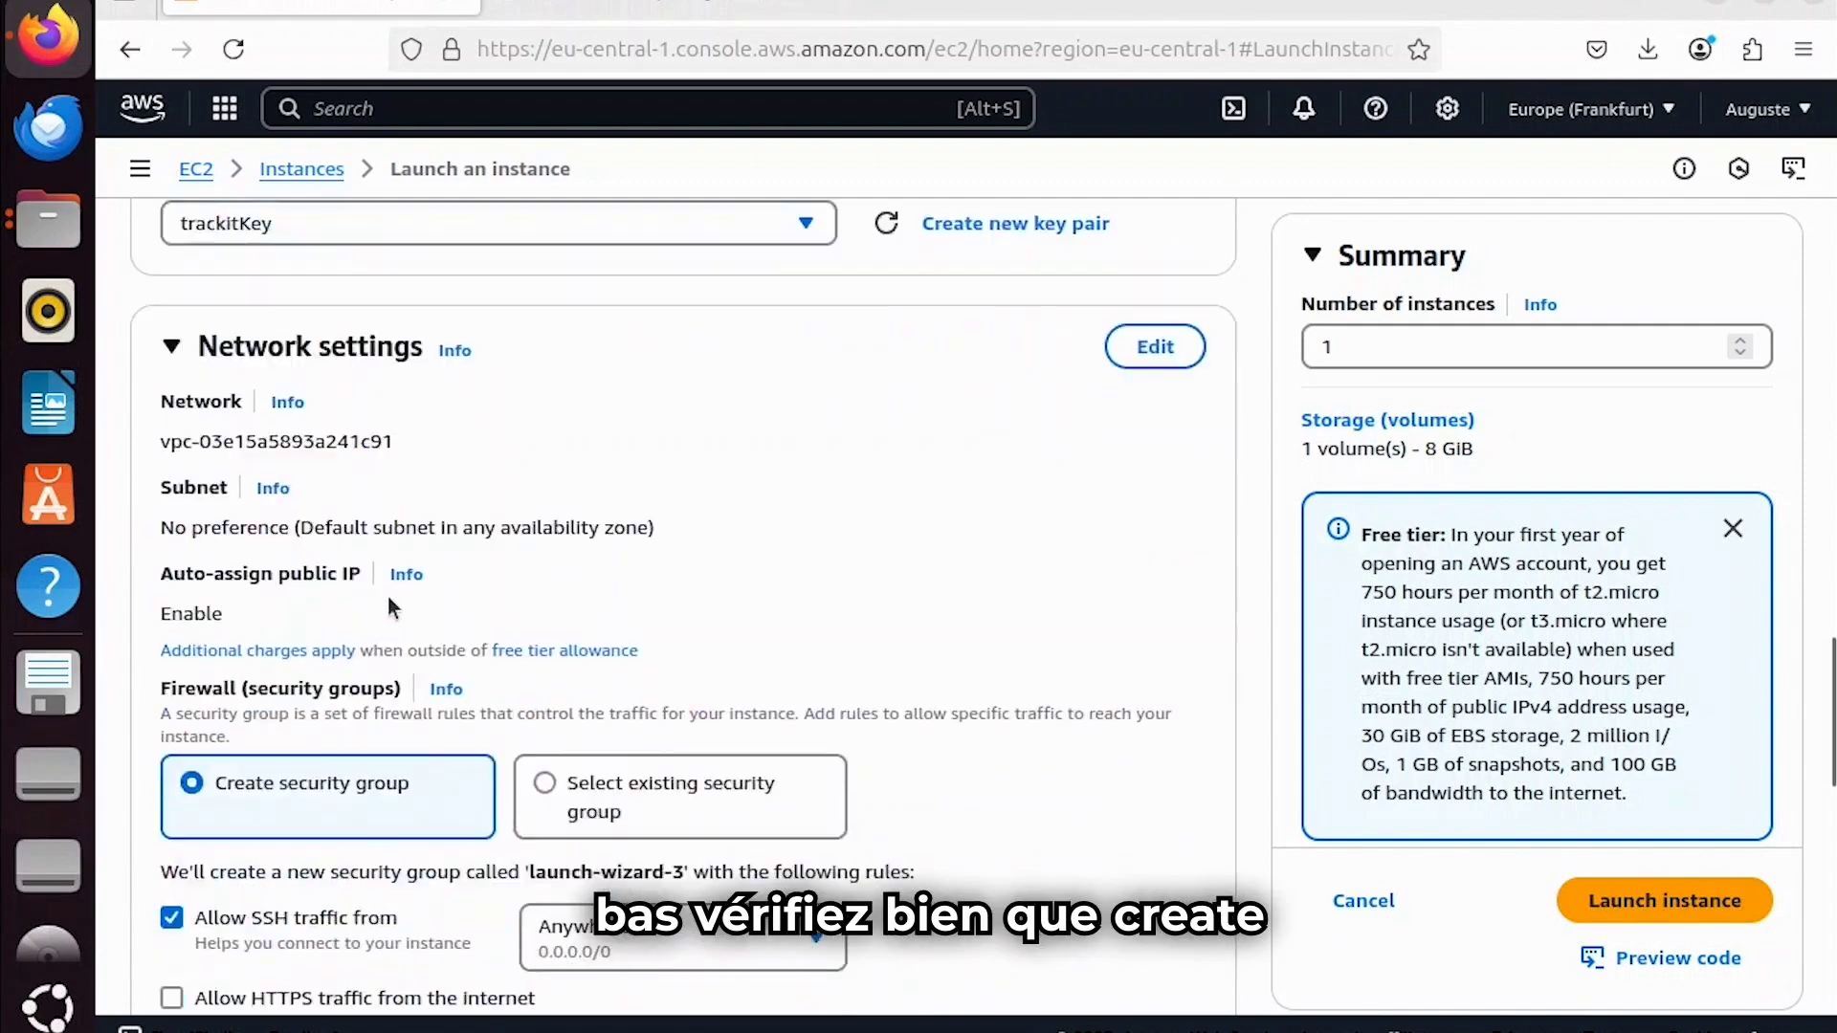
scroll(478, 531, down, 5)
scroll(497, 498, up, 2)
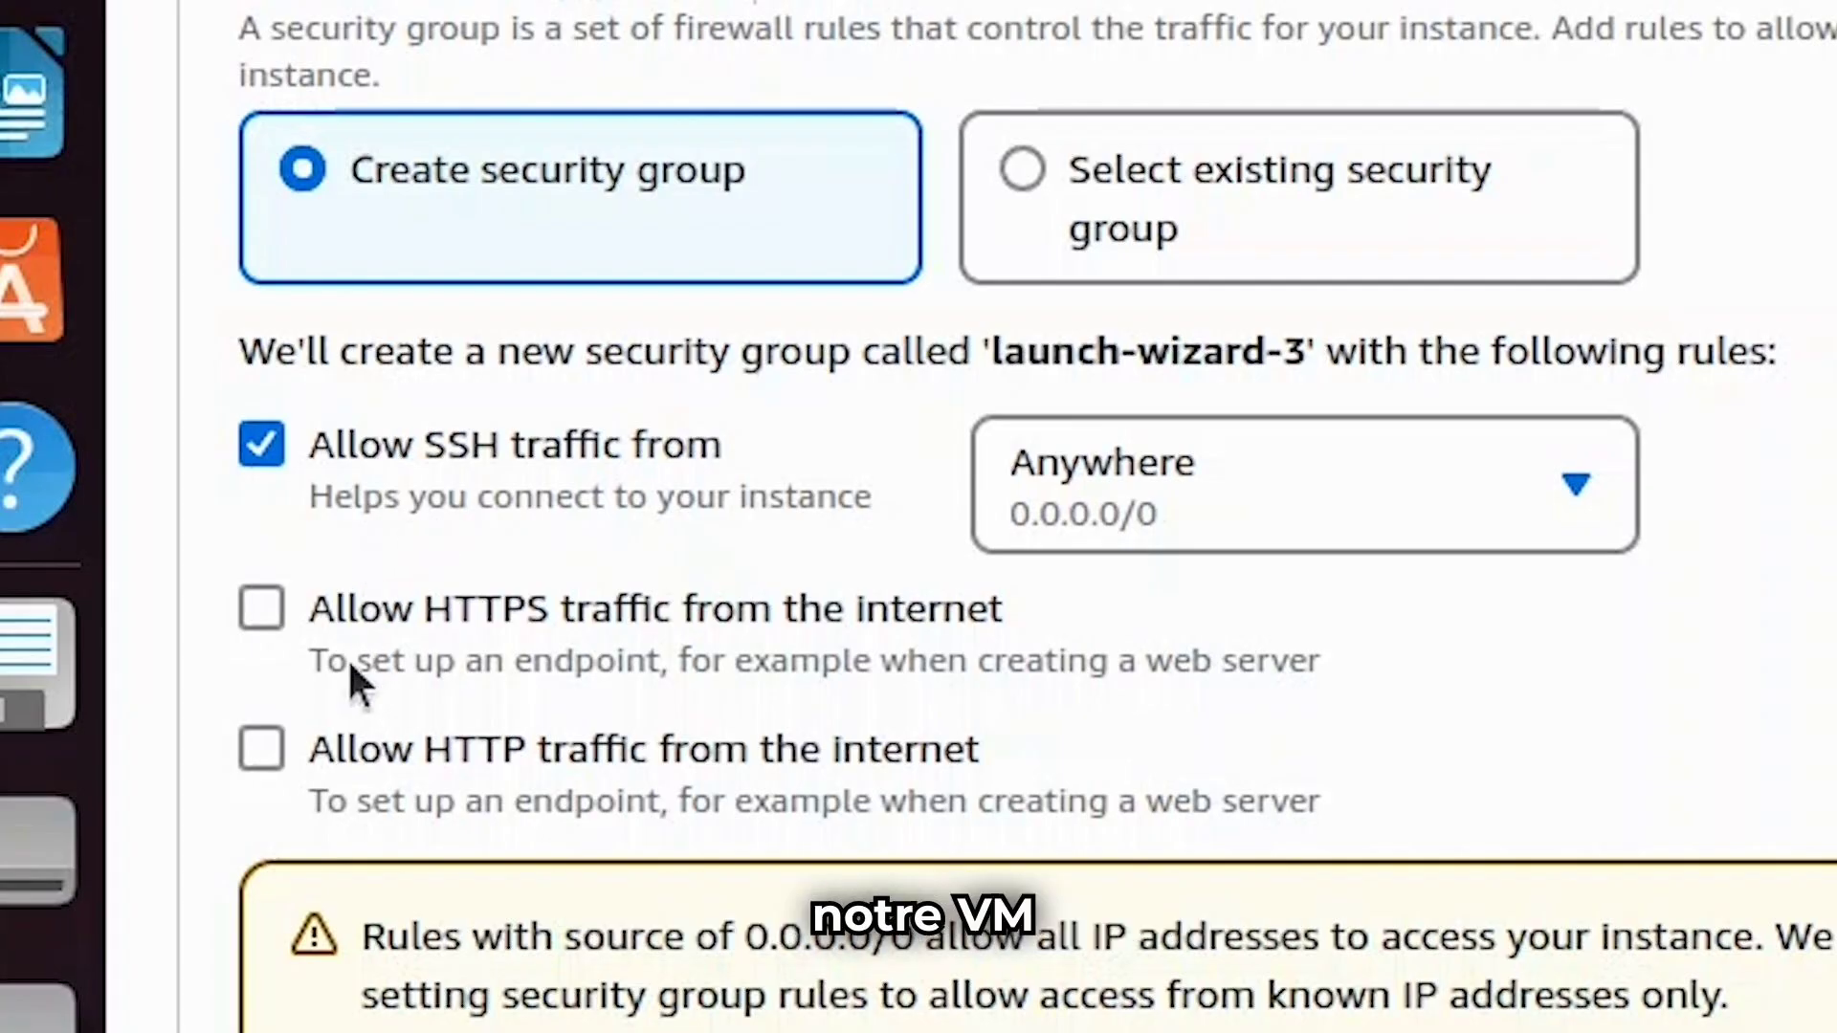
click(274, 746)
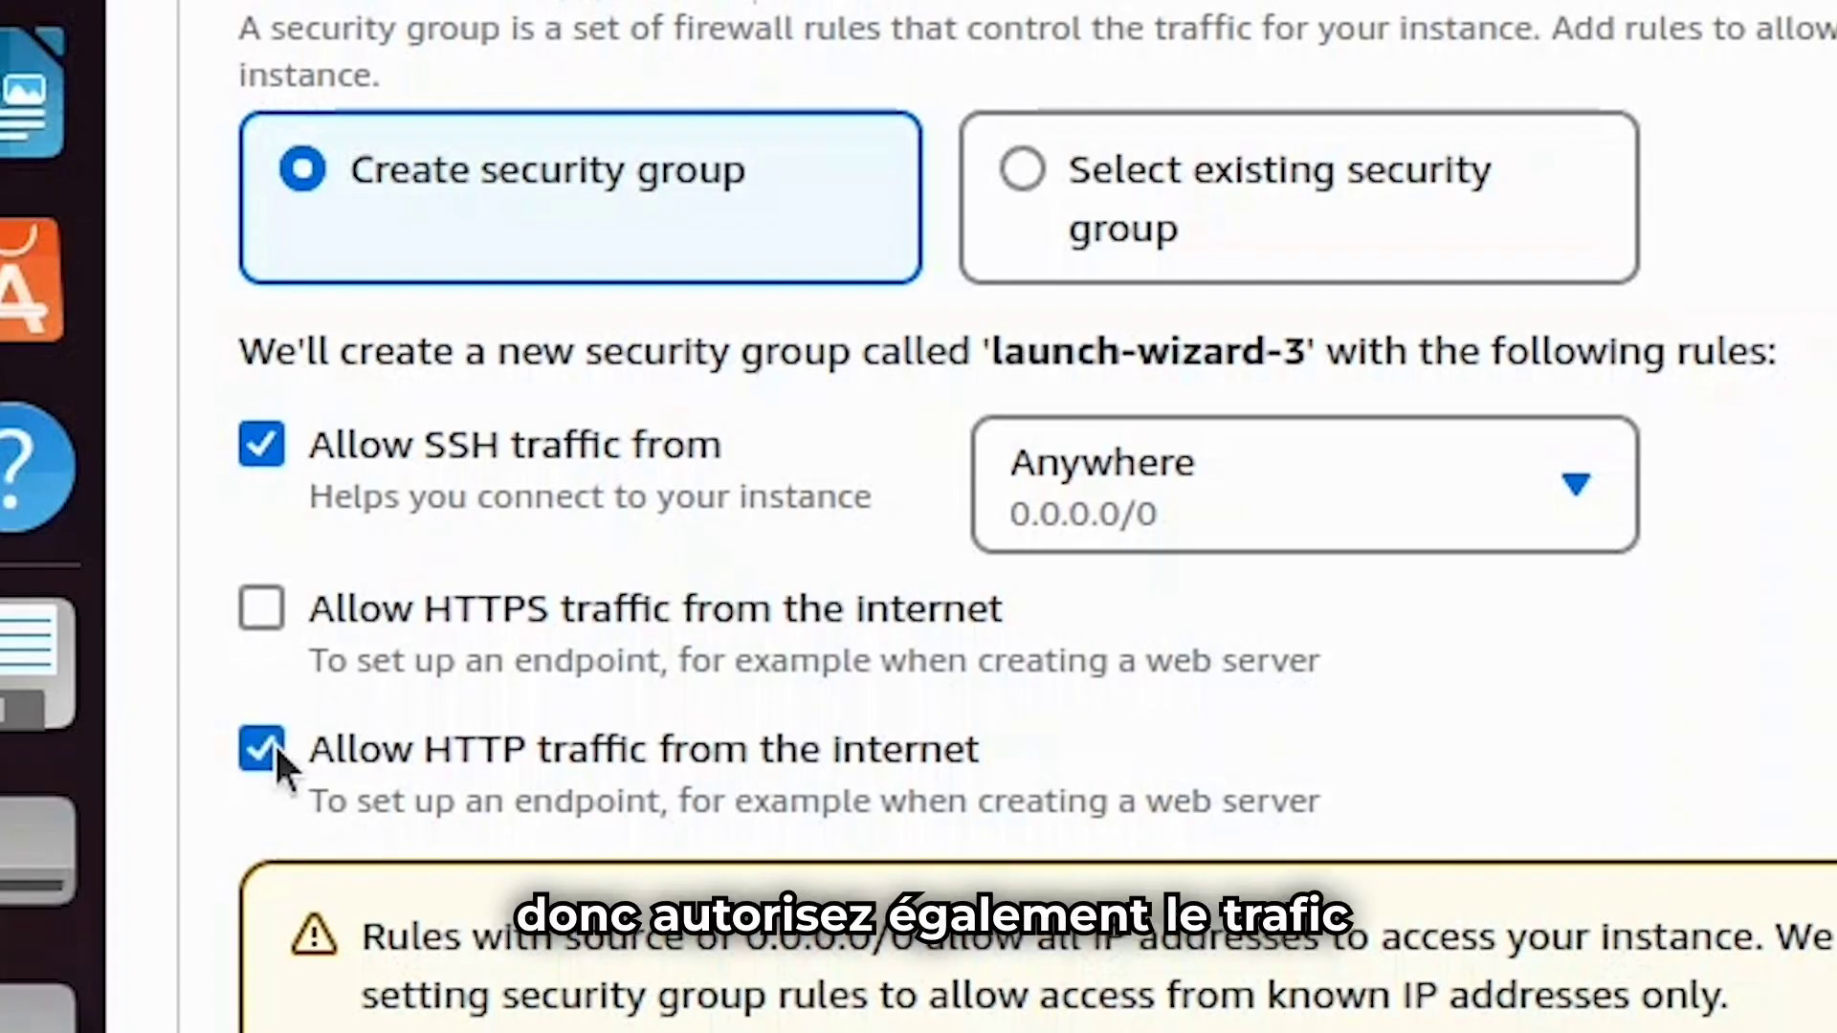
Launch the configured instance and open the list of all instances.
scroll(919, 670, down, 10)
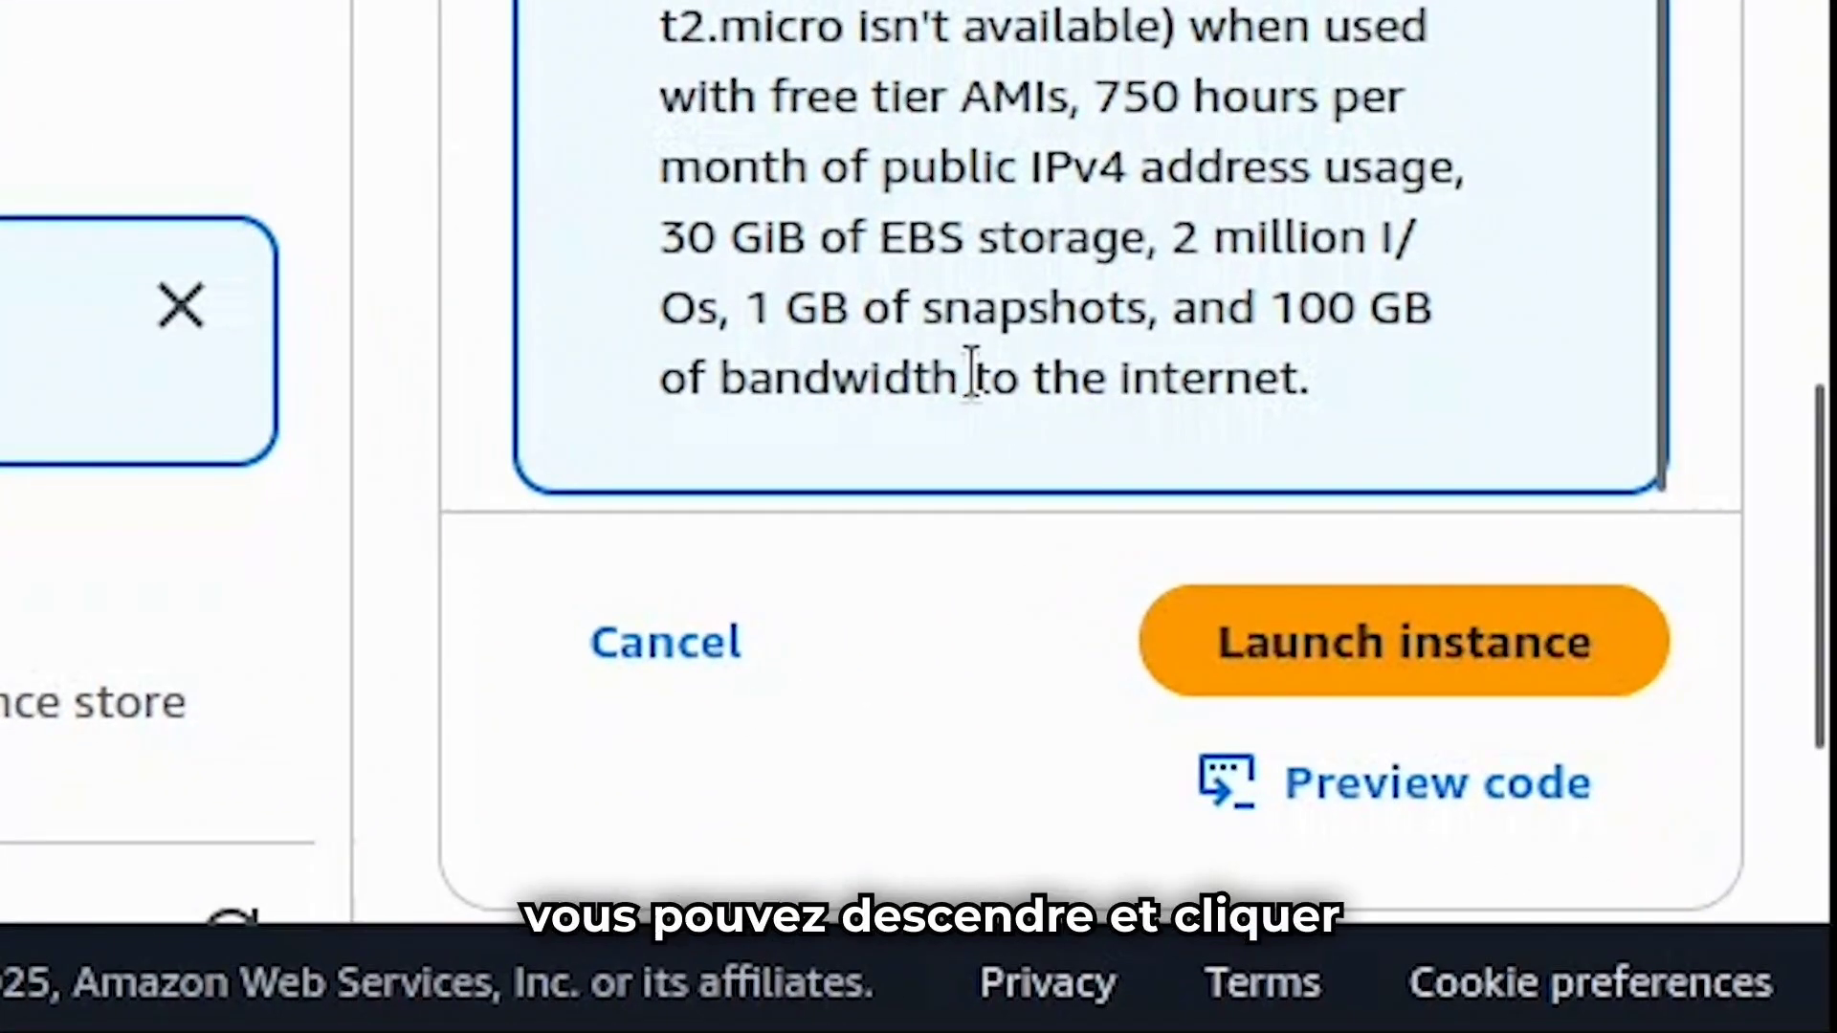
click(1375, 655)
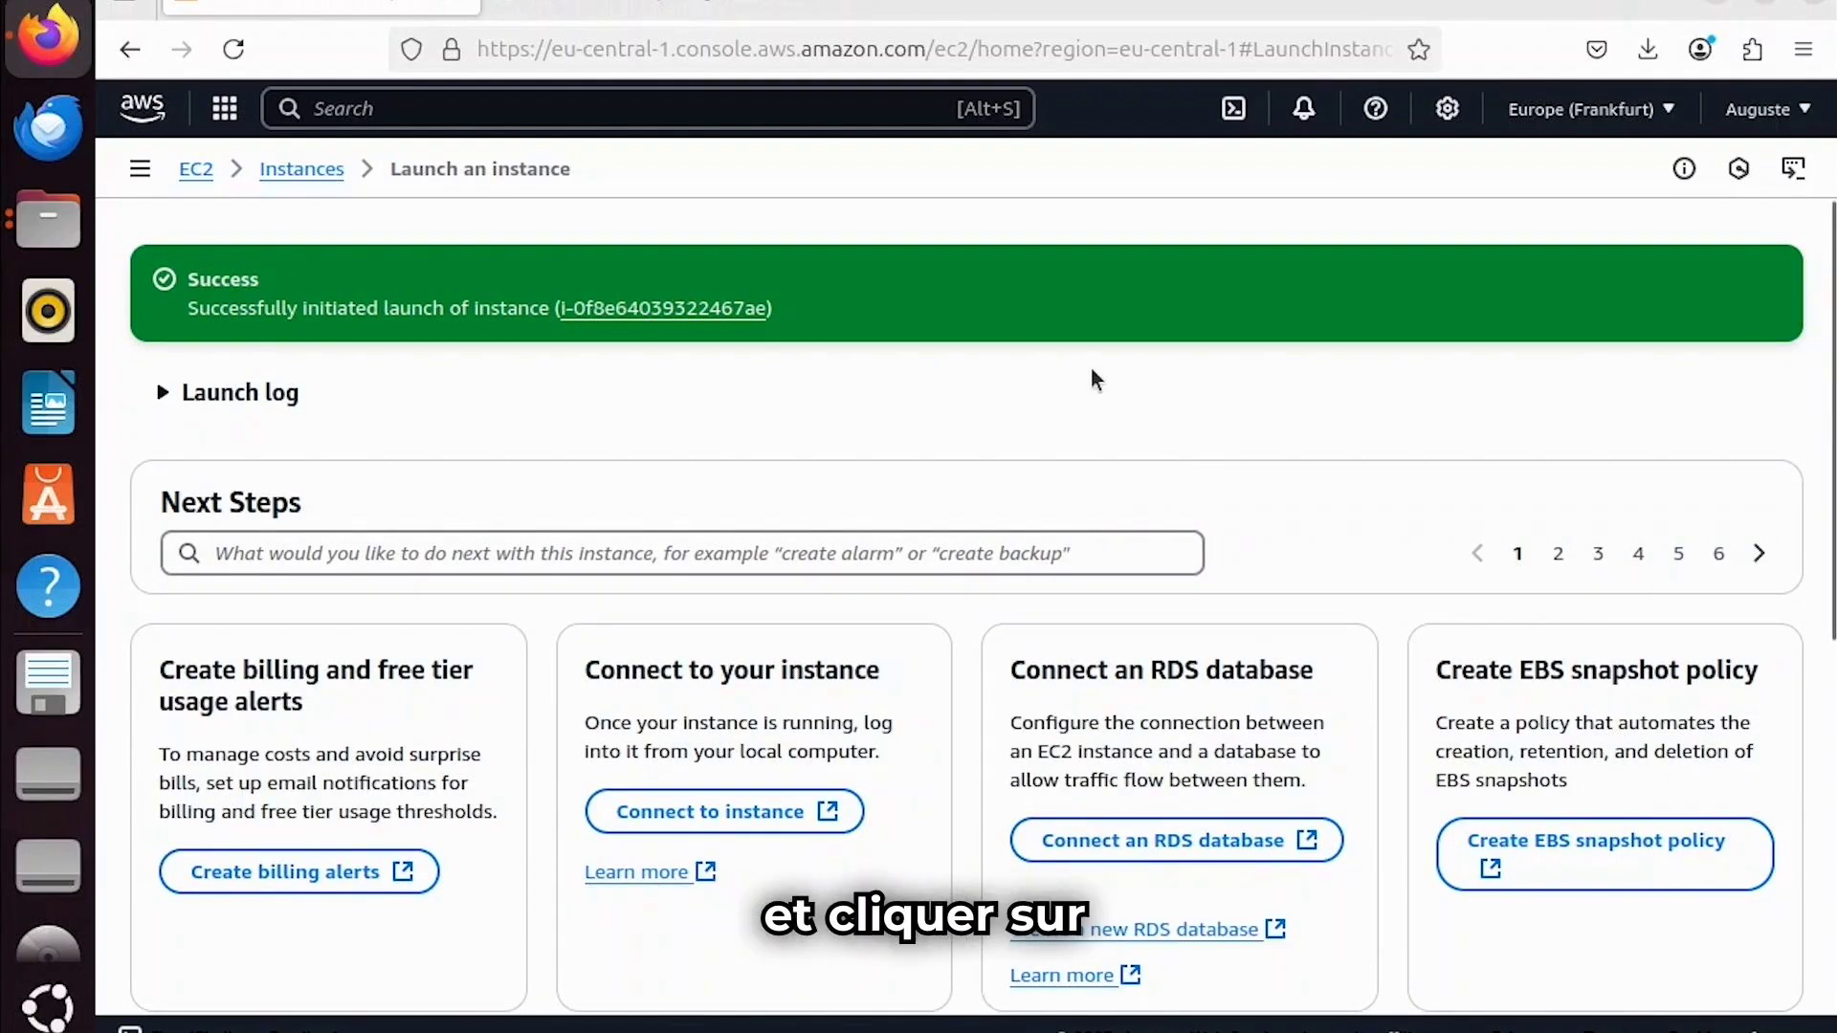
scroll(1318, 387, down, 4)
scroll(1317, 386, down, 2)
click(1676, 930)
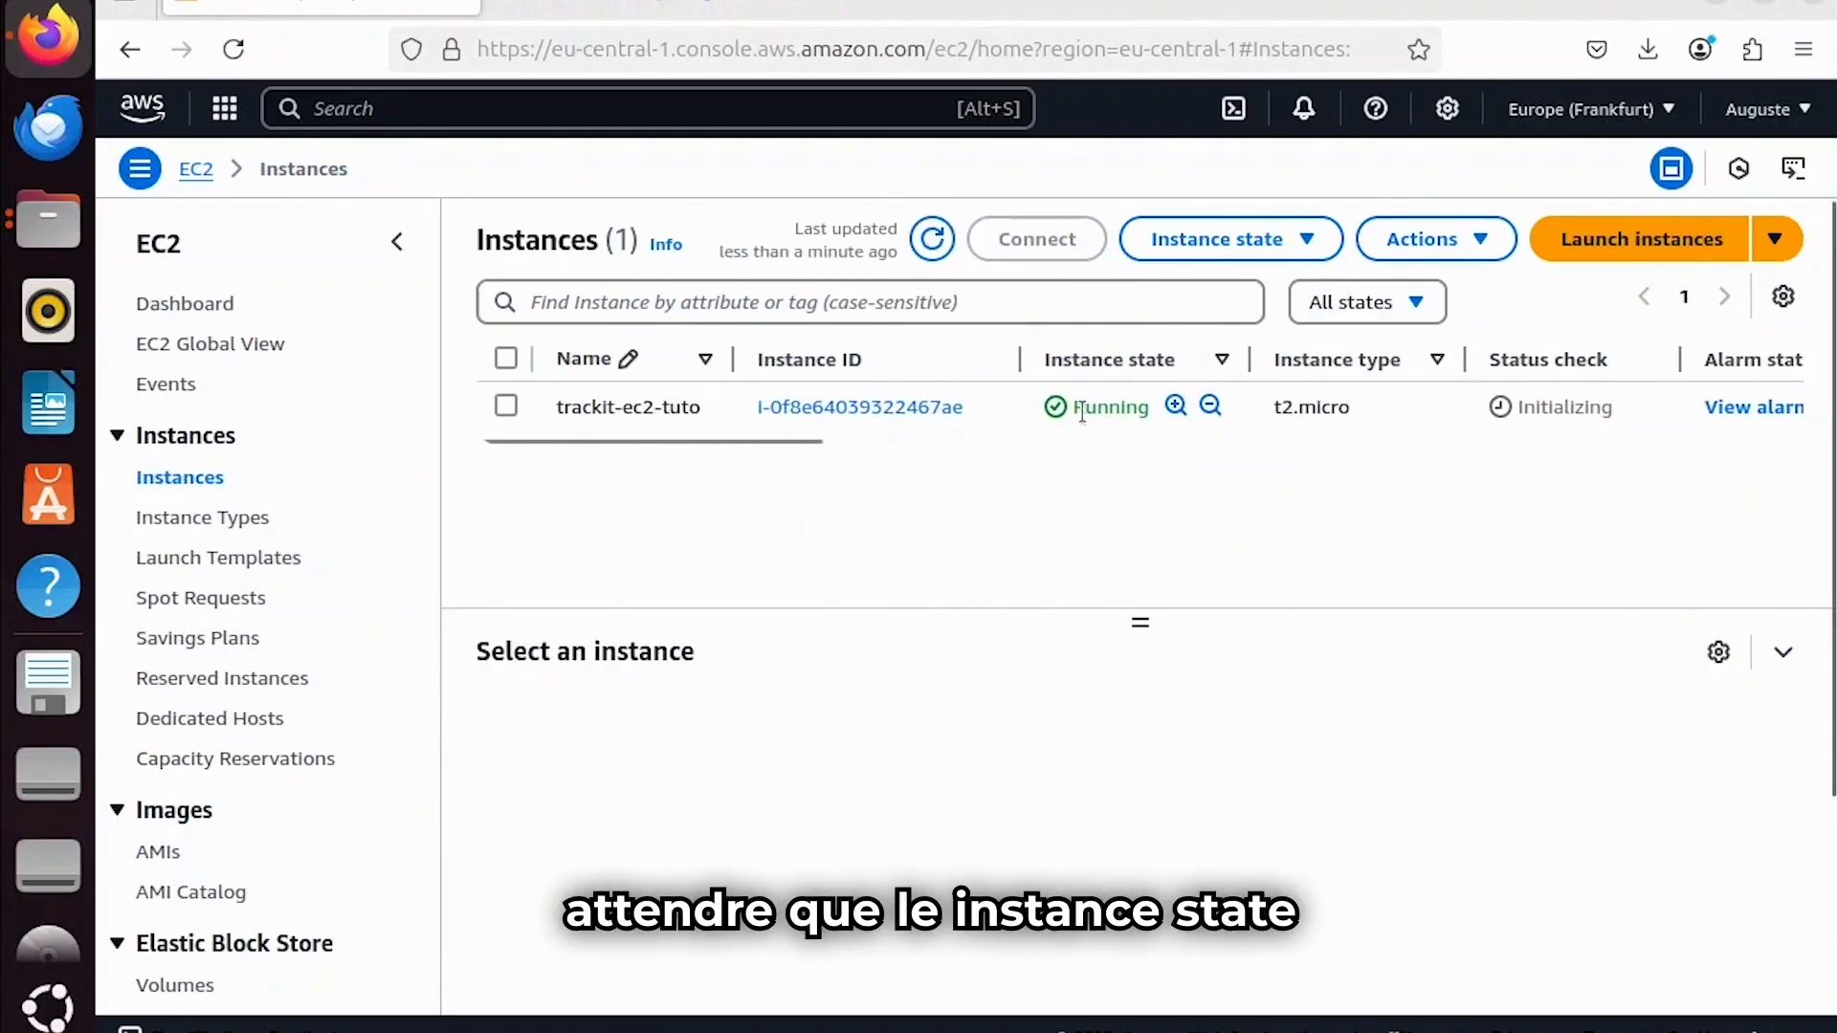
Open the trackit-ec2-tuto instance's summary and display its SSH client connection instructions.
drag(1072, 416, 1145, 409)
click(506, 407)
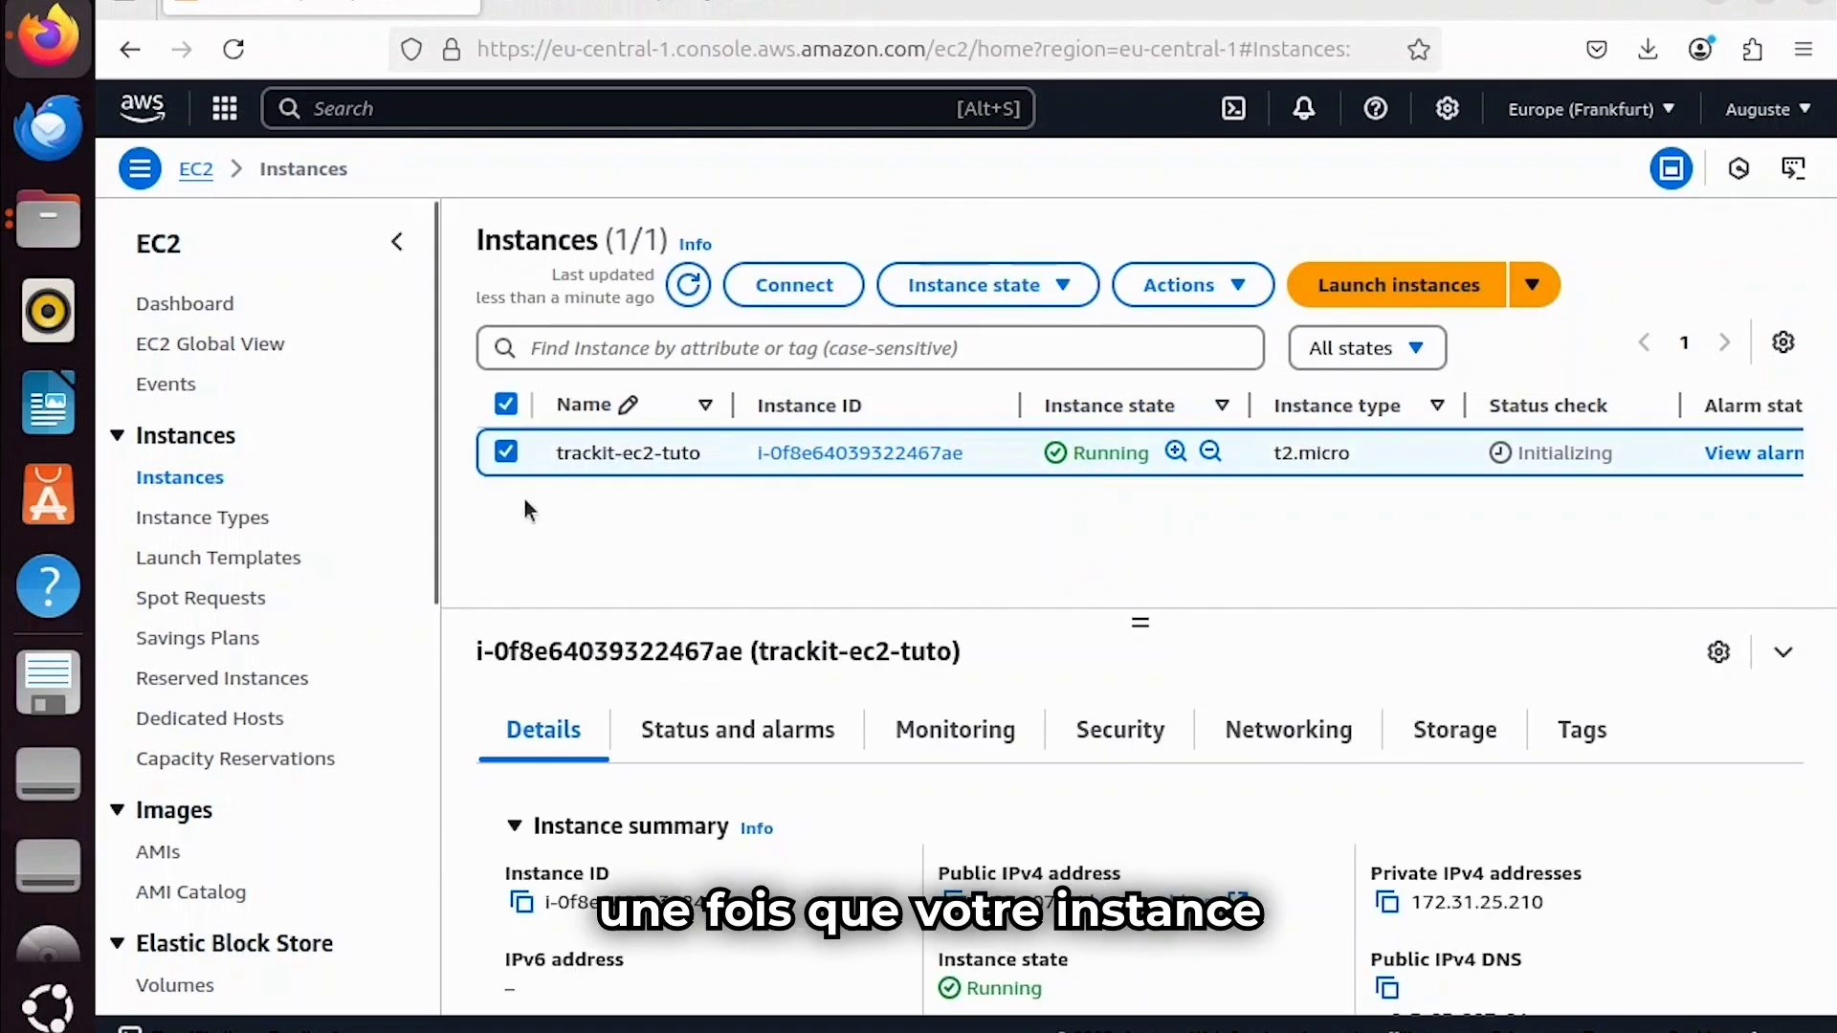
click(808, 453)
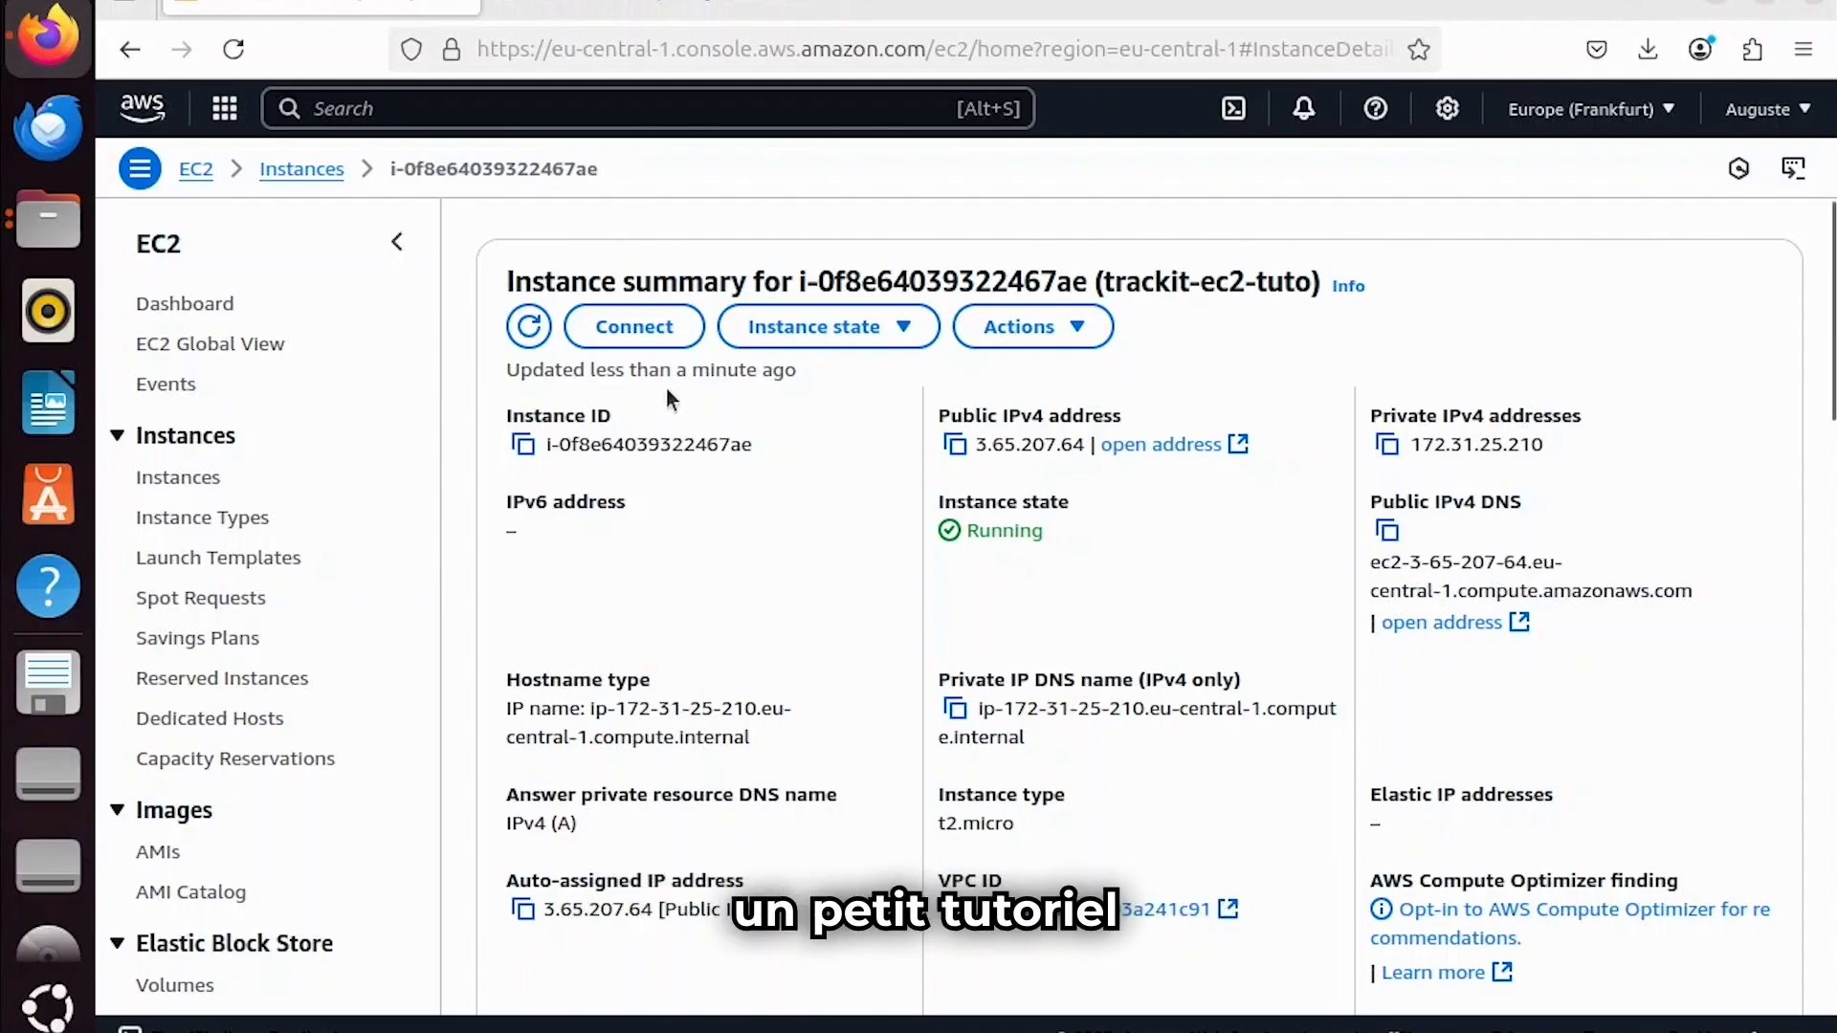
click(660, 330)
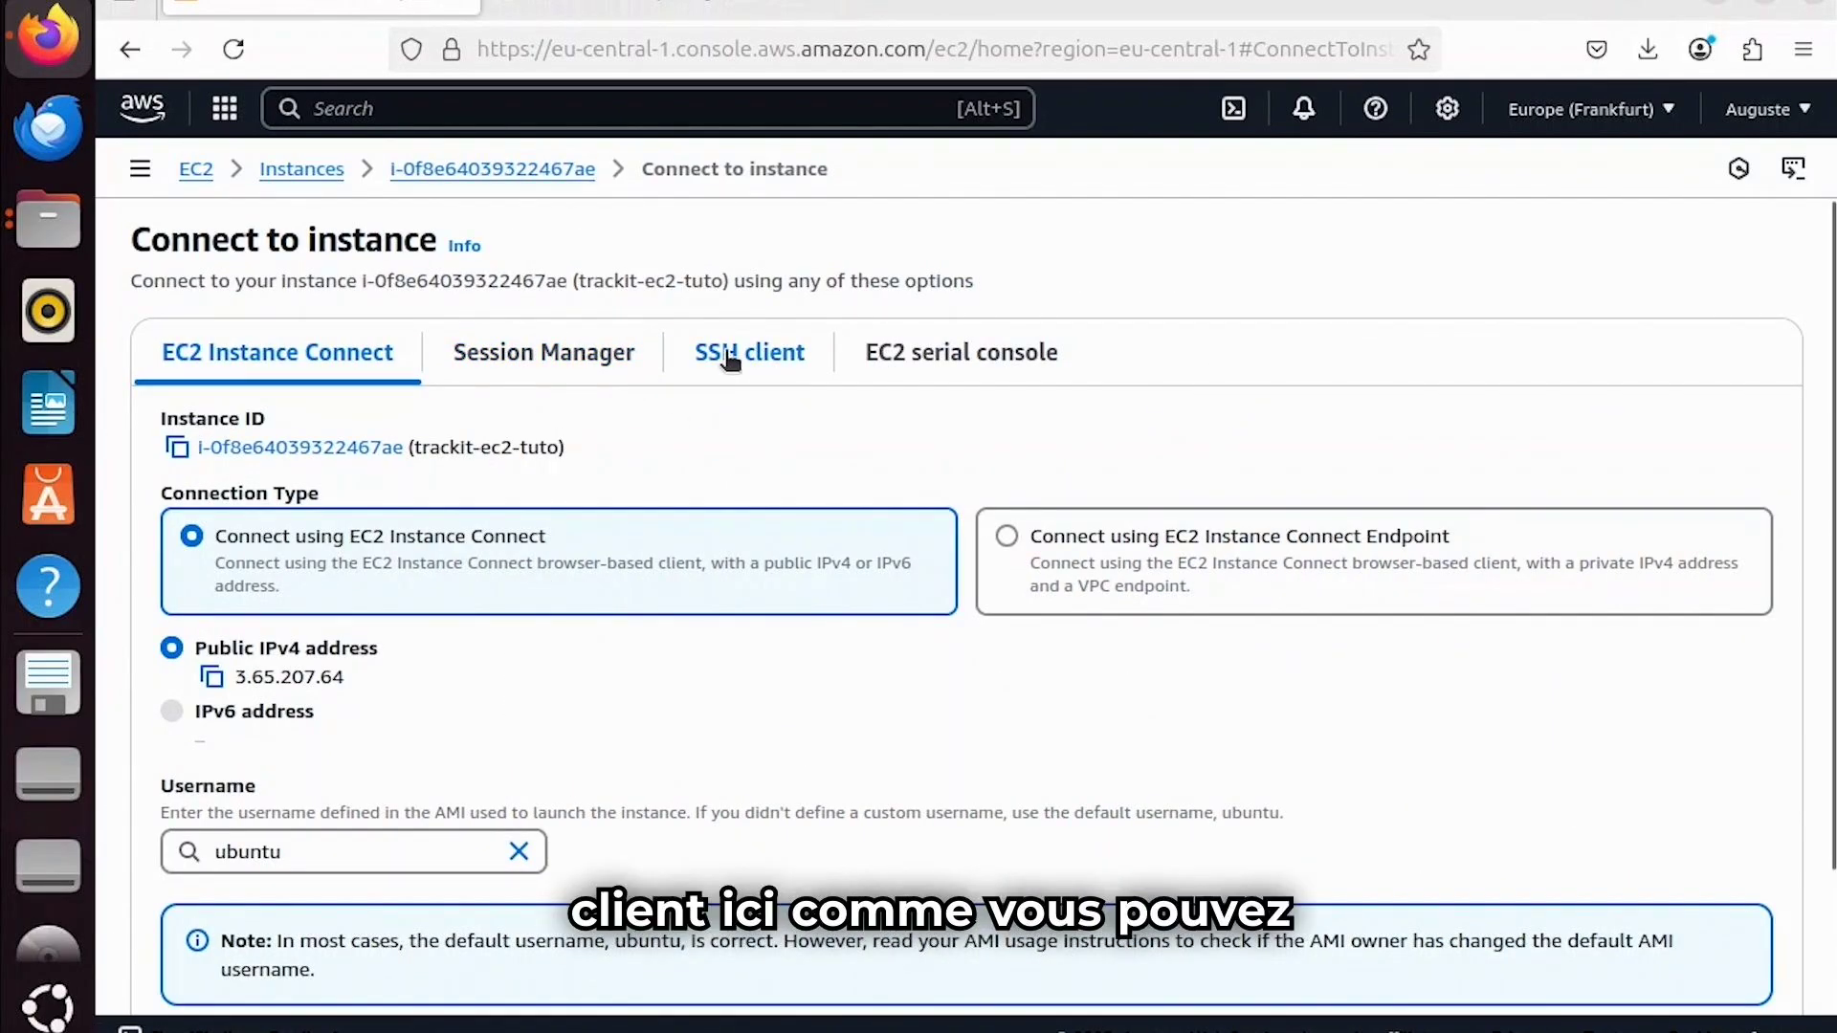
click(731, 360)
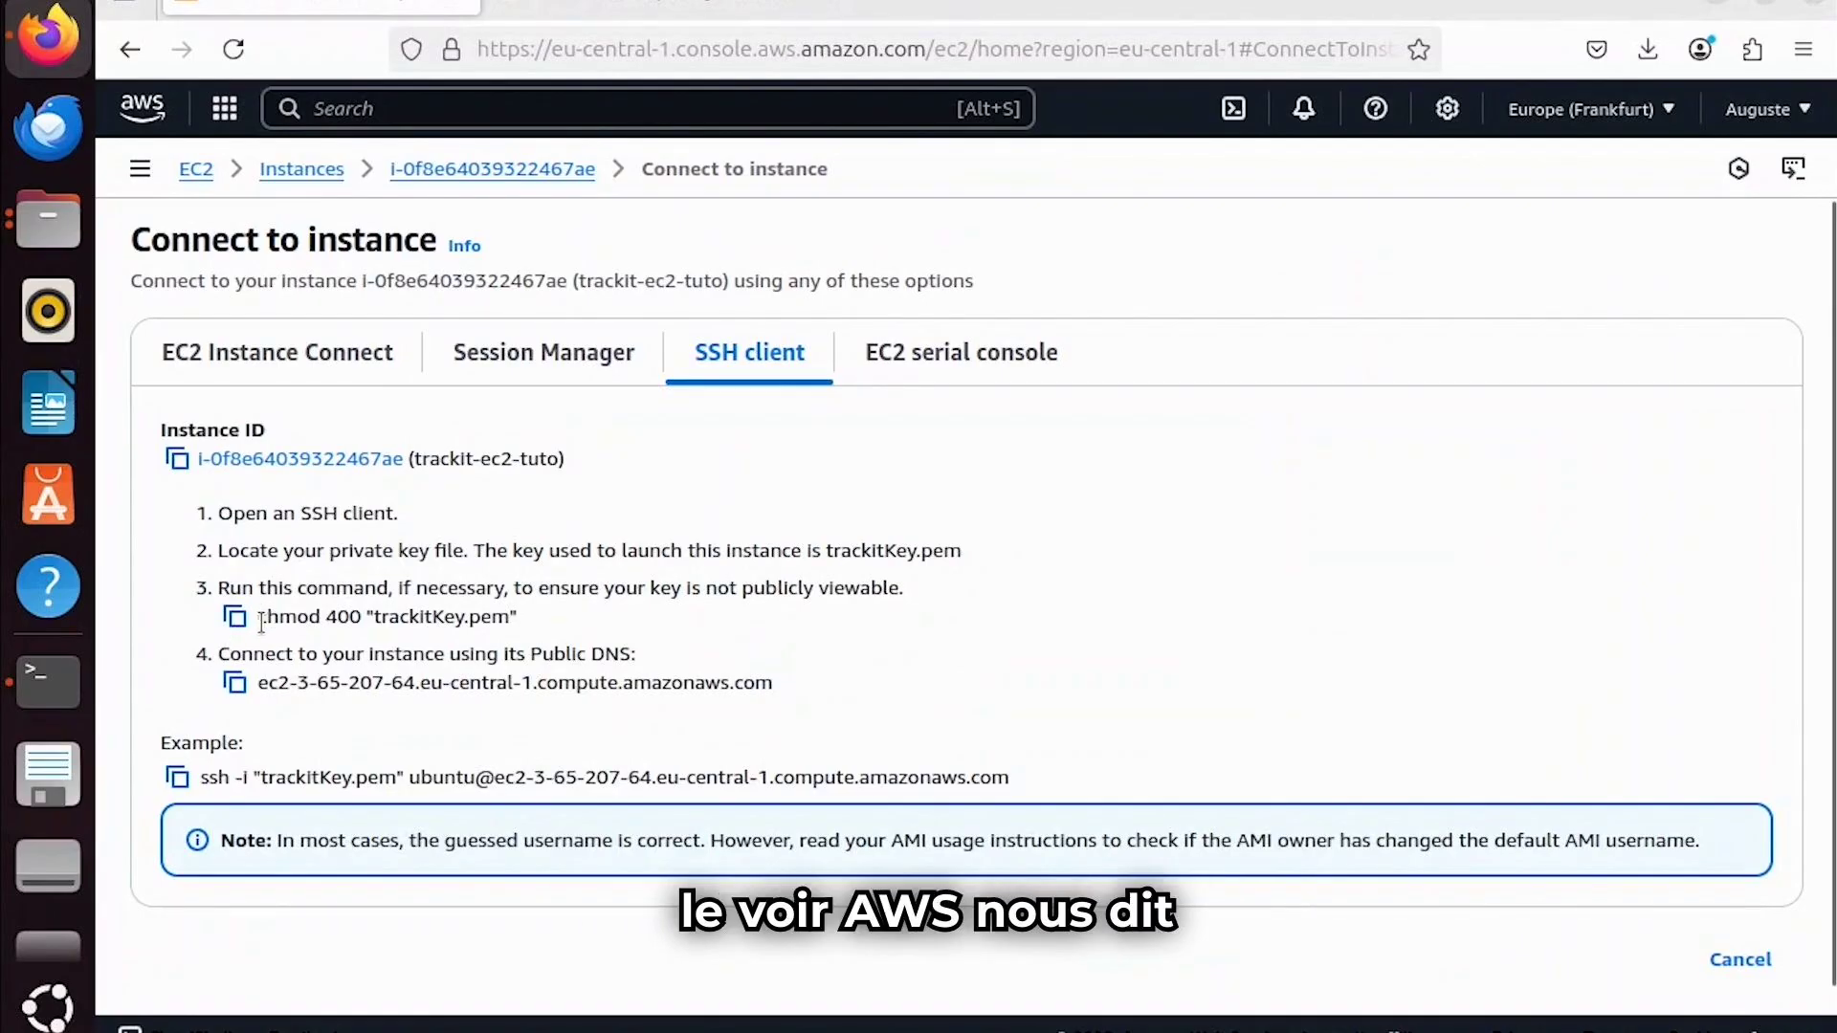
Copy the command chmod 400 "trackitKey.pem" and run it in the terminal opened in the Trackit folder.
drag(260, 617, 379, 620)
click(509, 617)
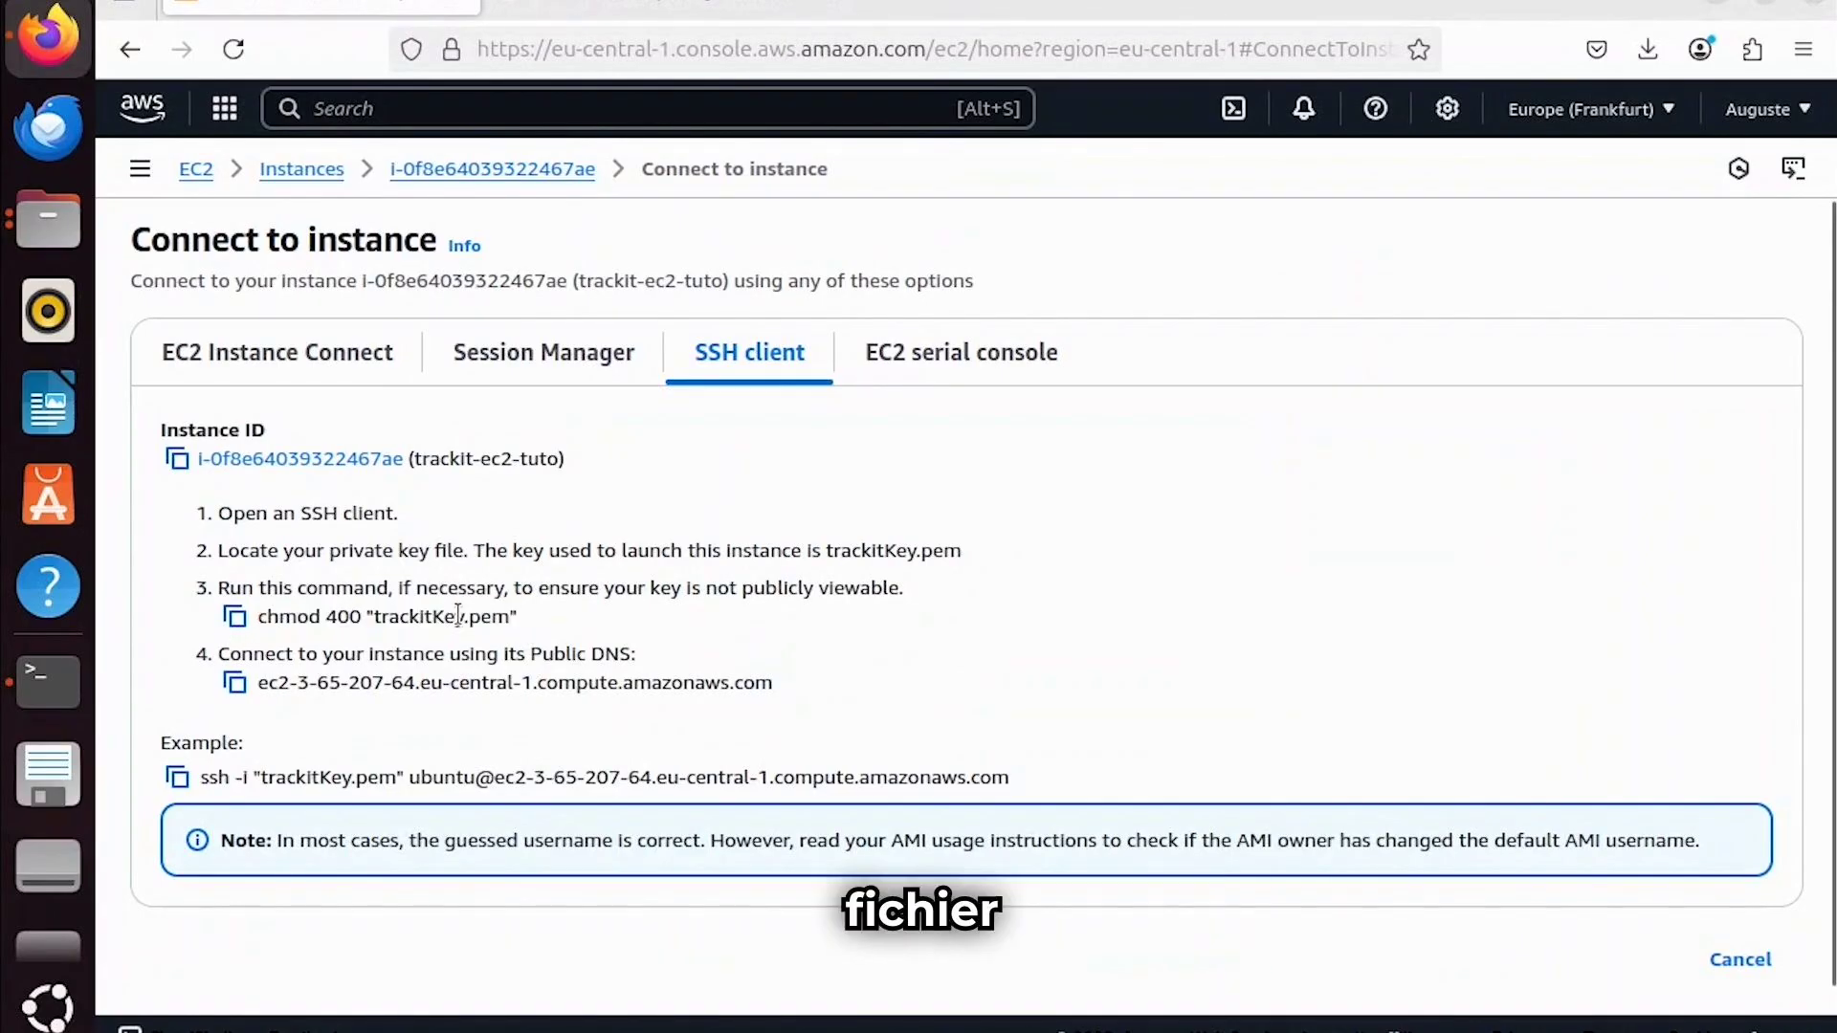
click(234, 618)
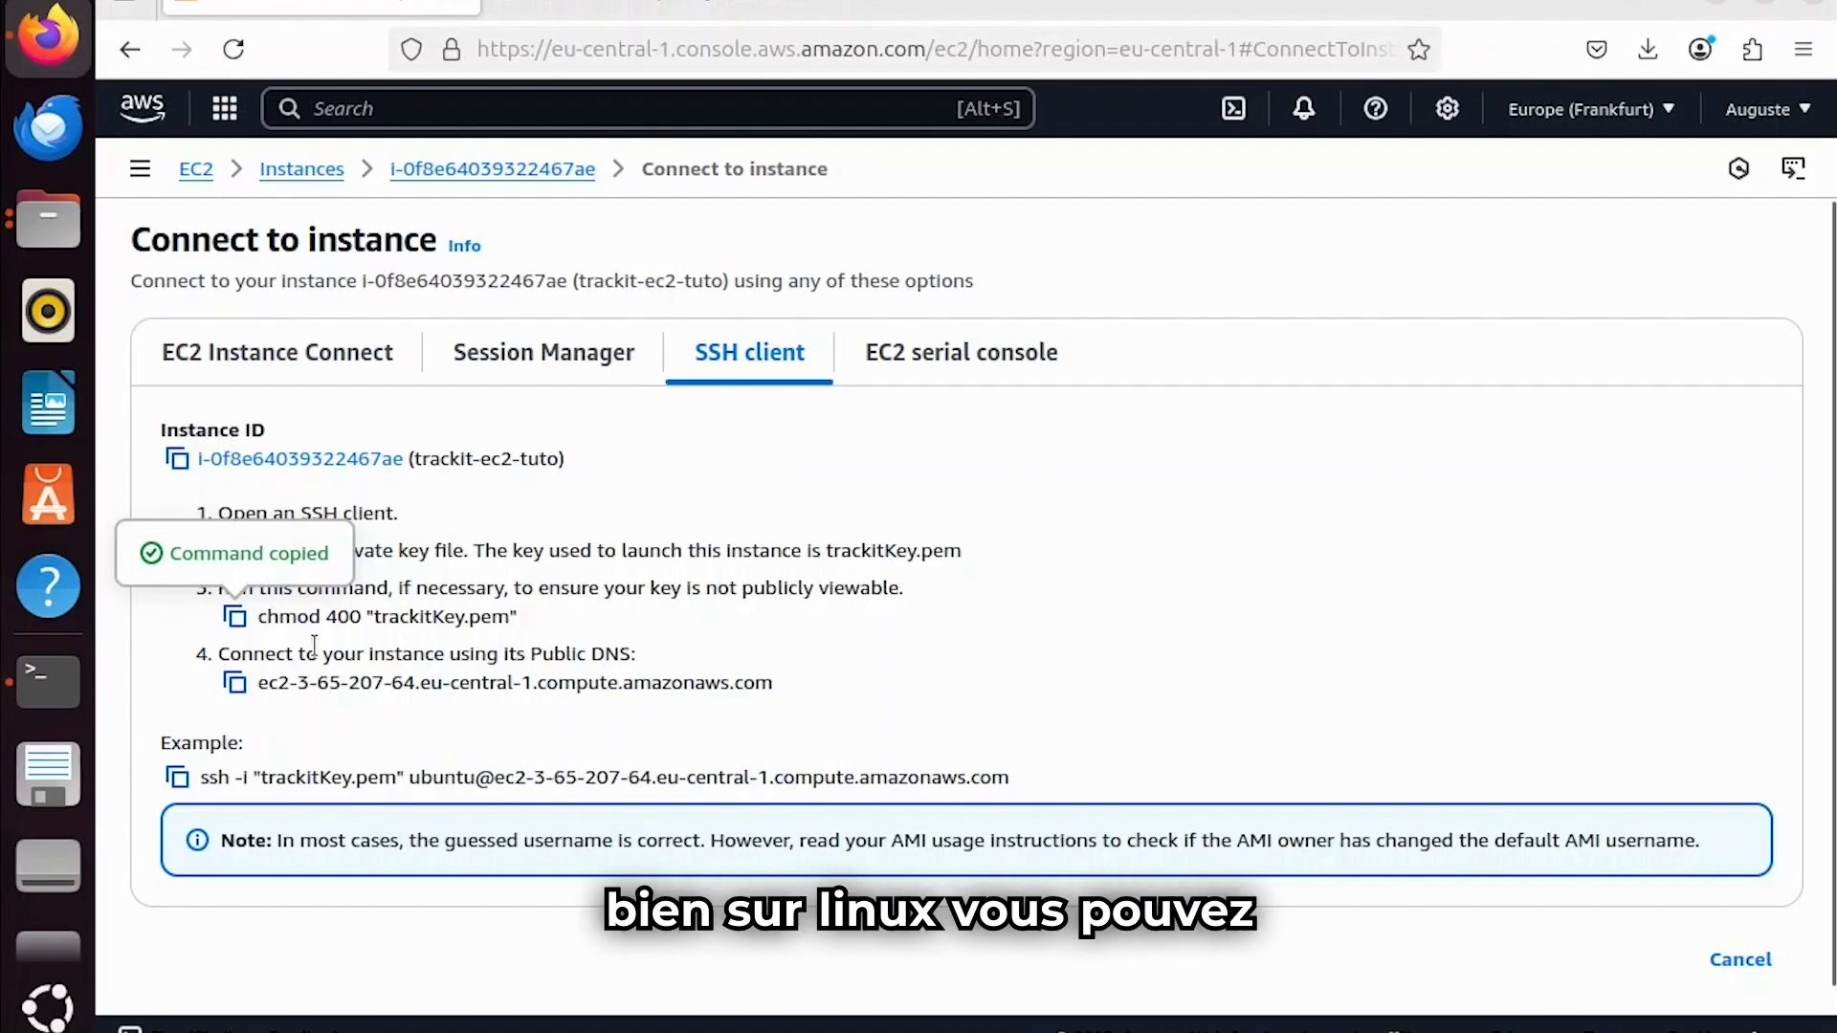
key(super)
click(1167, 421)
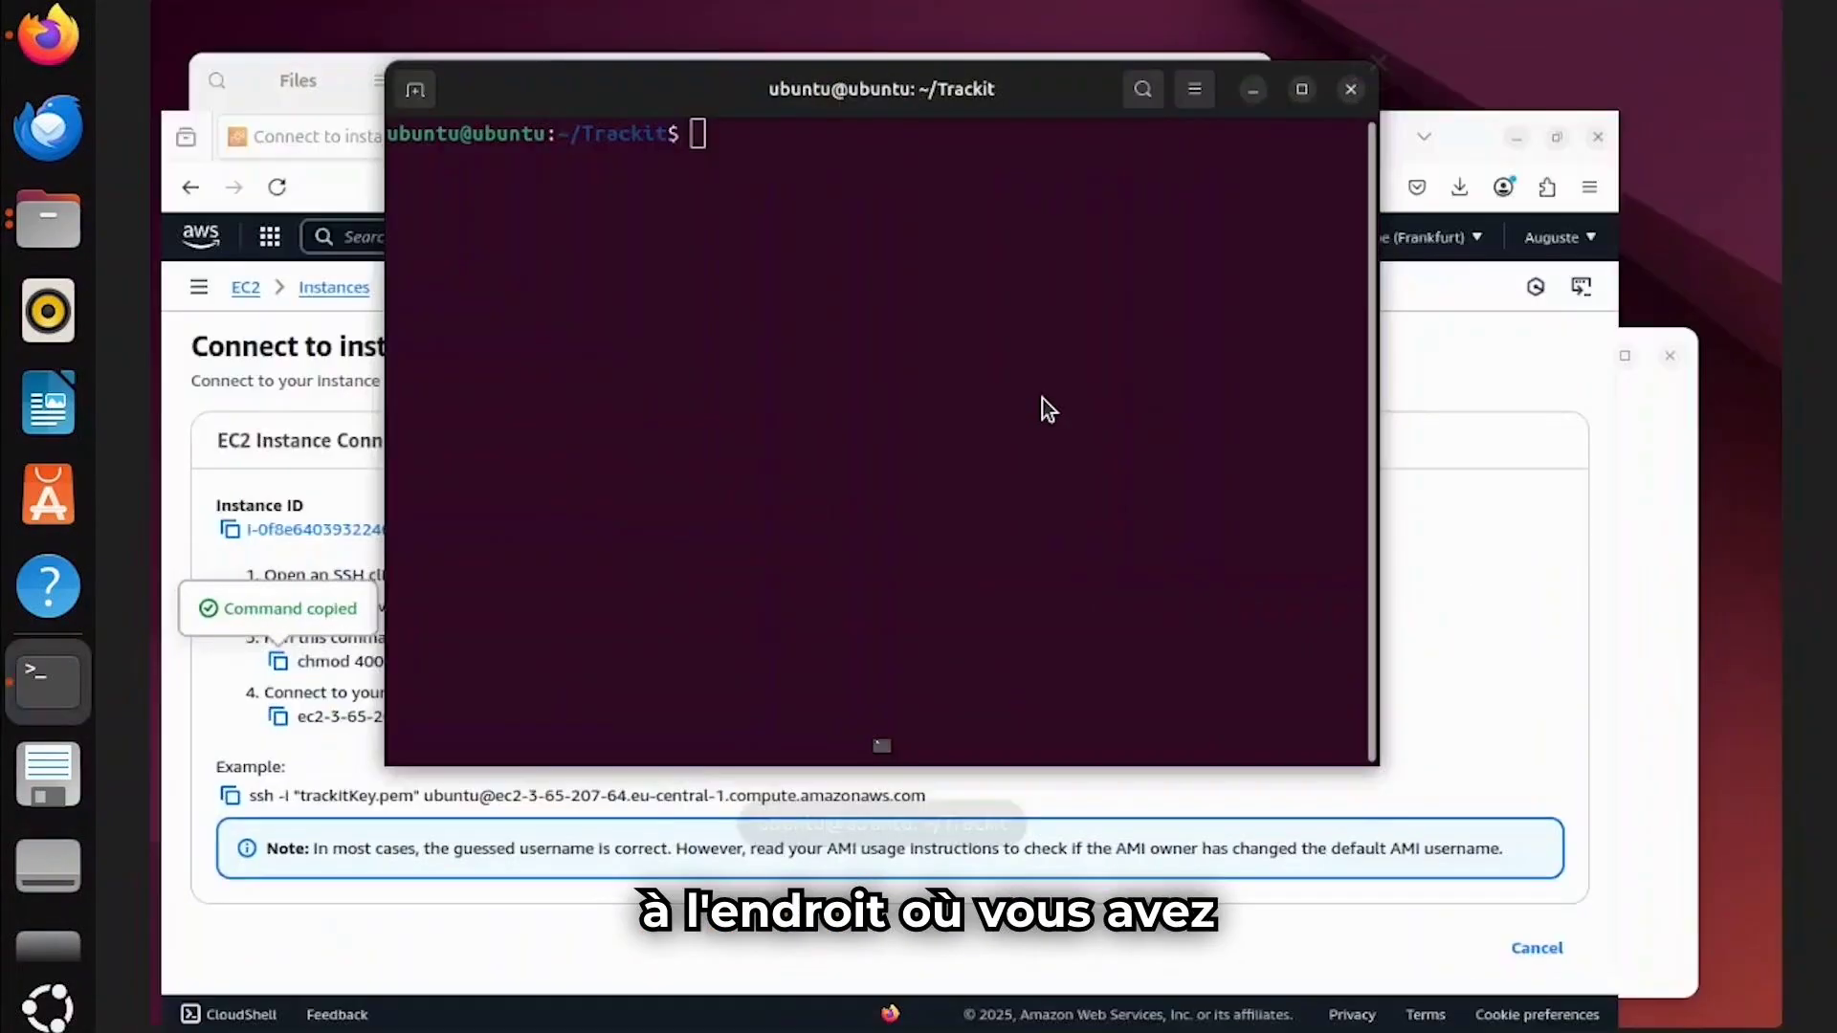
key(ctrl+shift+v)
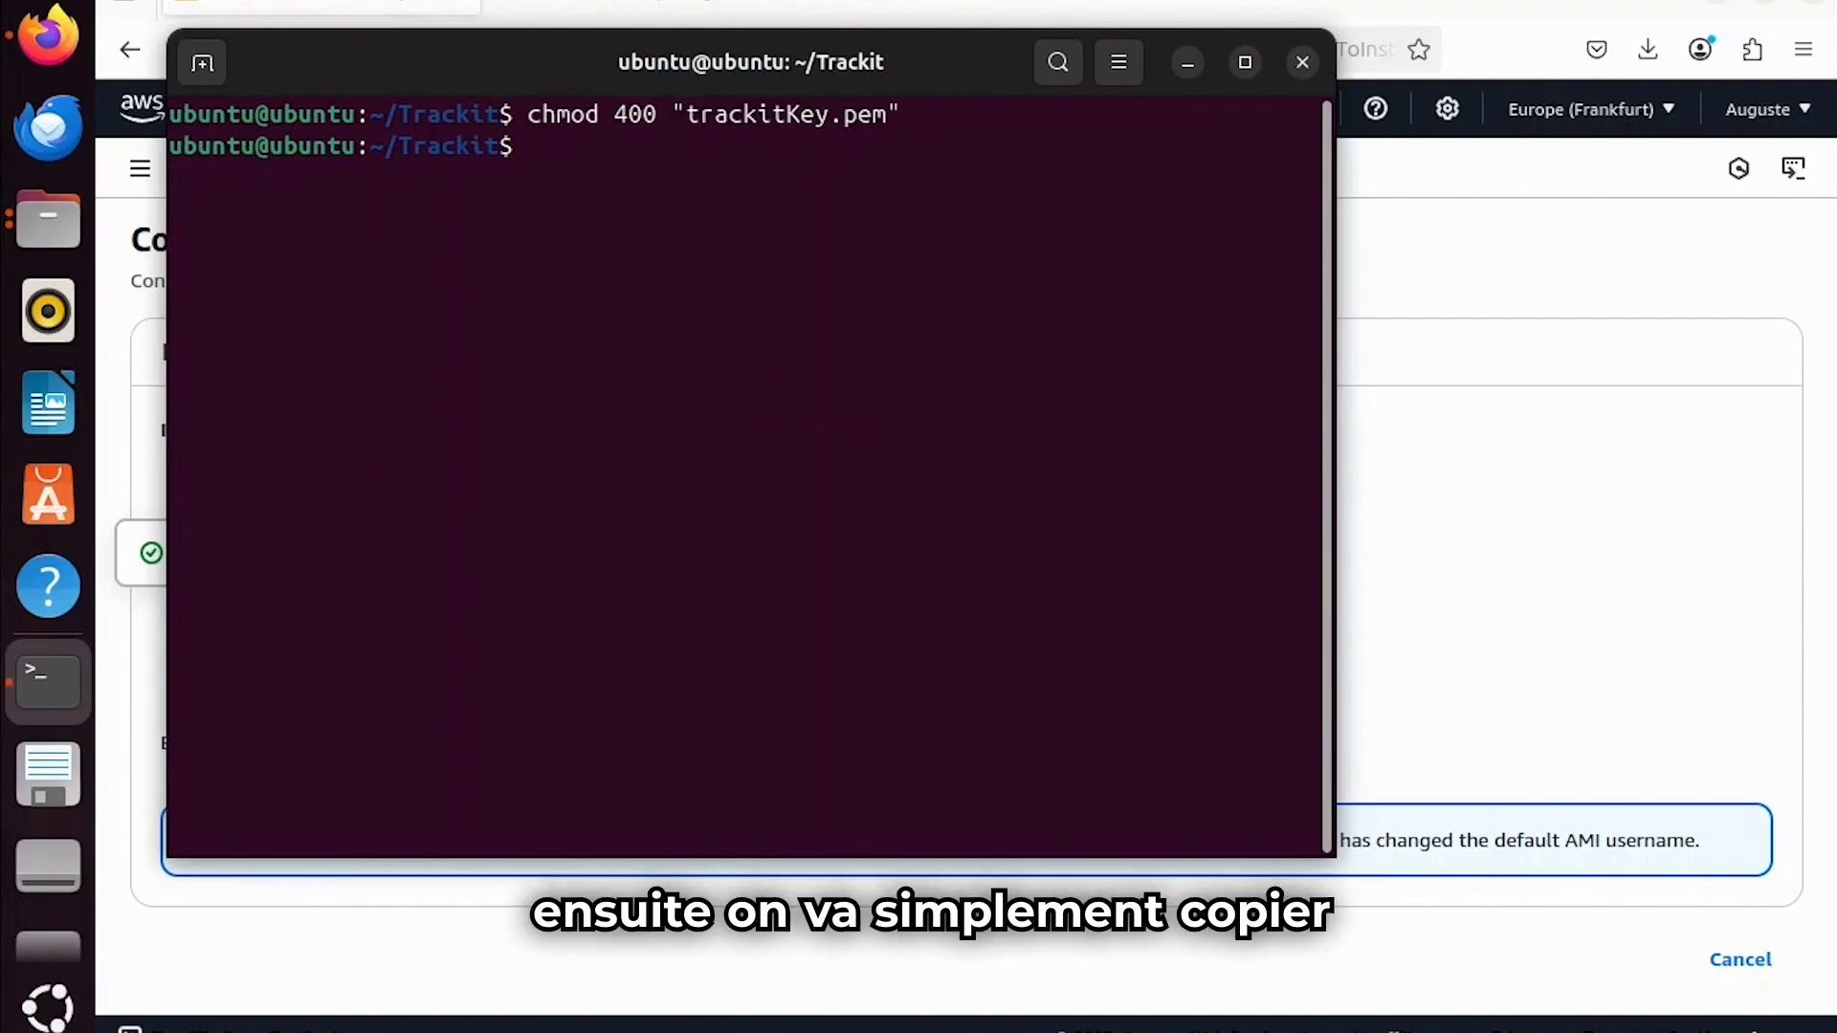
Copy the example ssh command that uses trackitKey.pem from the browser and run it in the terminal.
key(alt+Tab)
drag(200, 777, 1082, 782)
click(182, 780)
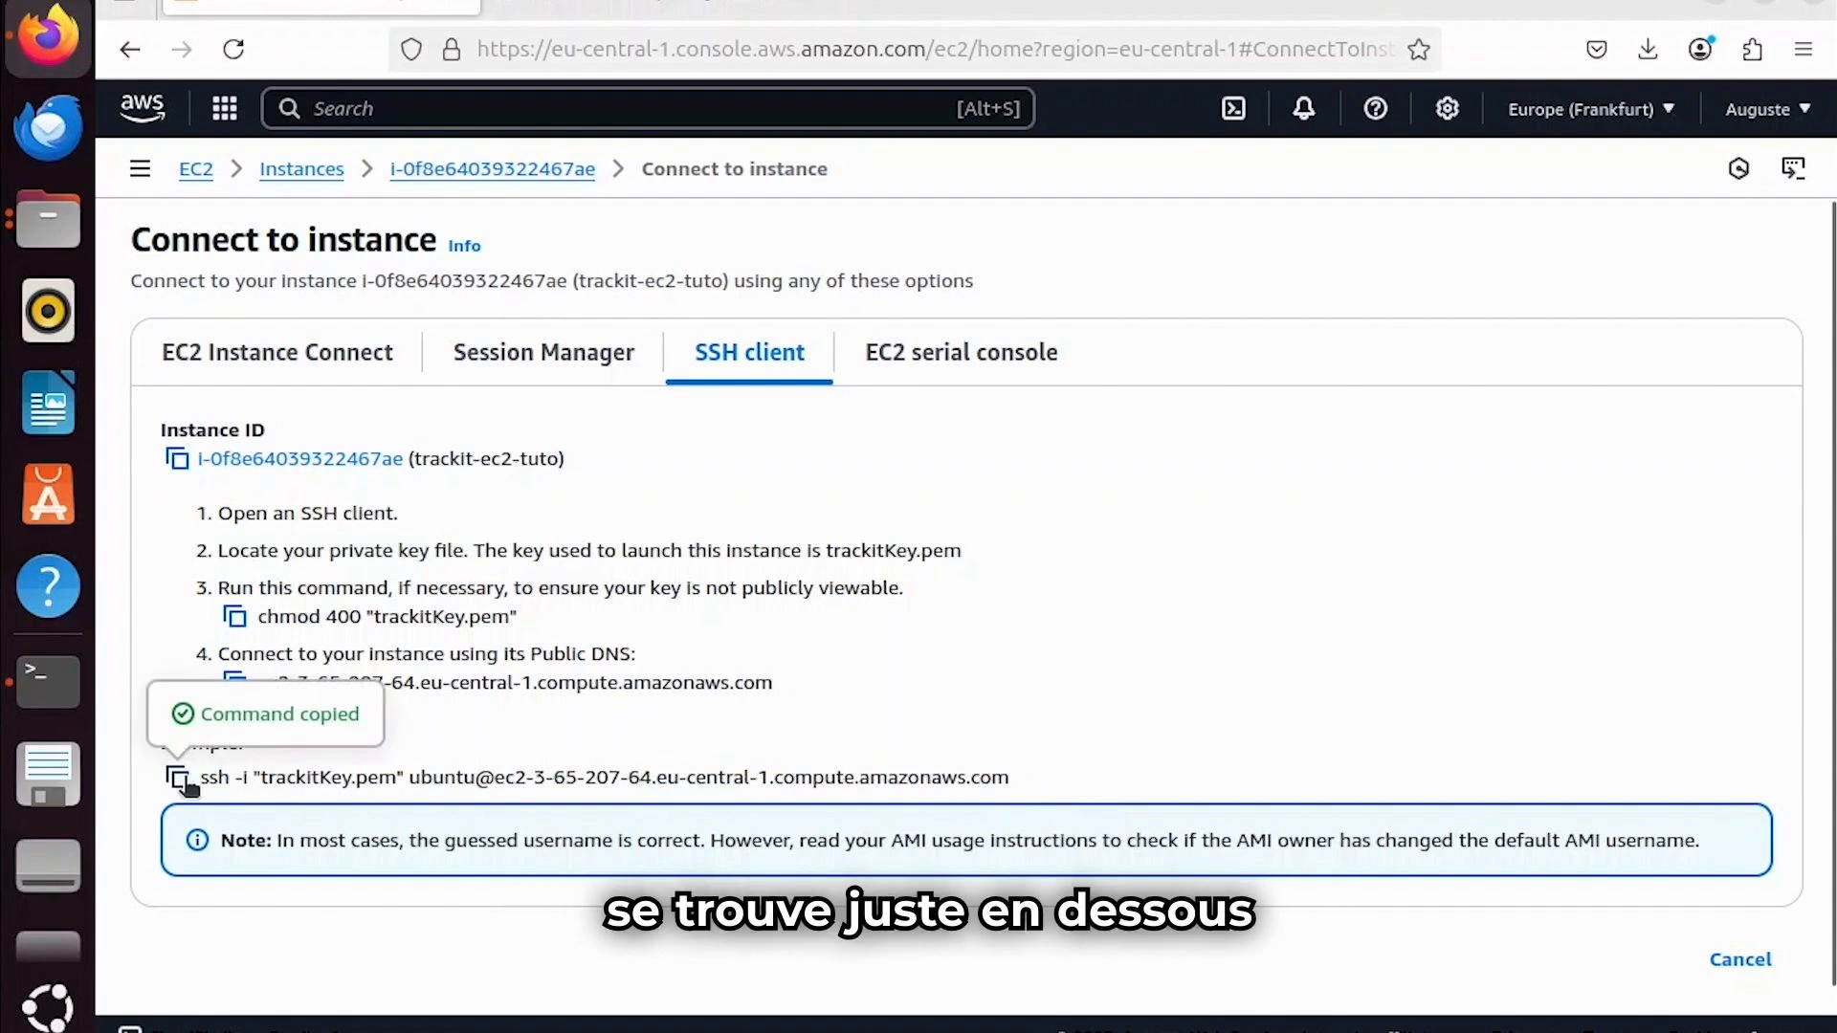
key(alt+Tab)
key(ctrl+shift+v)
key(Return)
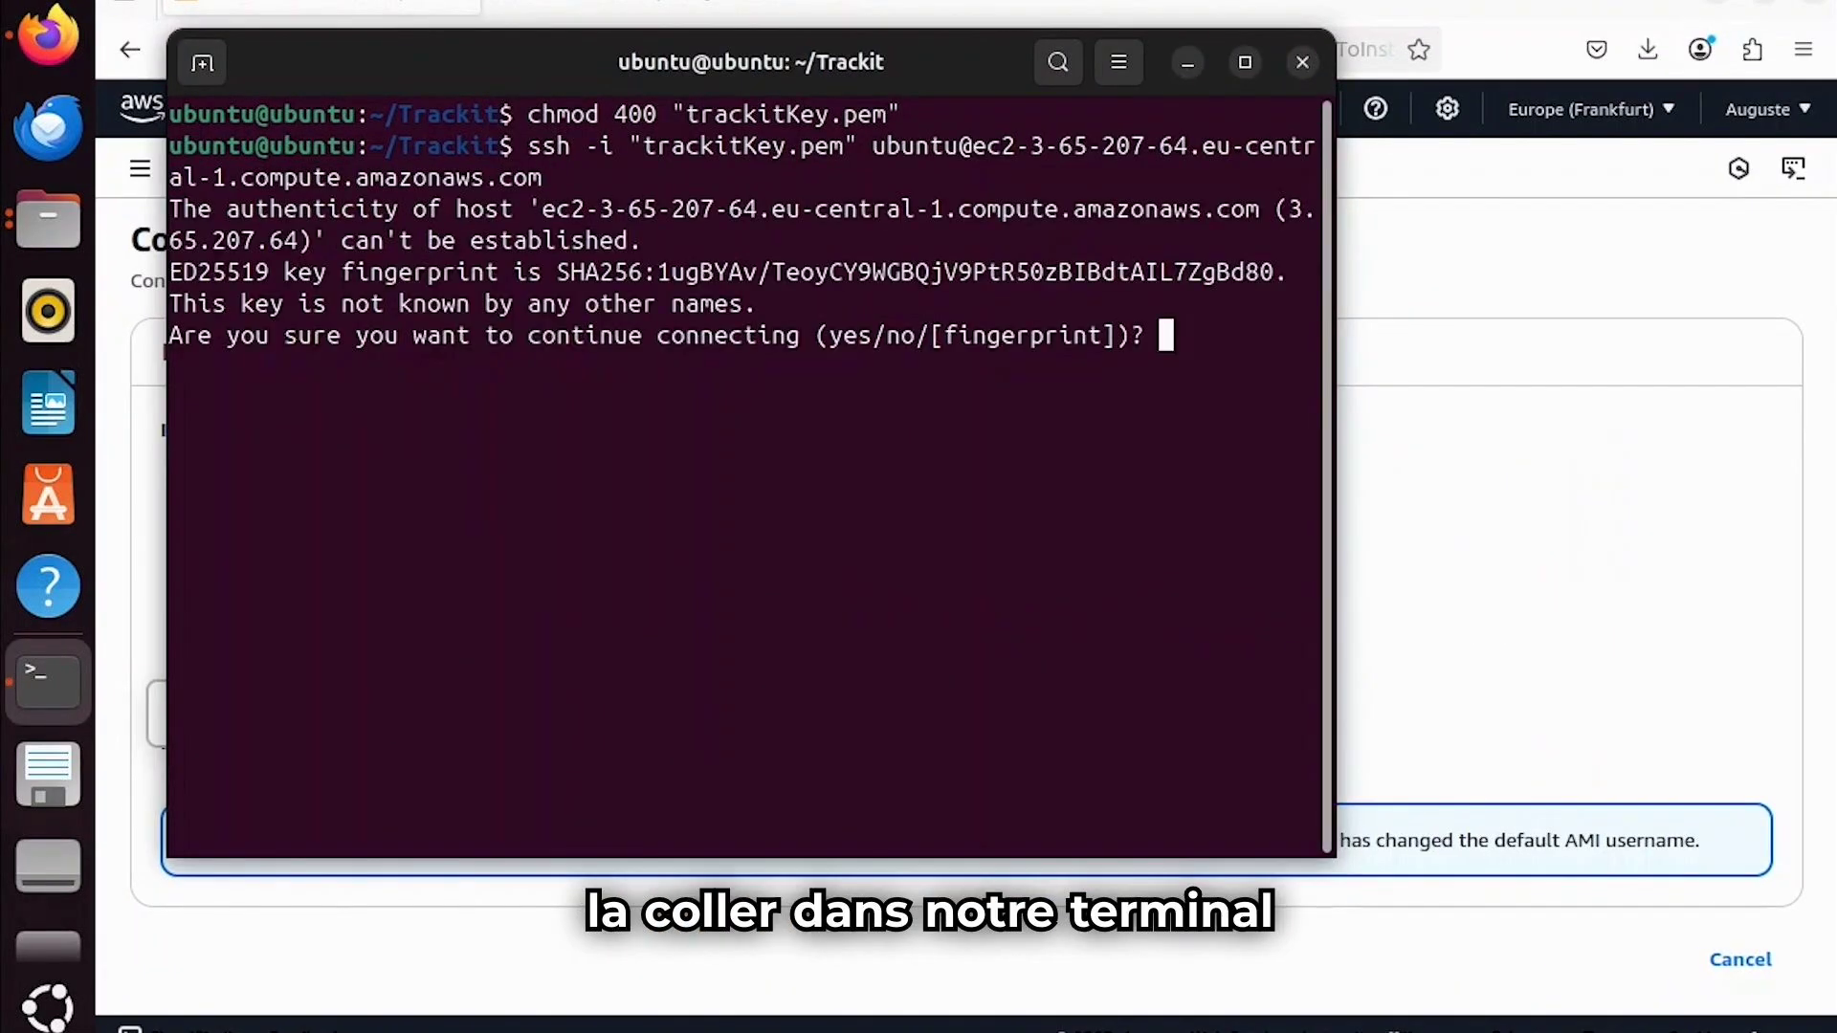
Accept the host key with yes, and update the instance's packages by running sudo apt update && sudo apt upgrade -y.
text(yes)
key(Return)
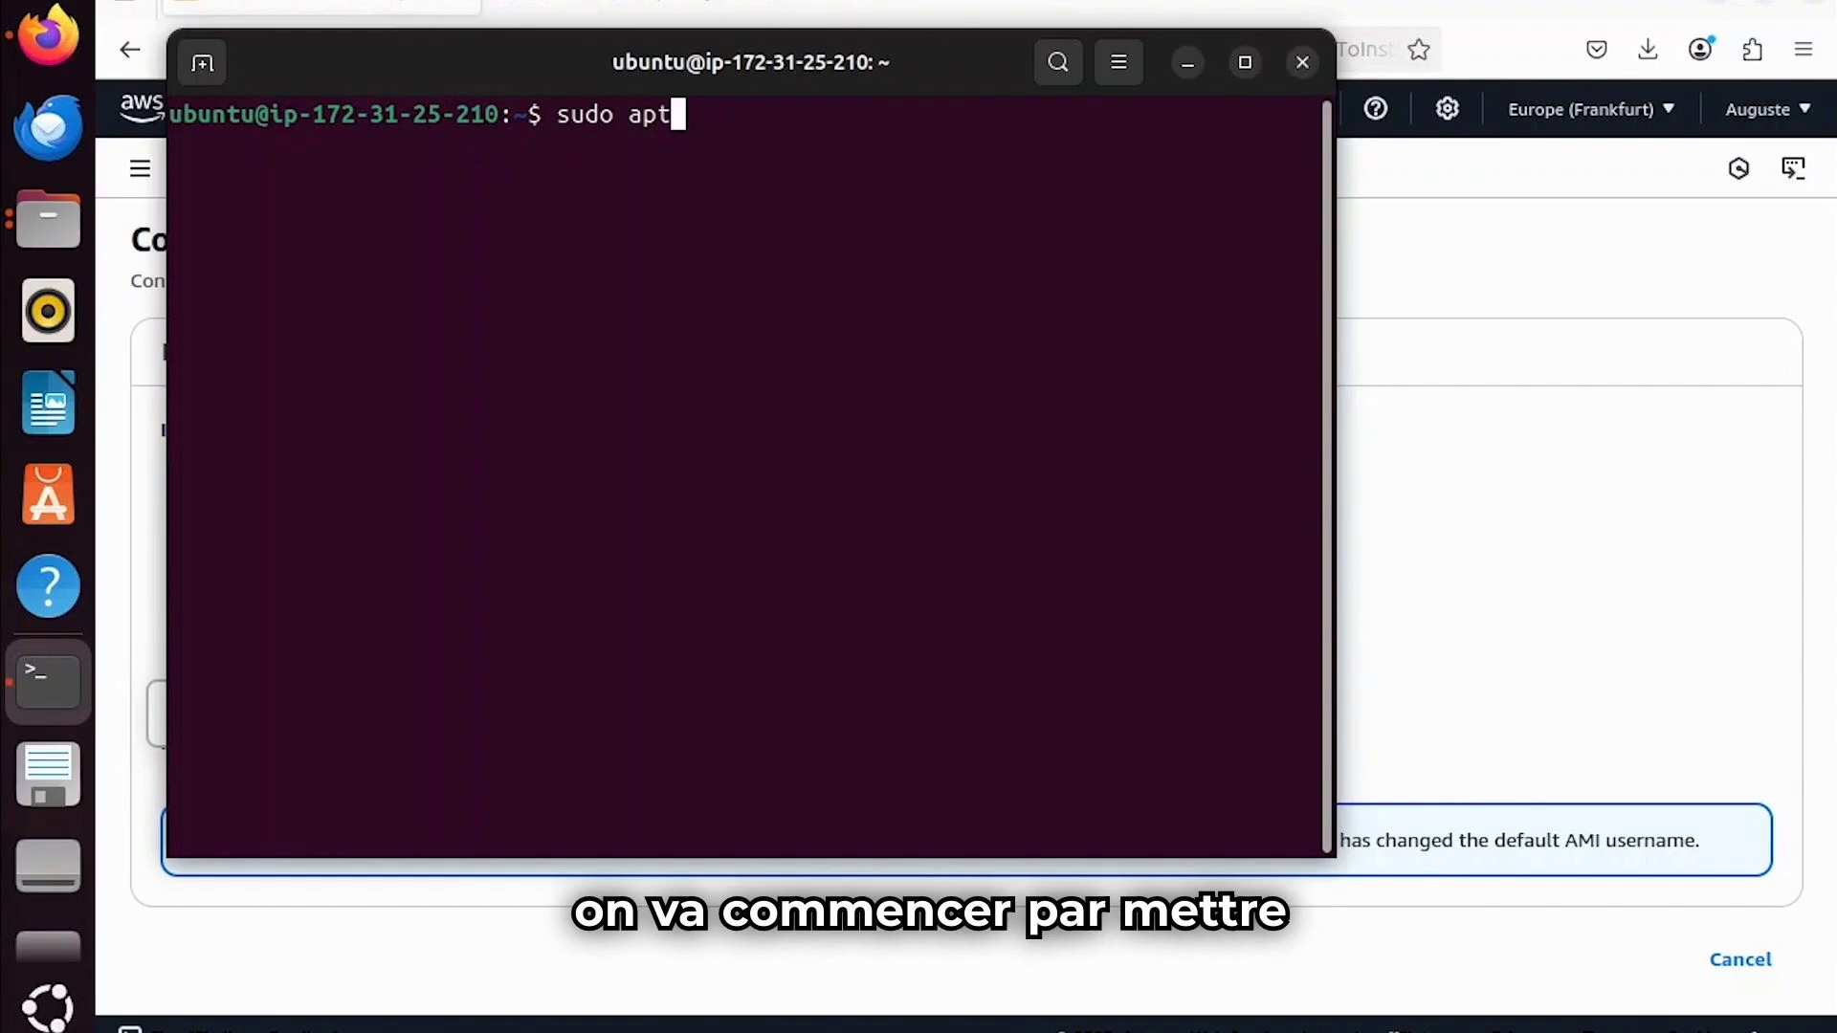
text(update 7& sudo apt upgrade )
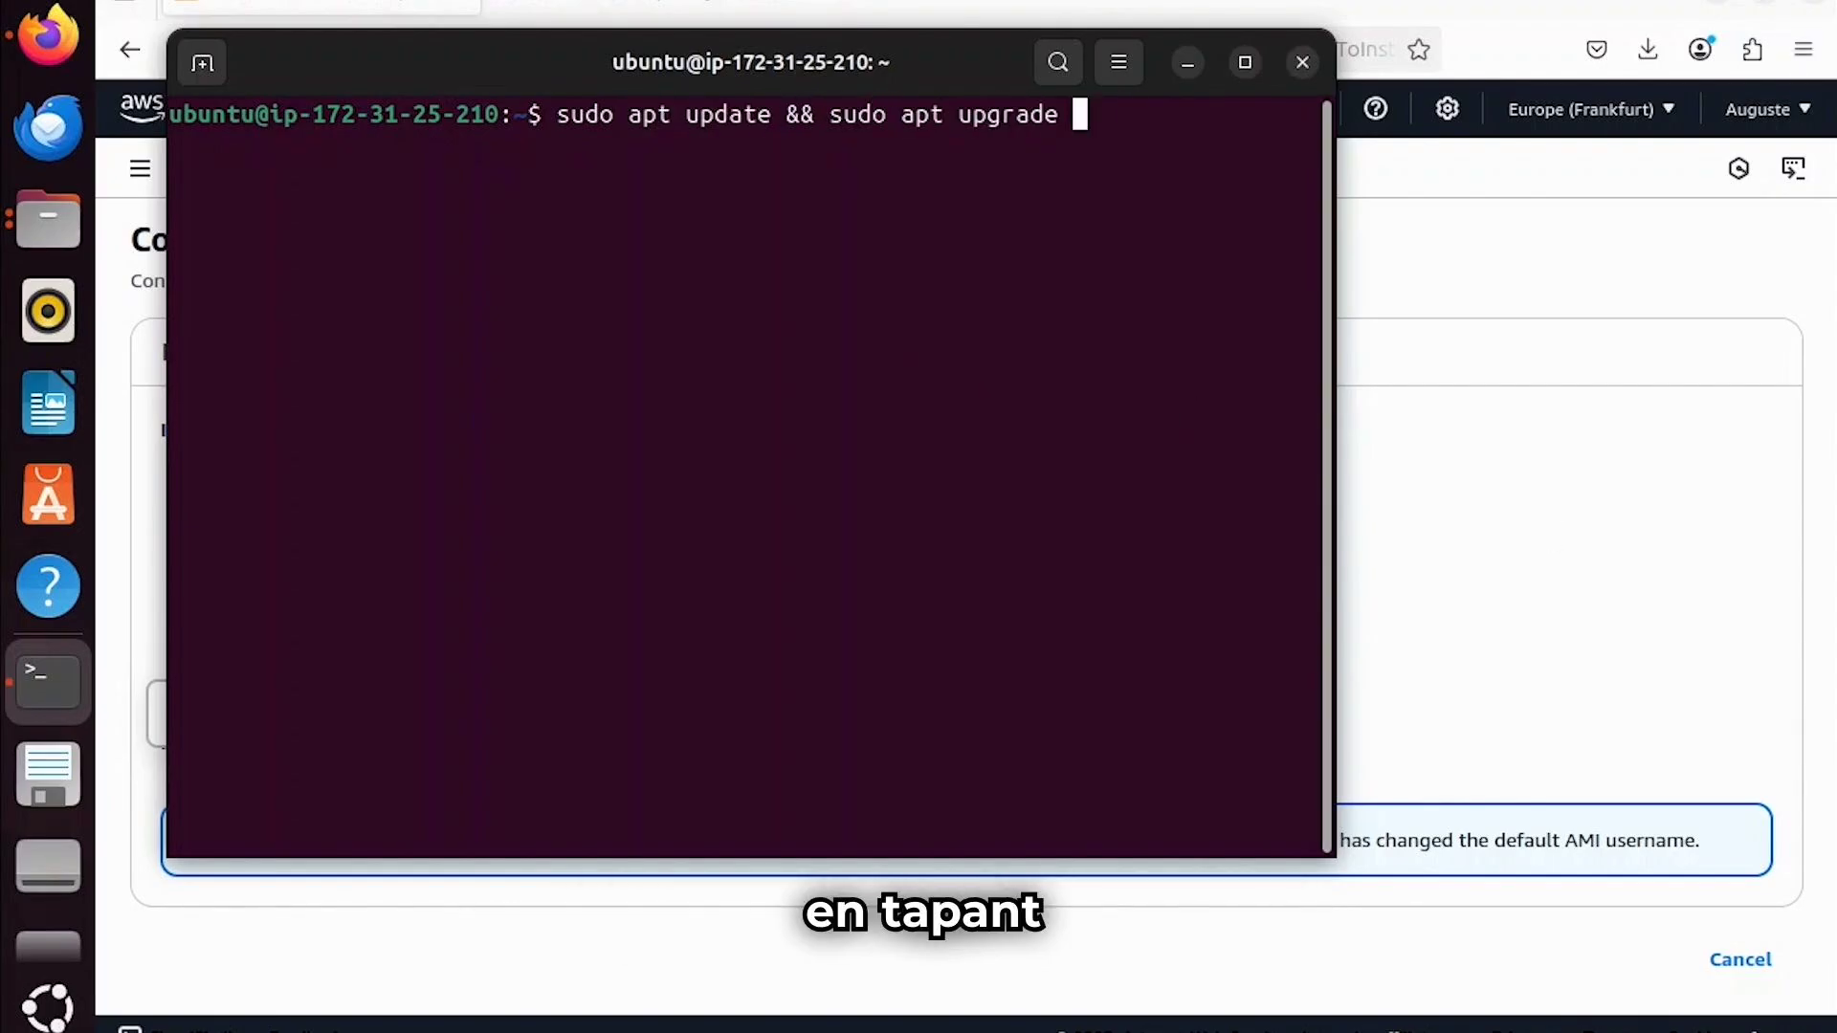
text(-y)
key(Return)
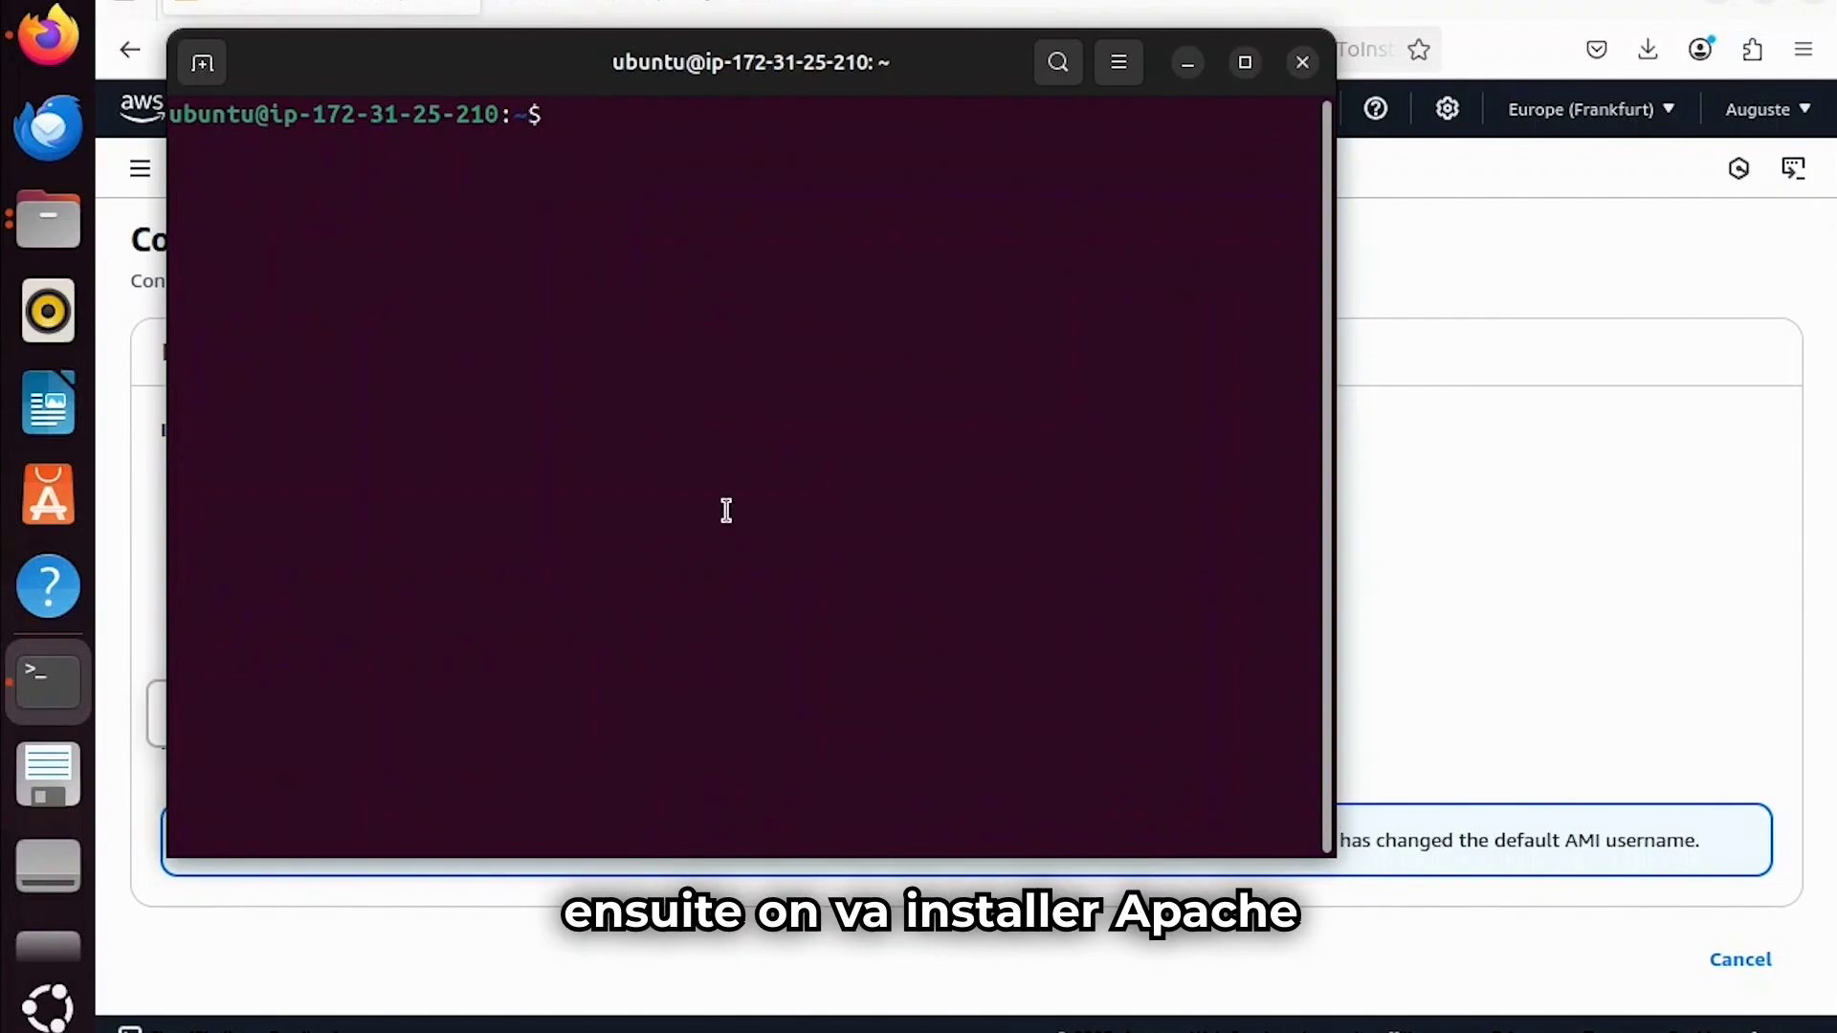
Install Apache with sudo apt install -y apache2 and start its service with sudo systemctl start apache2.
text(sudo apt install -y apache2)
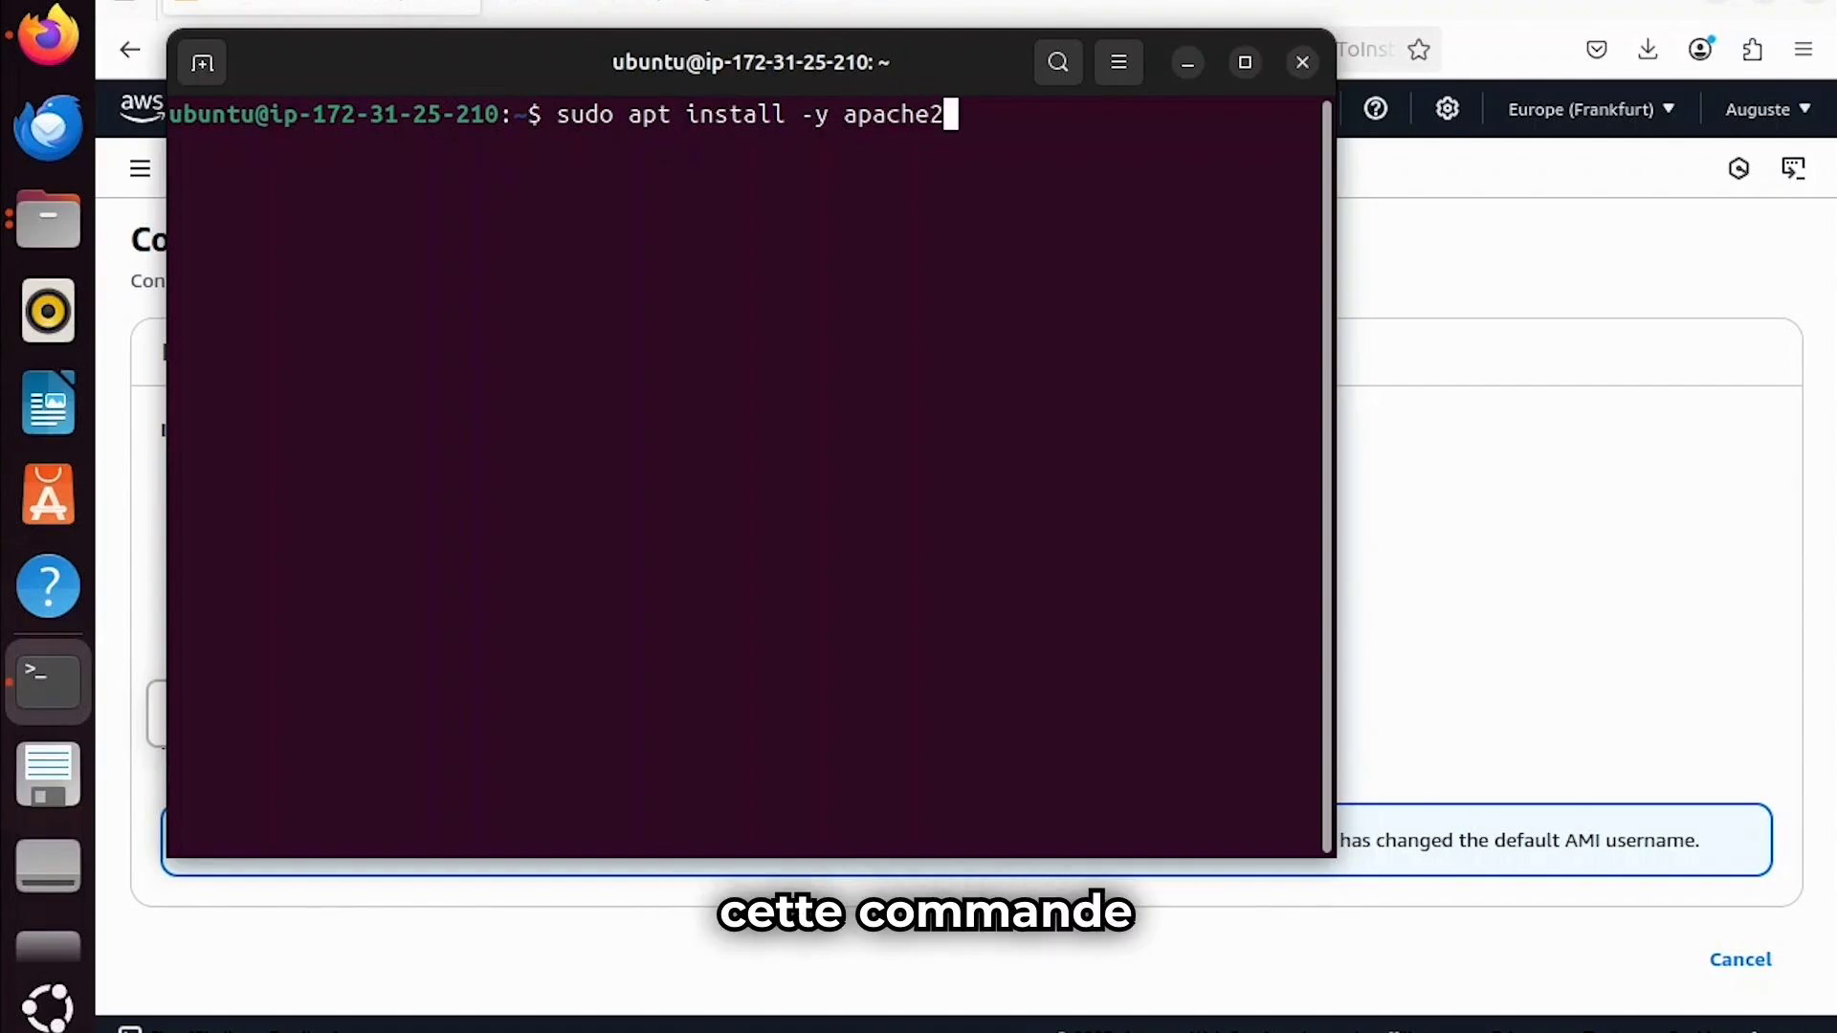
key(Return)
text(sudo systemctl s)
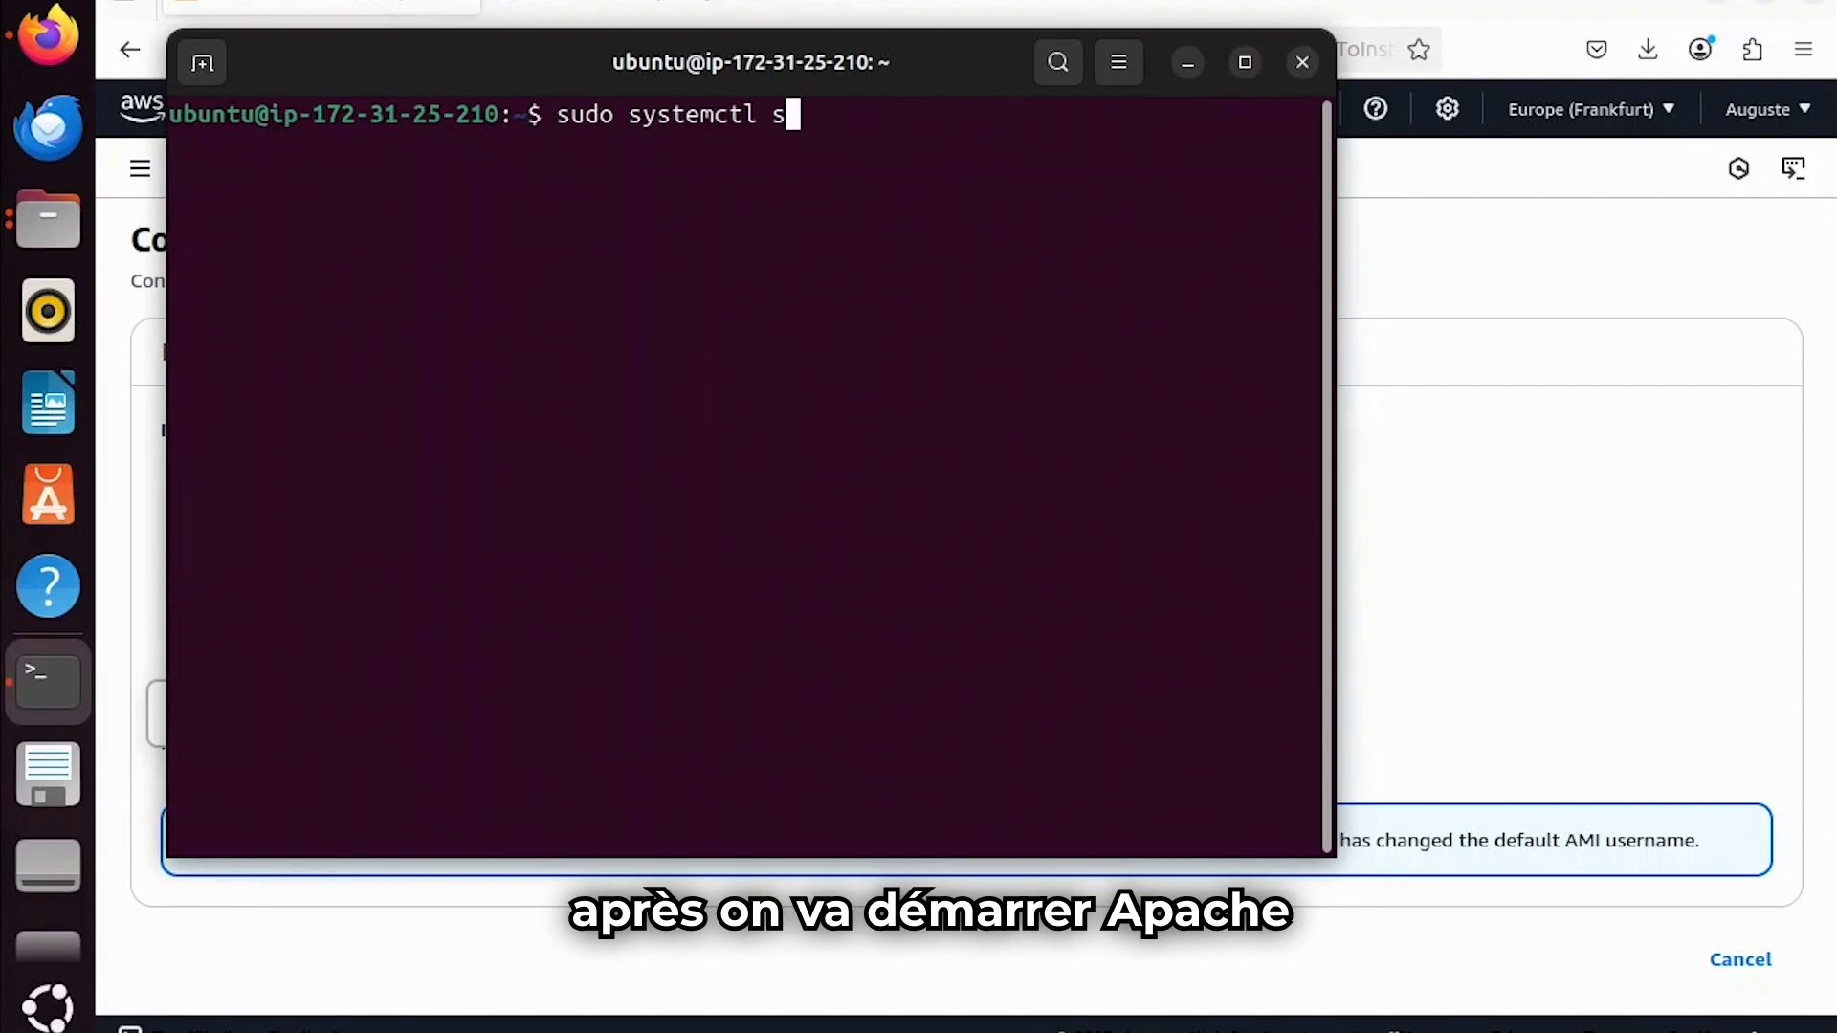
text(tart apache2)
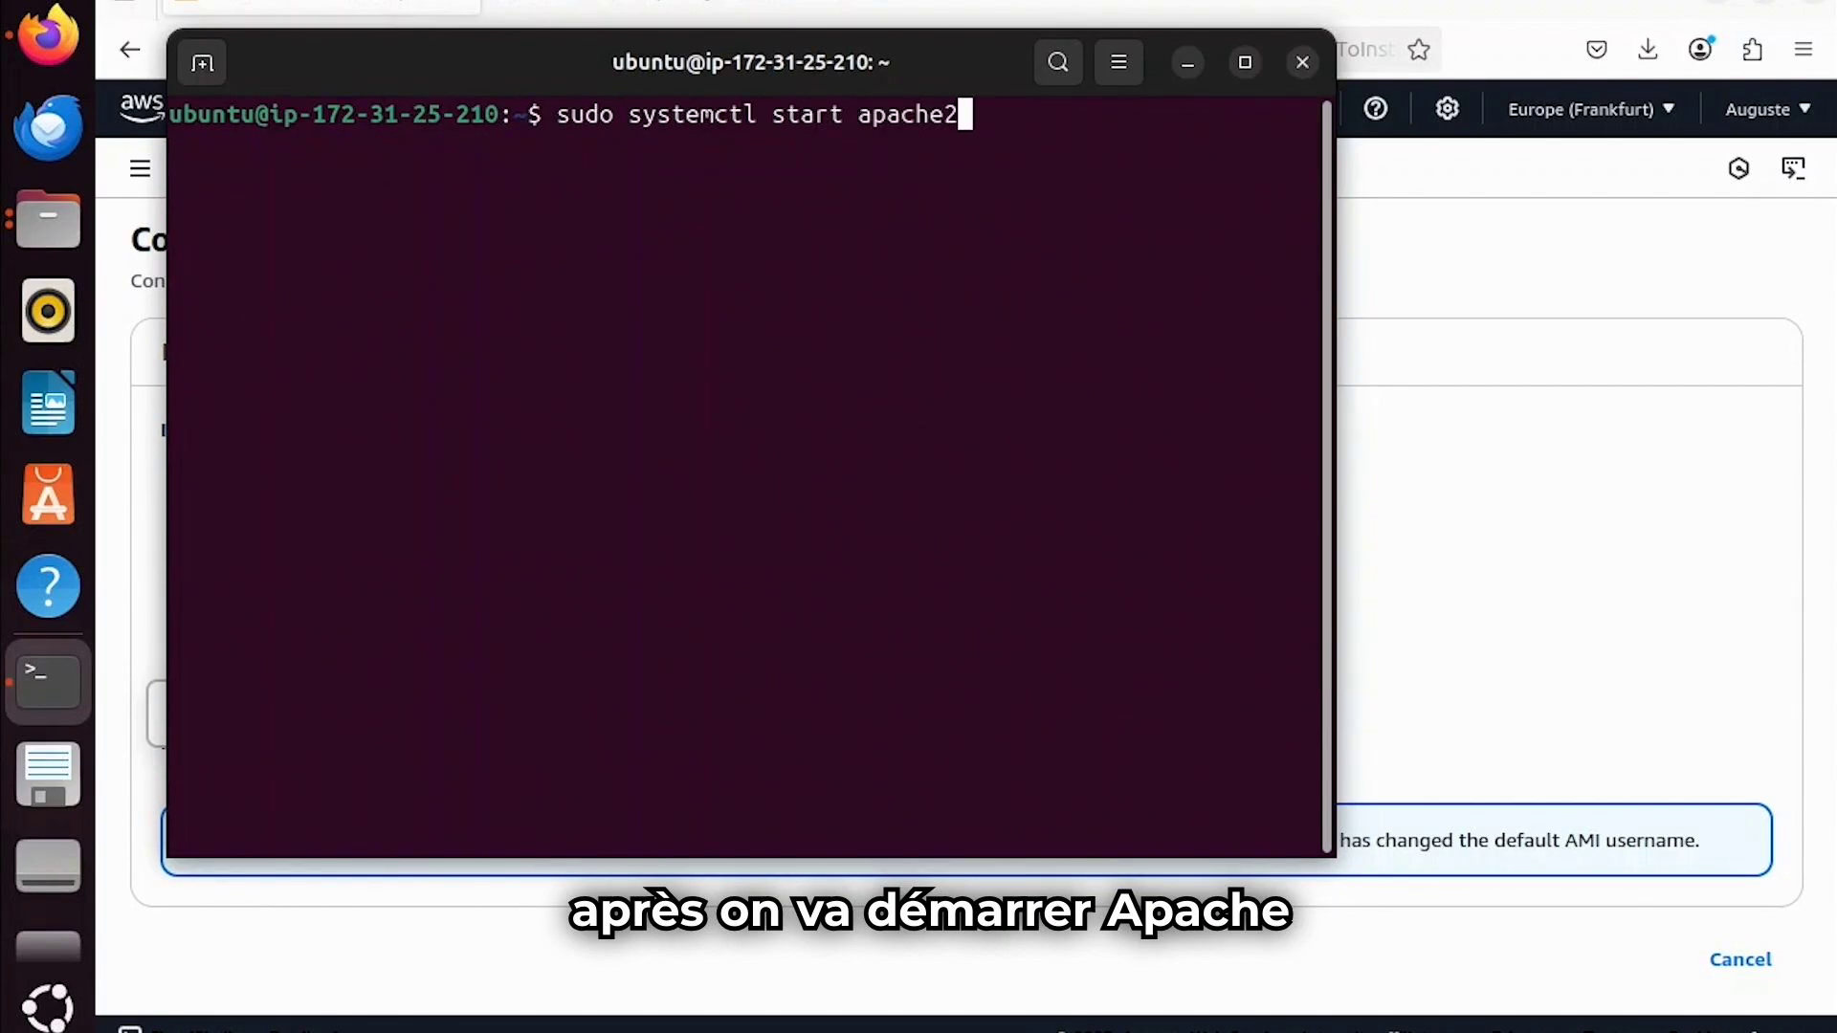
key(Return)
Enable Apache at boot by running sudo systemctl enable apache2.
text(sudo systemctl enable )
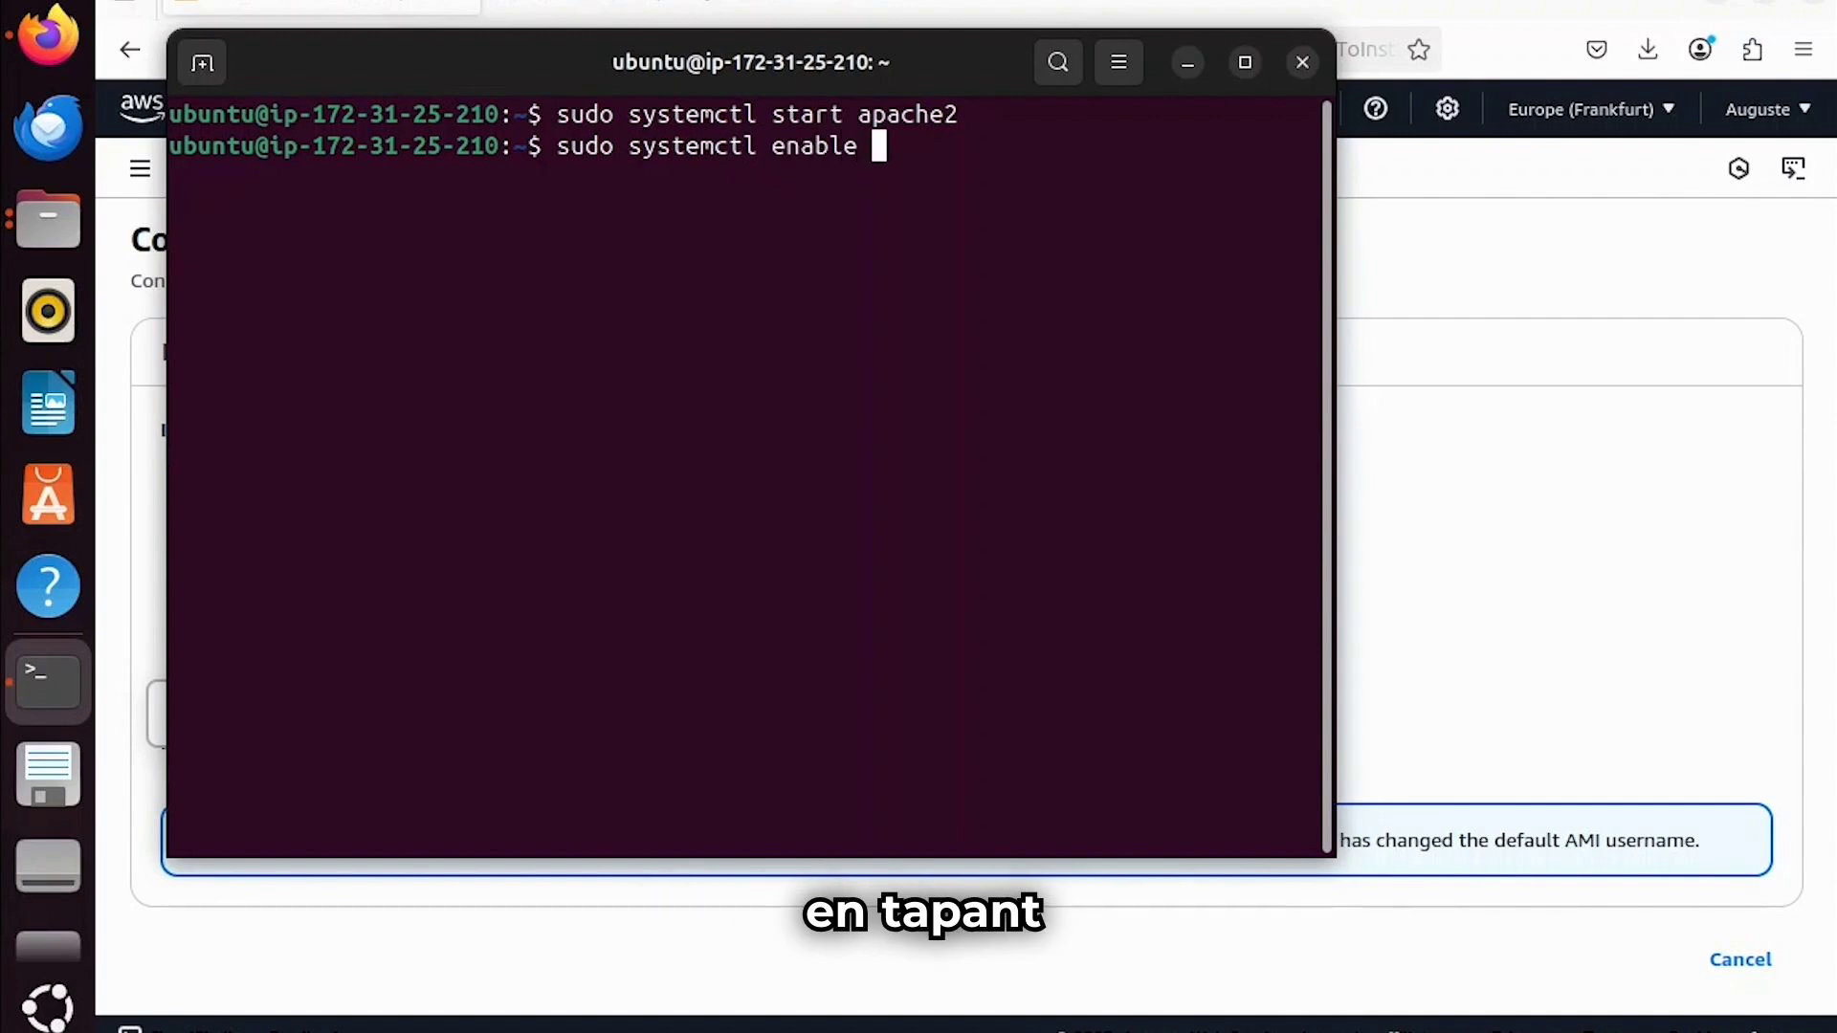
text(apache2)
key(Return)
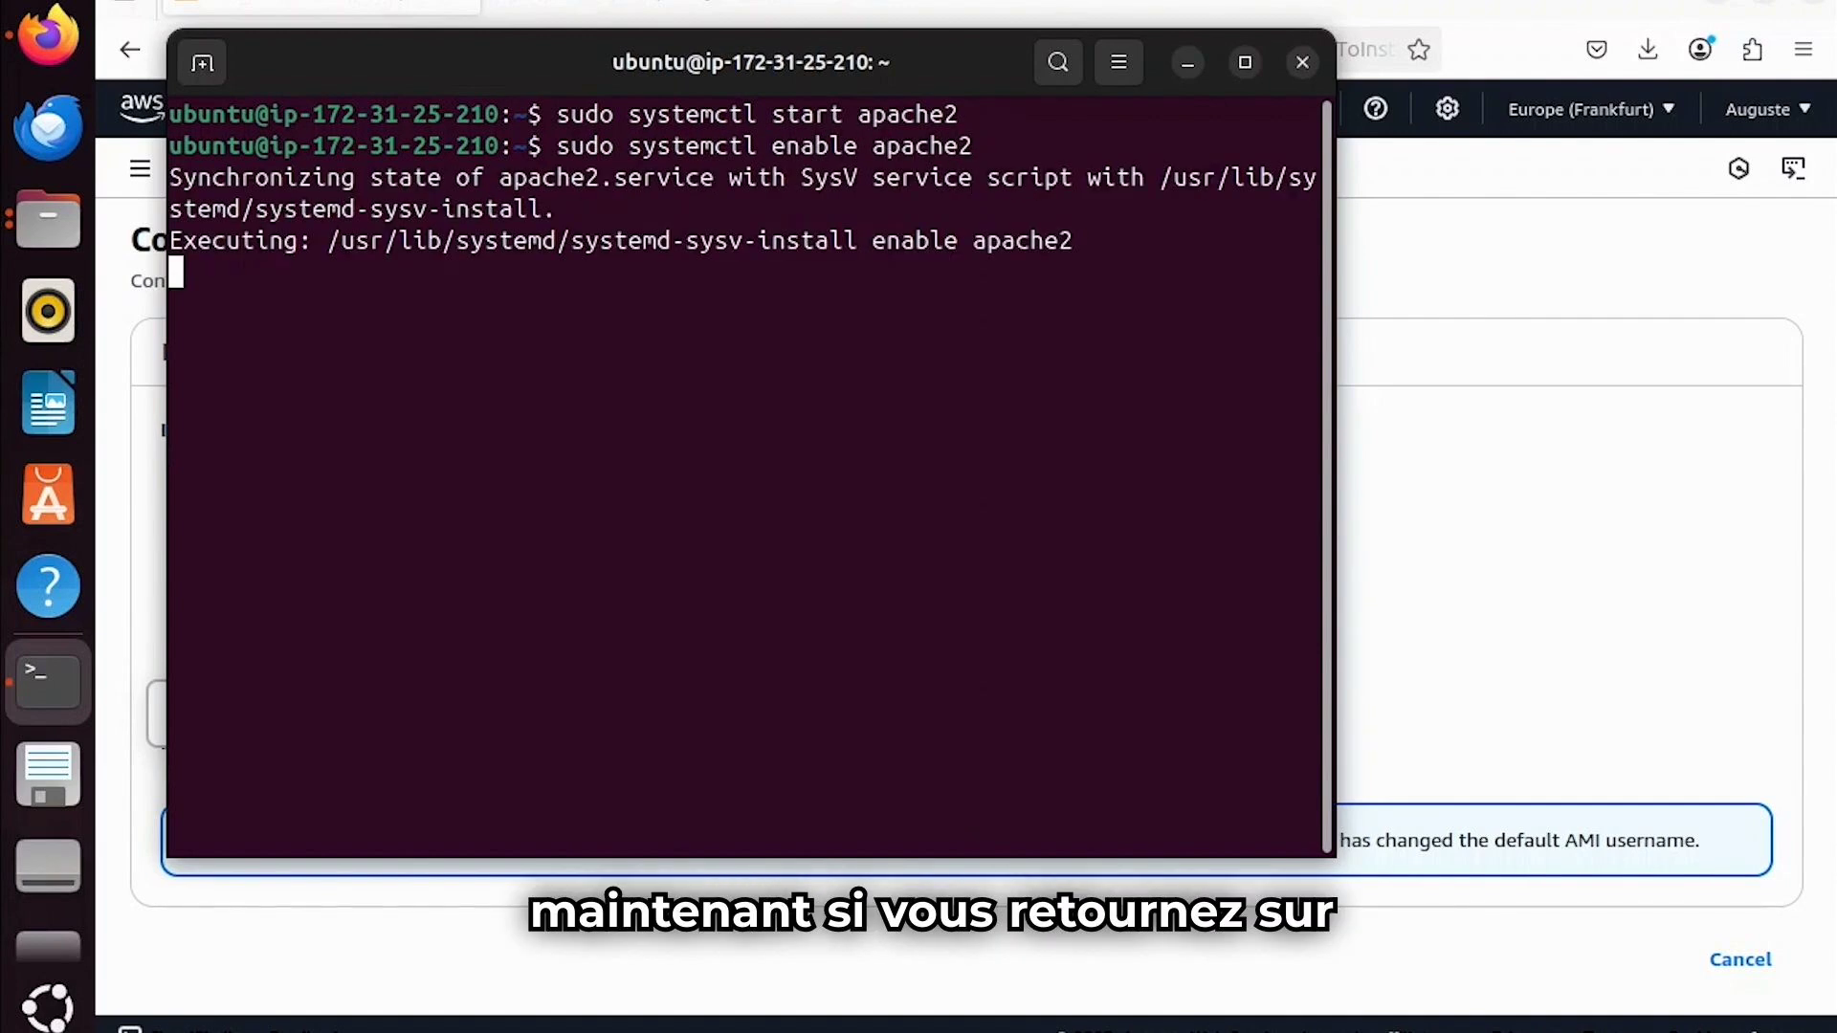
Switch to Firefox, open the trackit-ec2-tuto instance's summary, and copy its public IPv4 DNS.
key(alt+Tab)
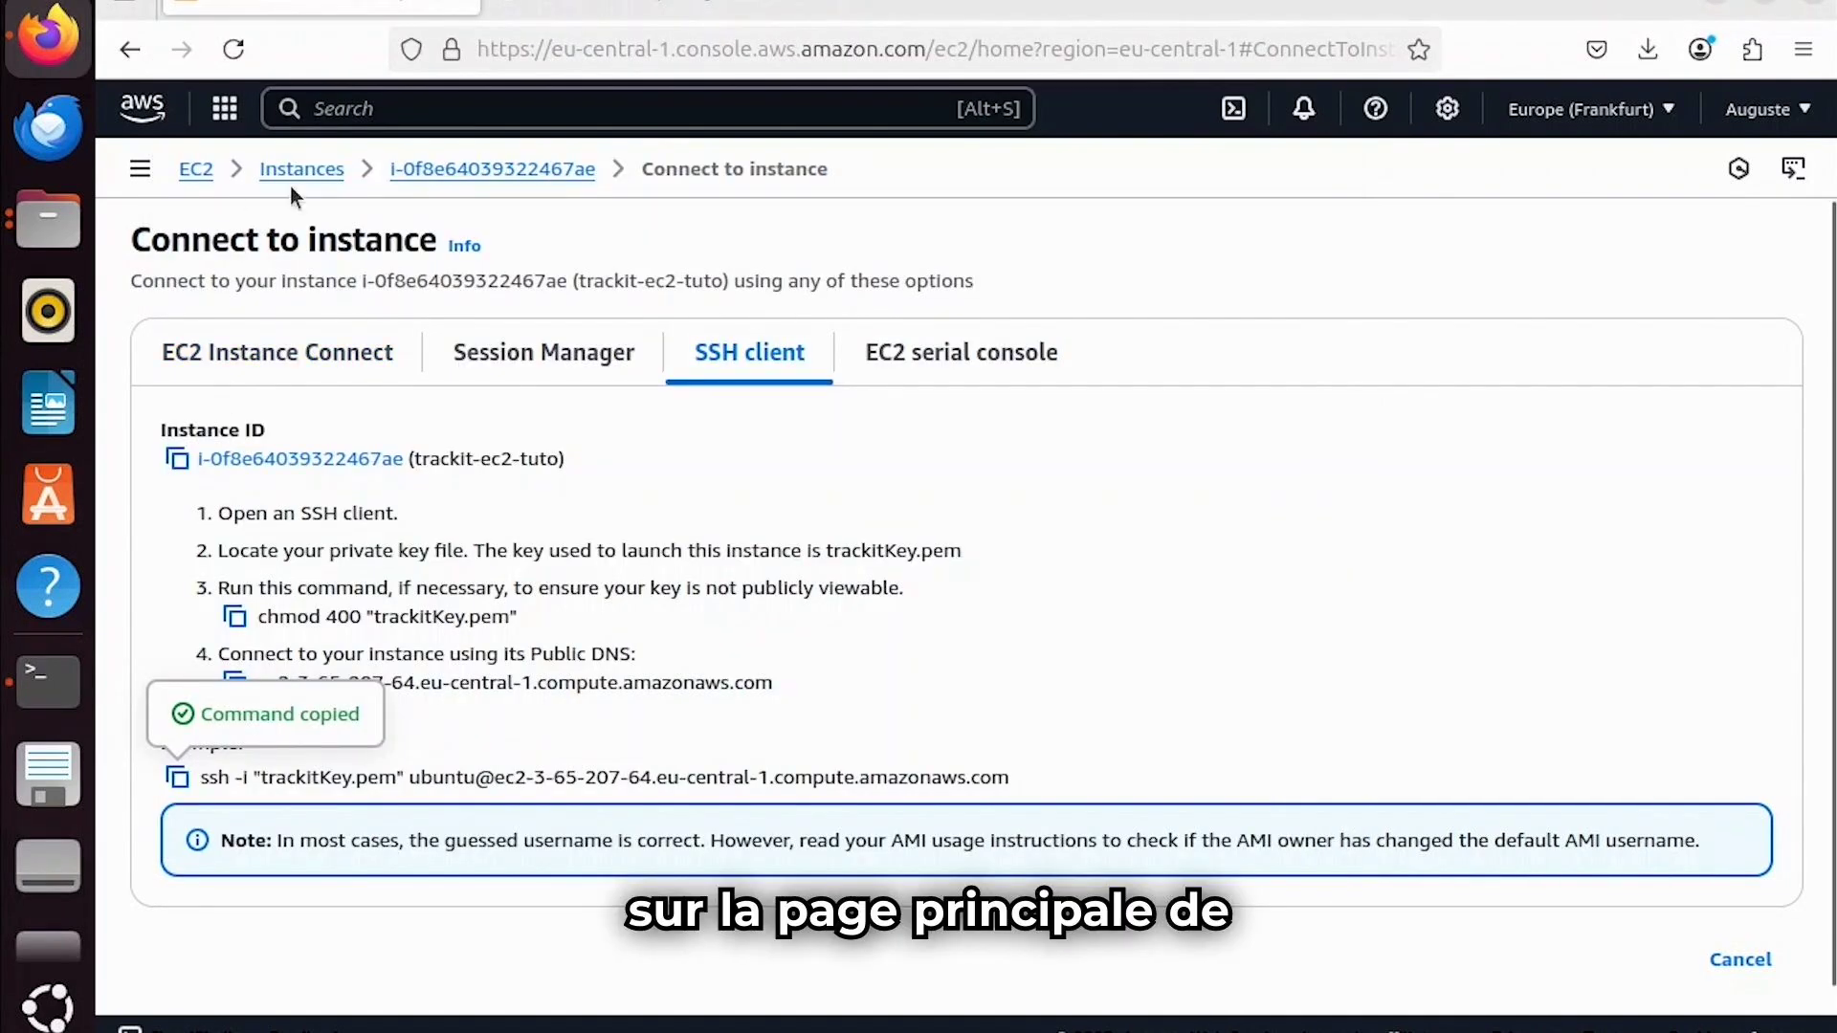
click(480, 166)
drag(1370, 502, 1521, 501)
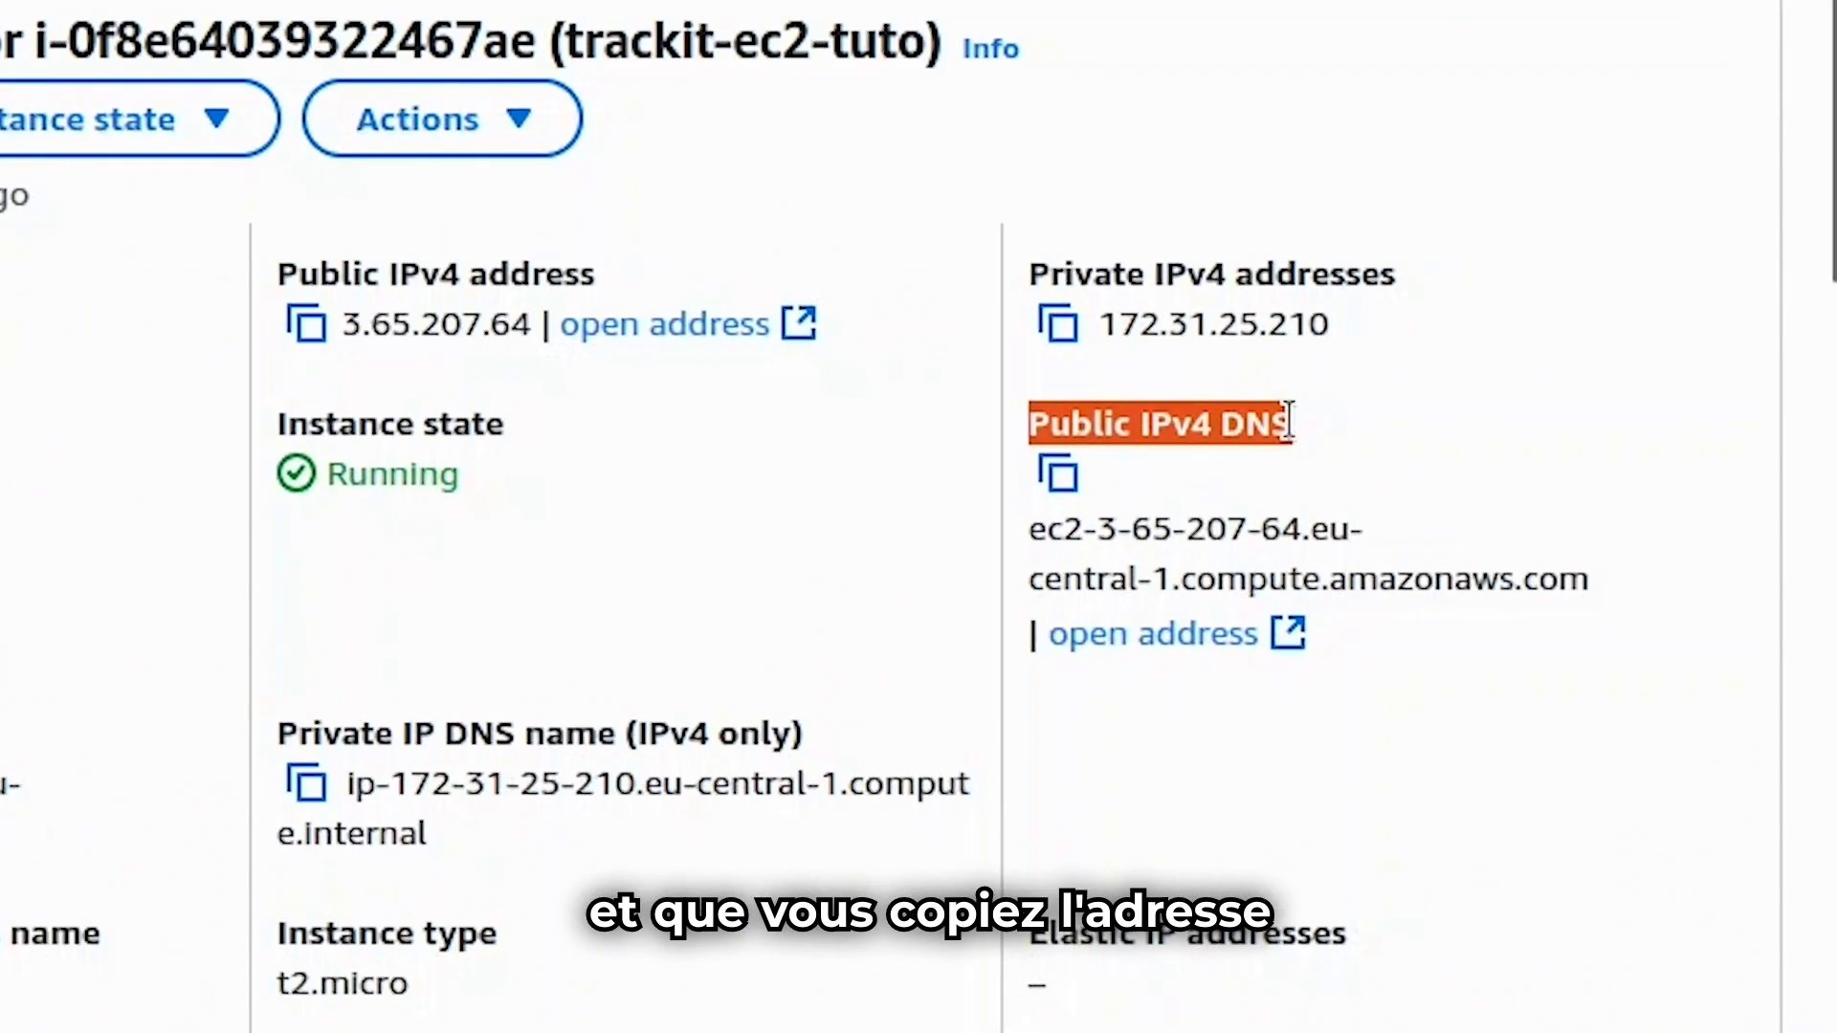
click(1404, 554)
click(1066, 490)
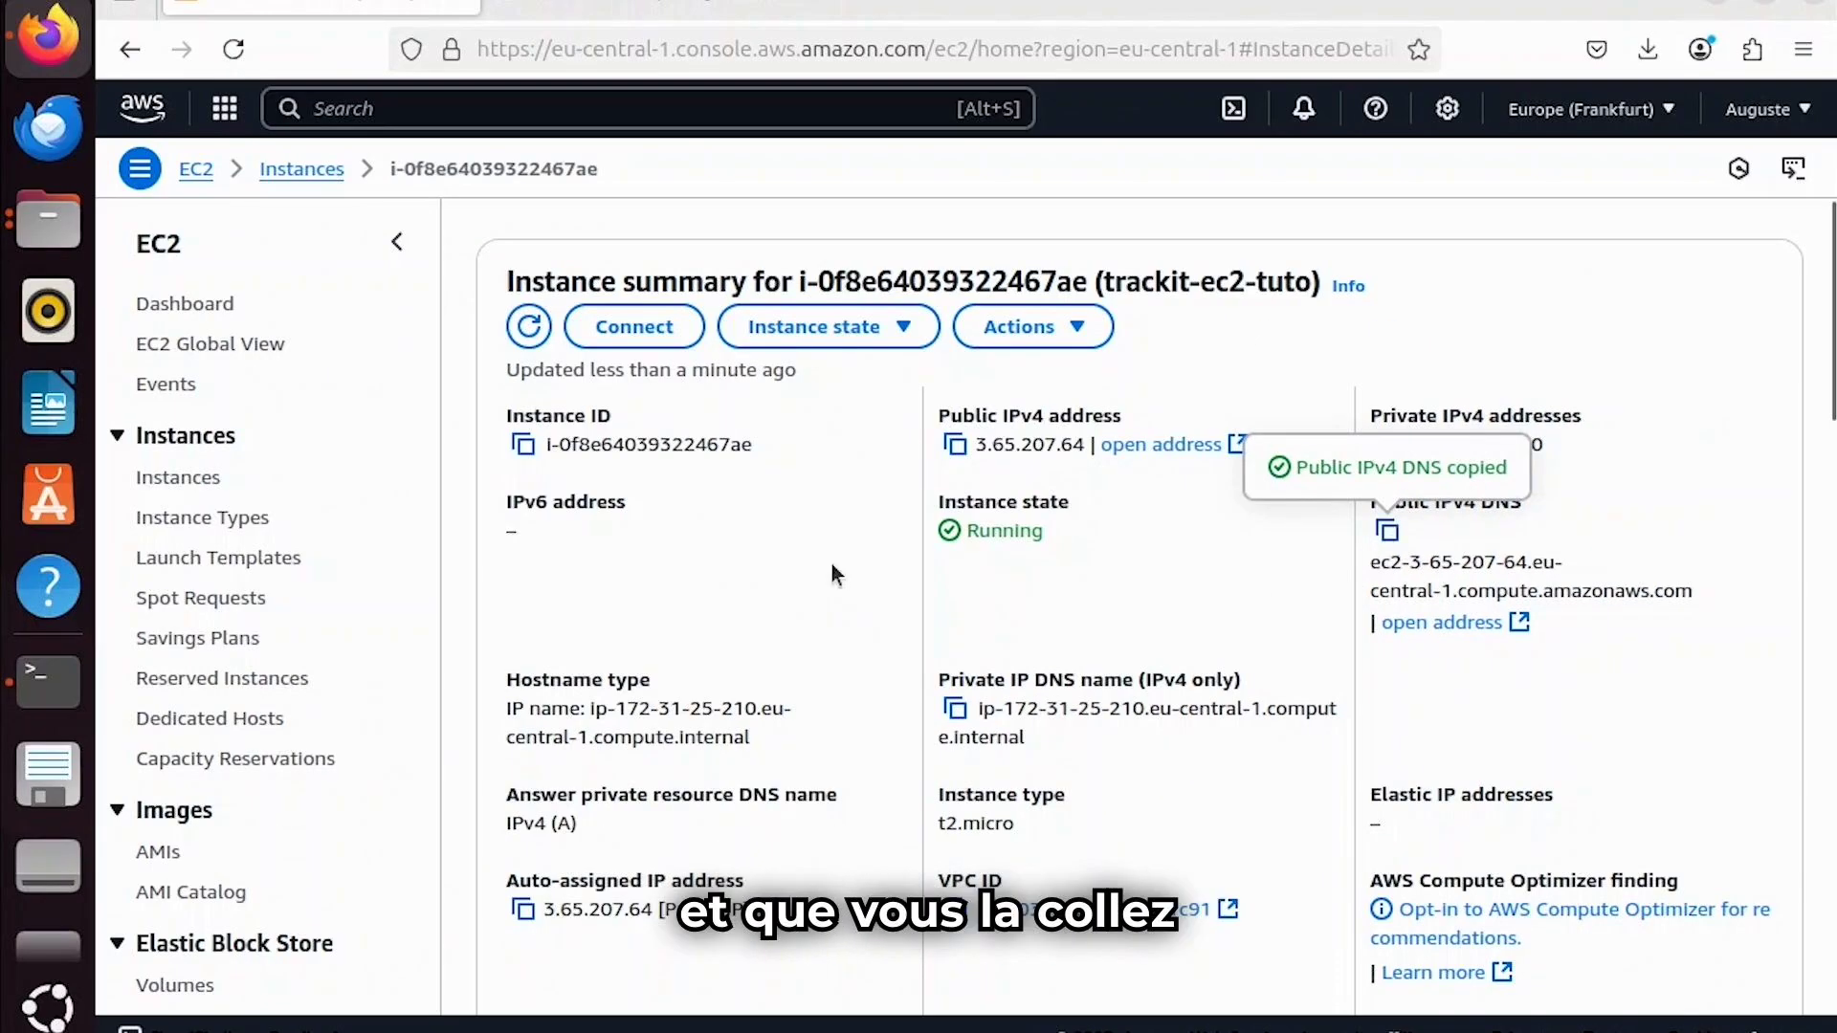
Open the copied public DNS address in a new browser tab.
key(ctrl+t)
key(ctrl+v)
key(Return)
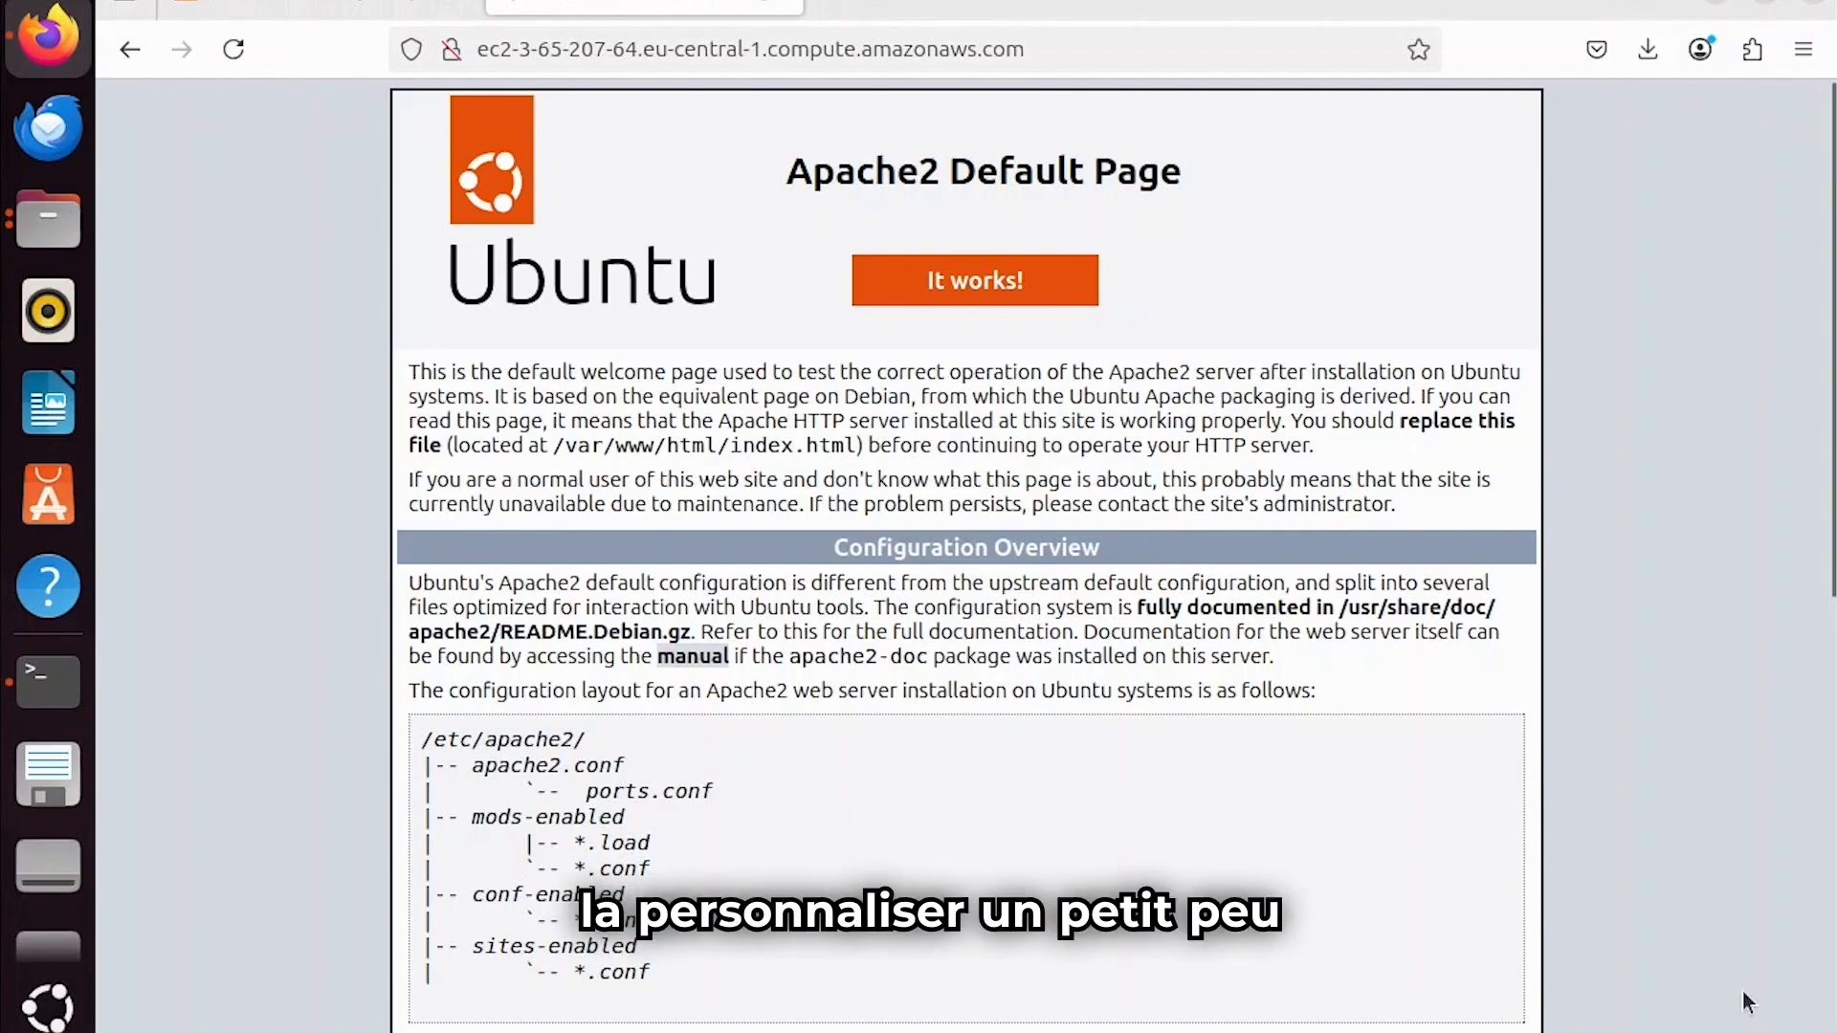
Return to the terminal, clear it, and list the web root's files with ls /var/www/html.
key(super)
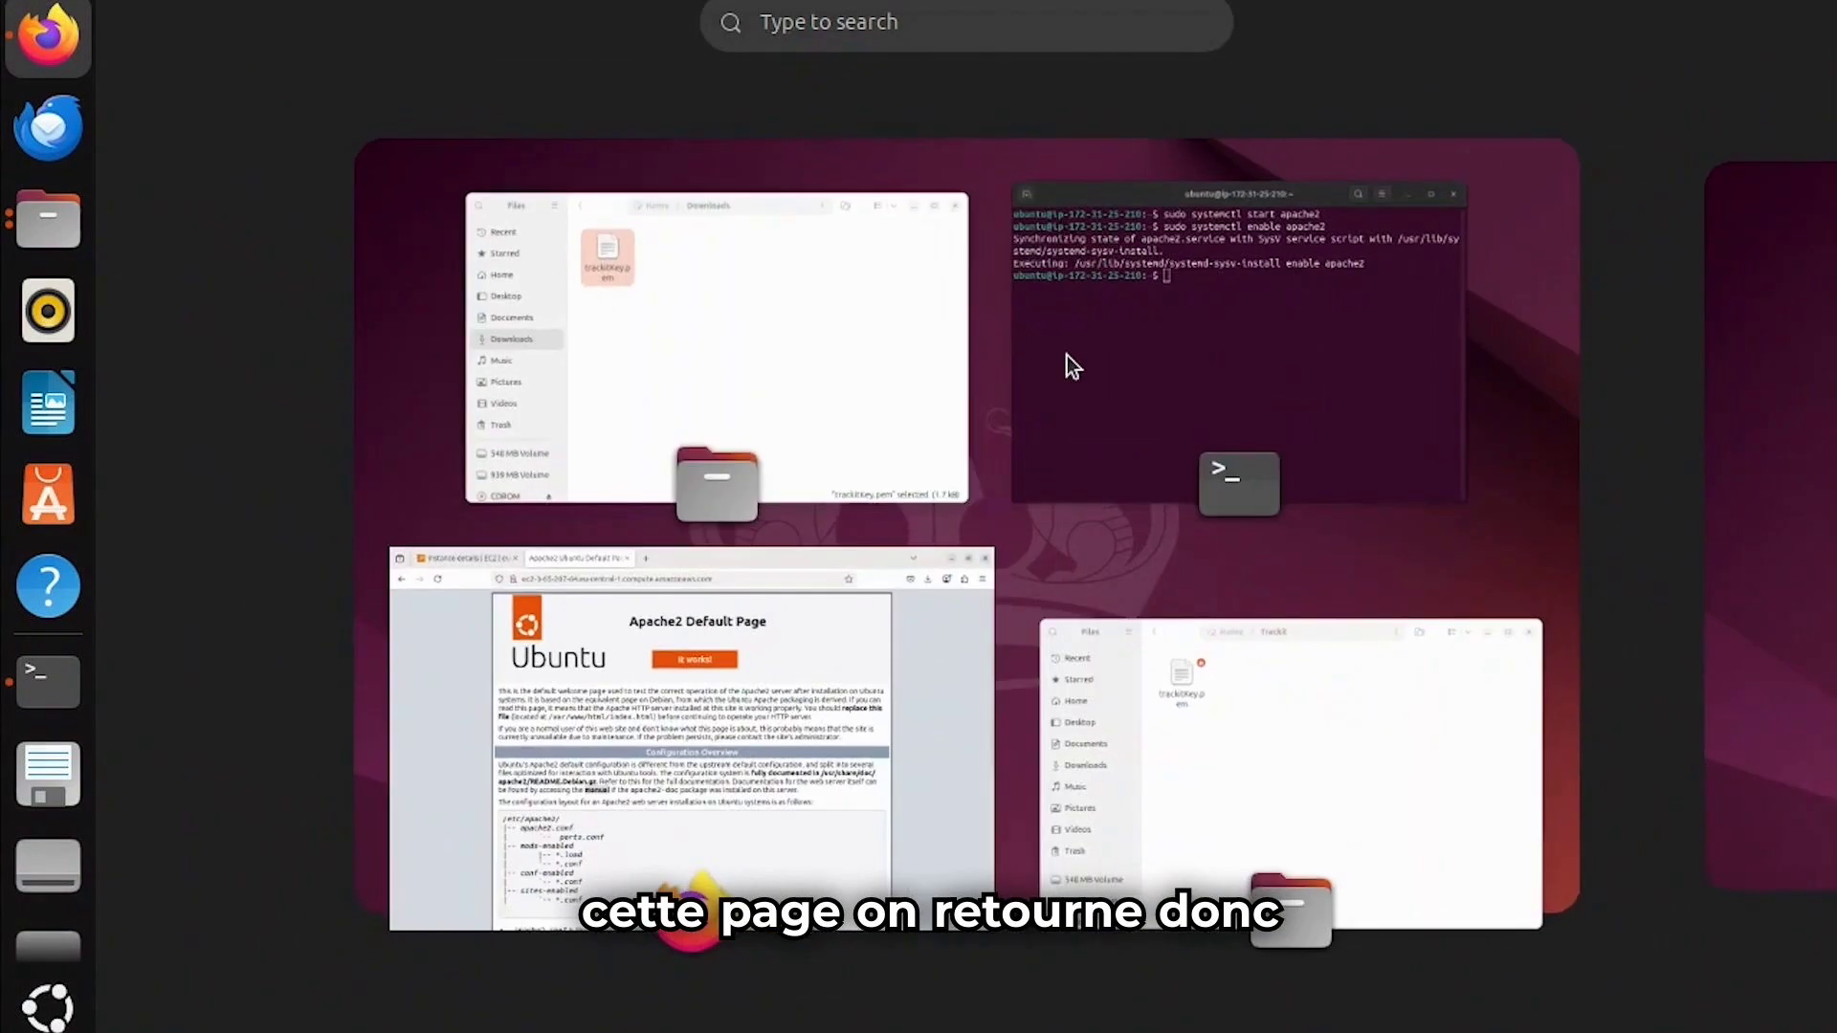
click(1066, 360)
text(clear)
key(Return)
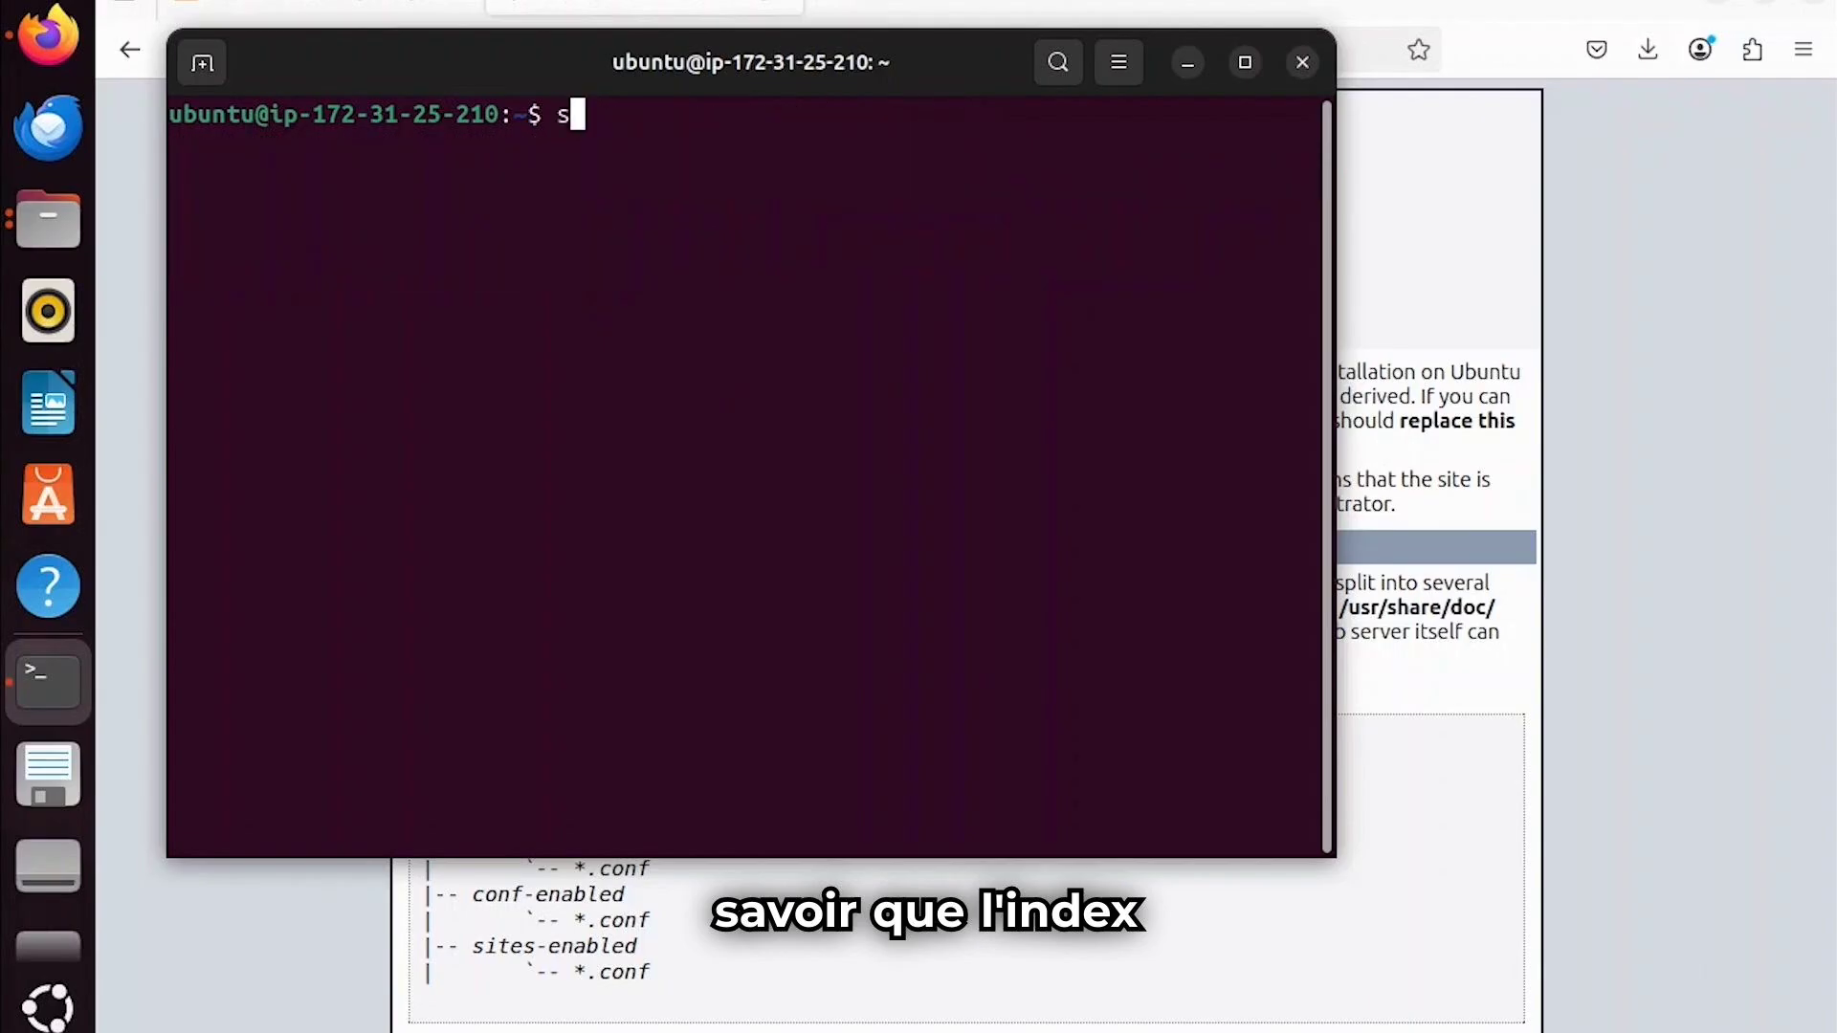
text(ls >)
text(var/)
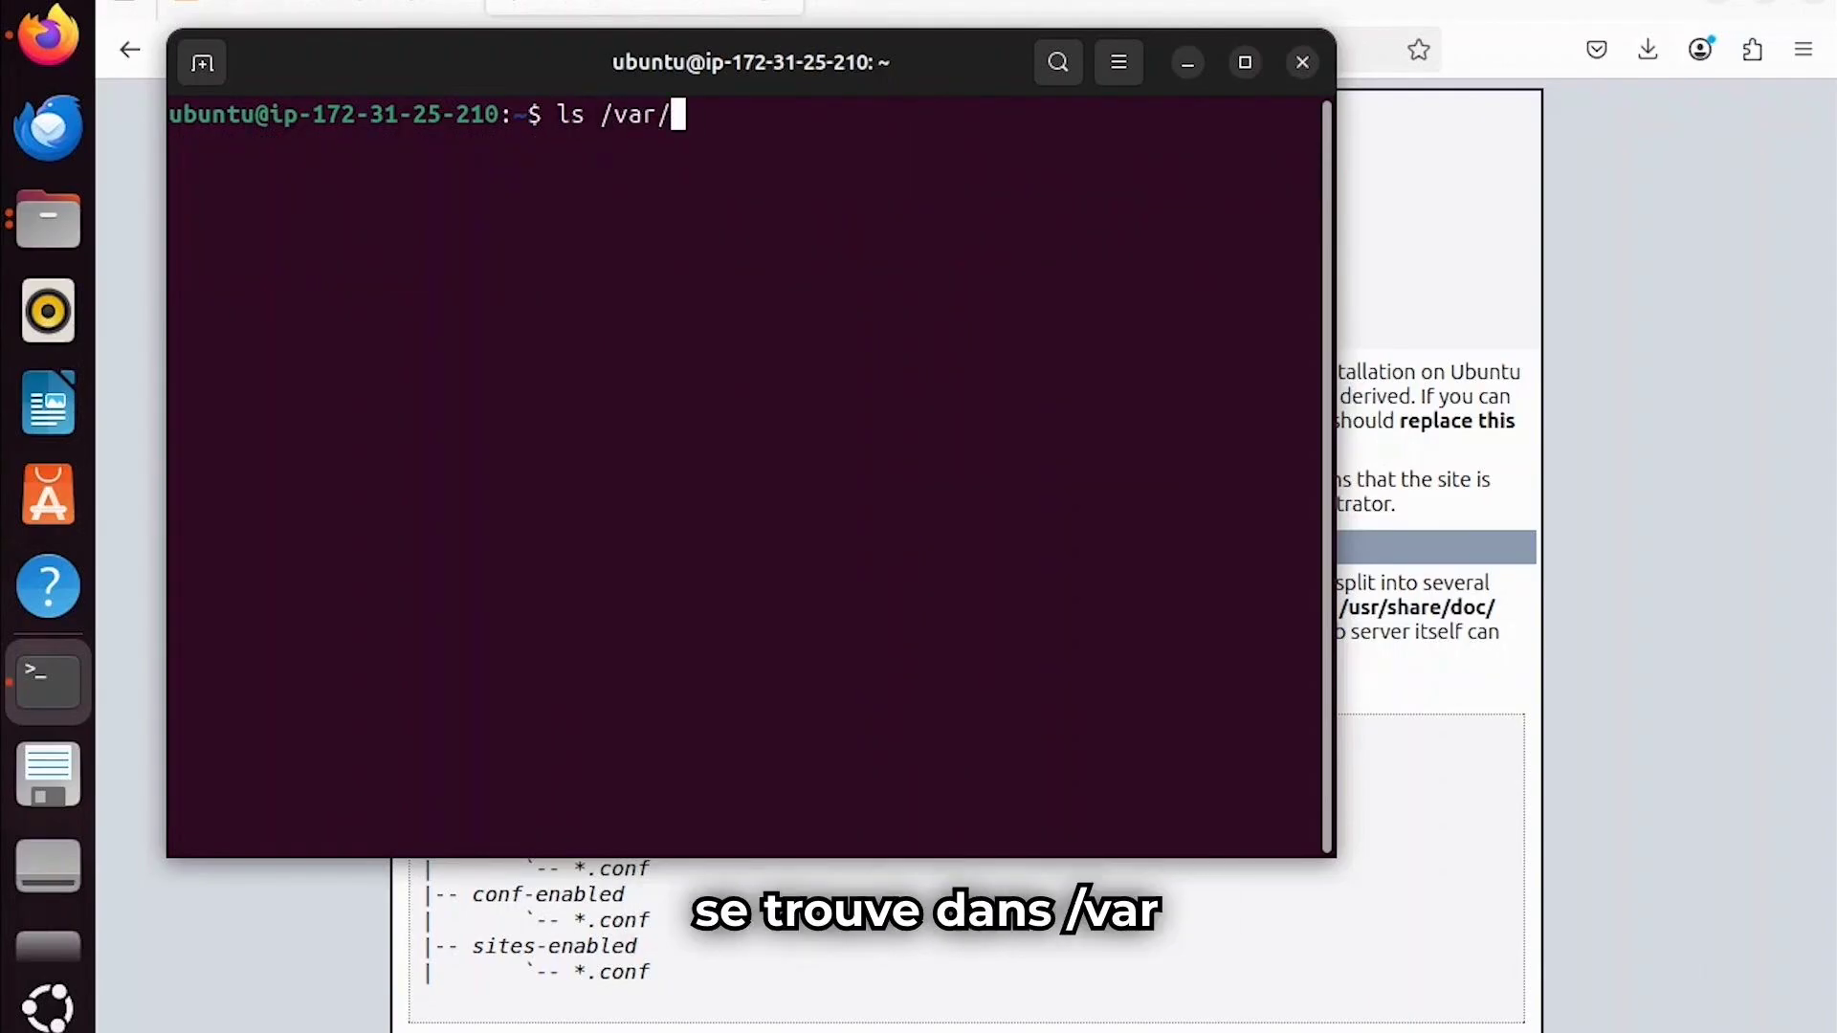
text(www/ht;l)
key(BackSpace)
key(BackSpace)
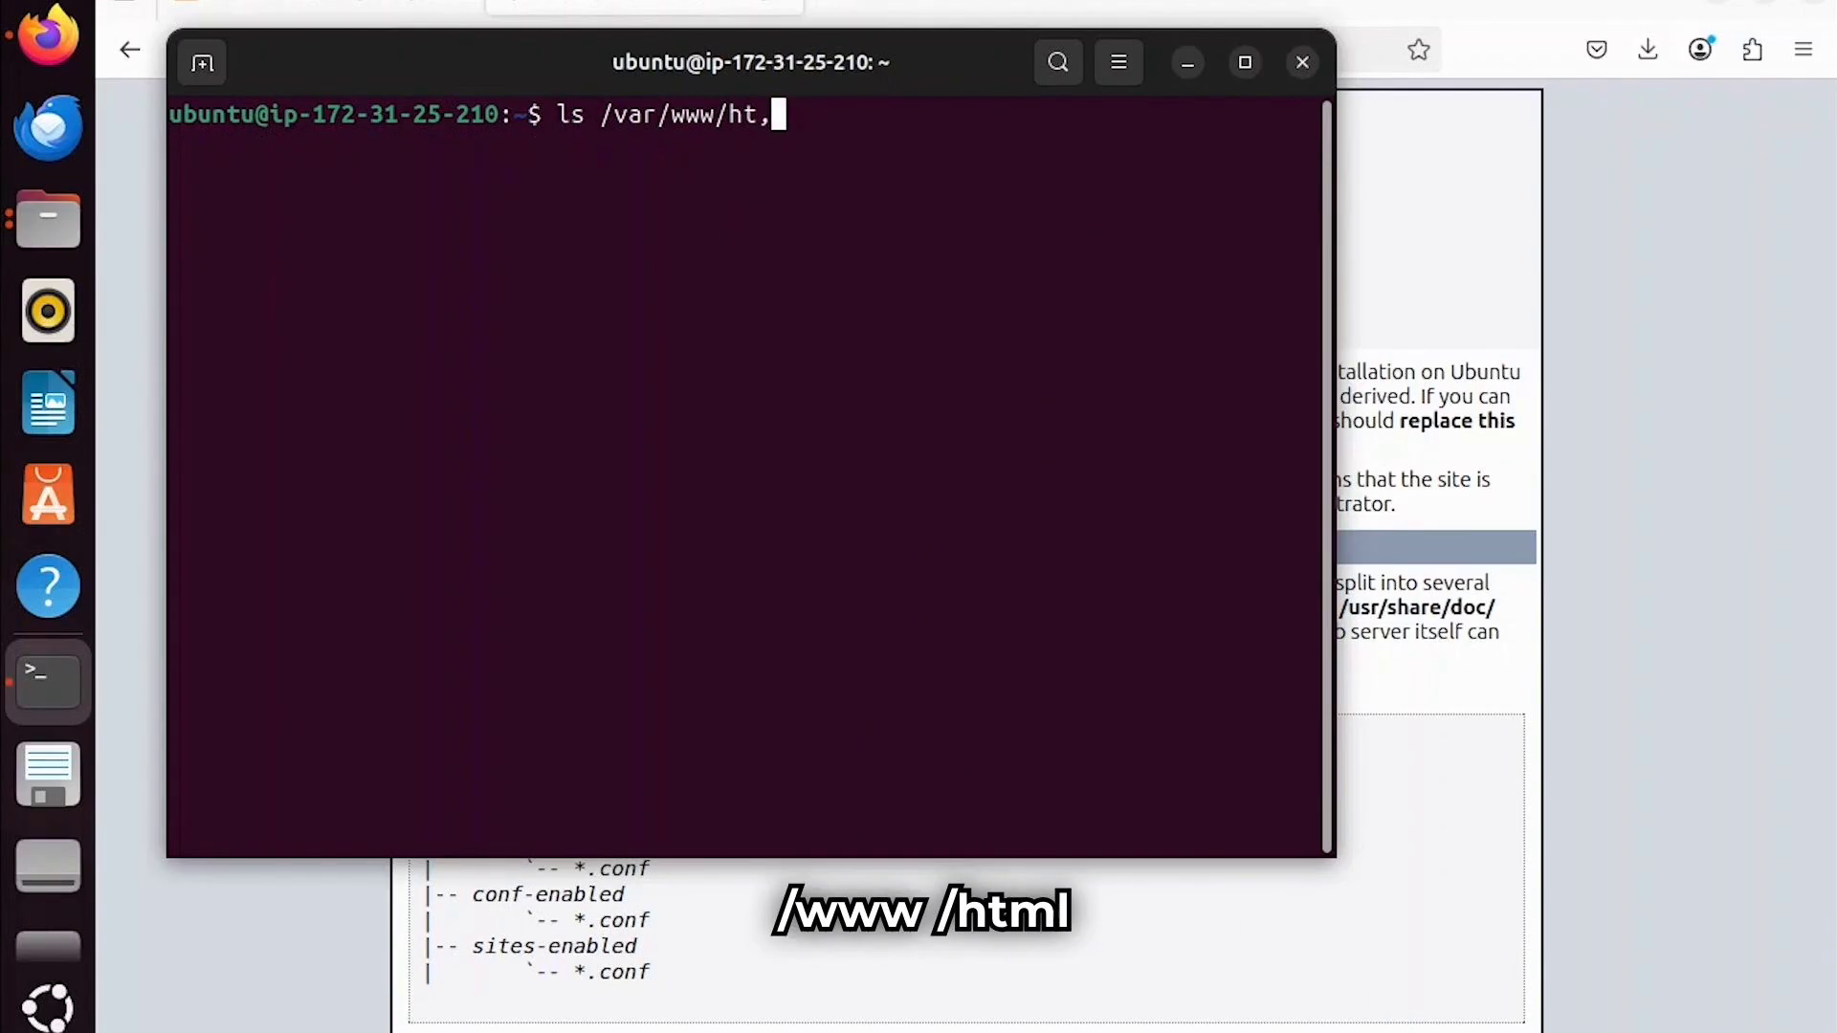
text(ml)
key(Return)
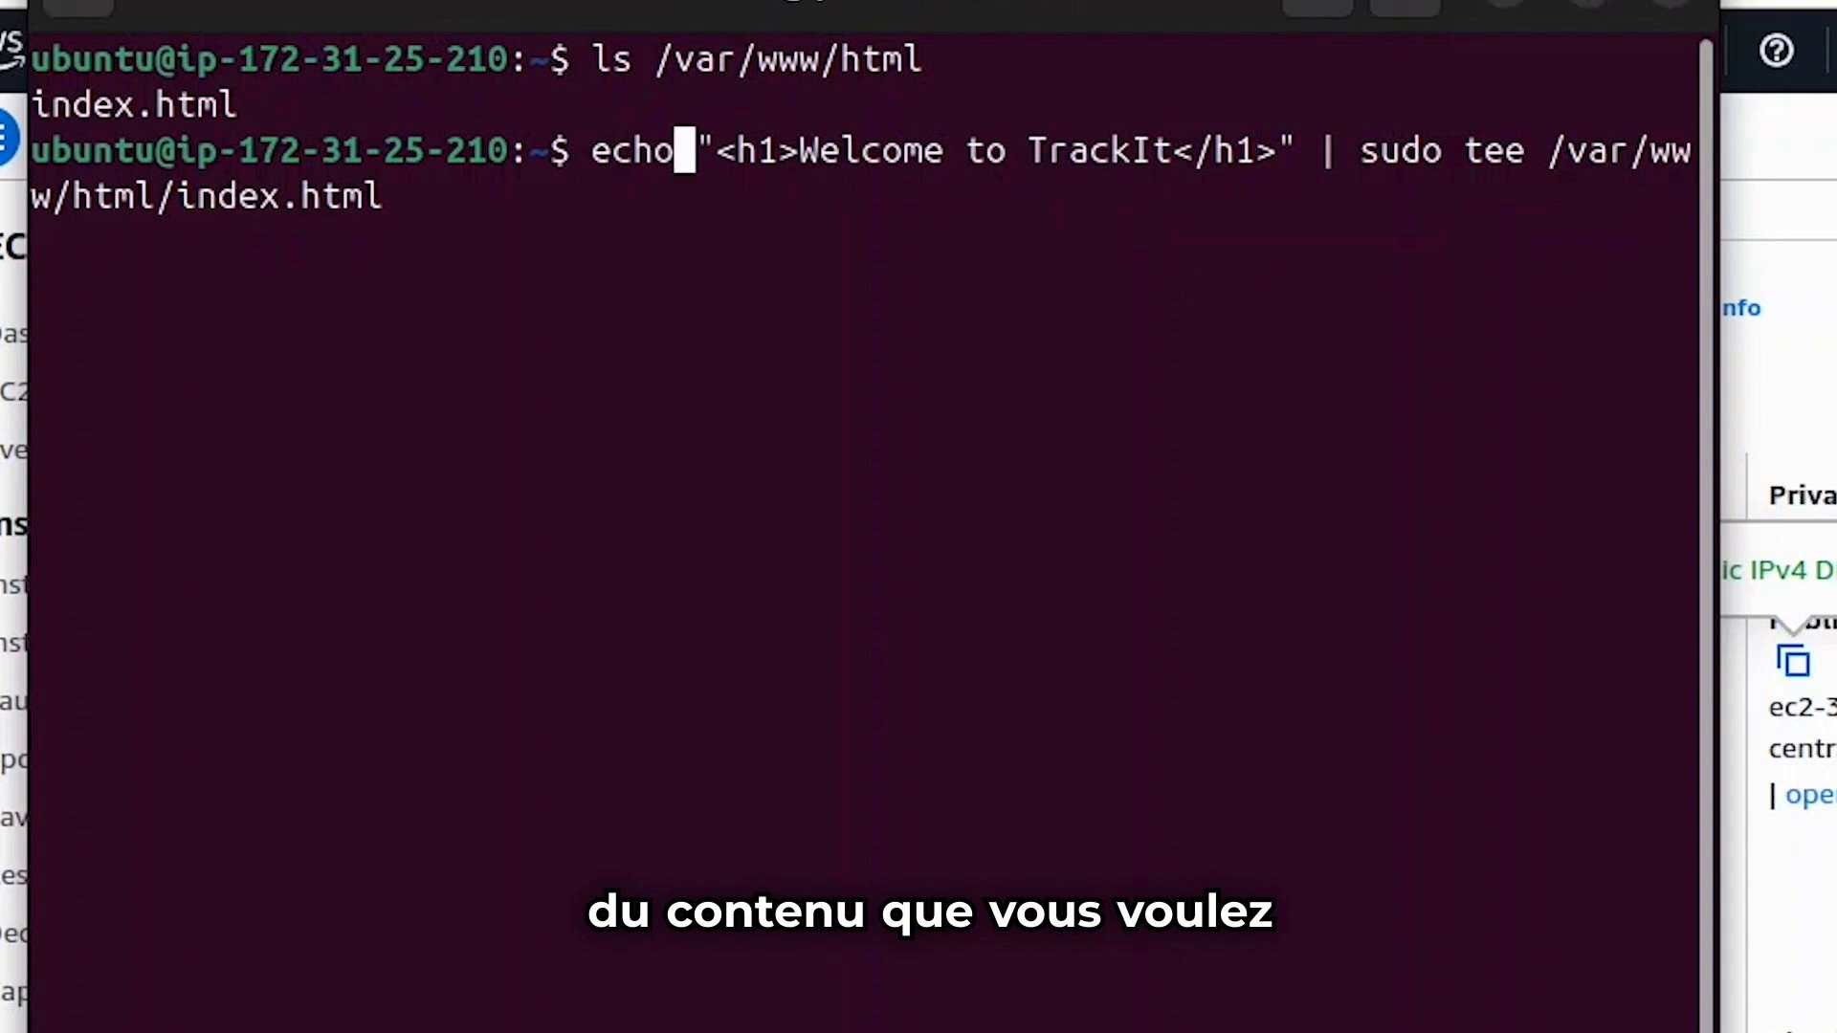
Overwrite the index page by running echo "<h1>Welcome to TrackIt</h1>" | sudo tee /var/www/html/index.html.
key(Right)
key(Right)
key(Left)
key(Left)
key(Right)
key(Right)
key(Right)
key(Right)
key(Right)
key(Right)
key(Right)
key(Right)
key(Right)
key(Right)
key(Right)
key(Right)
key(Right)
key(Right)
key(Right)
key(Right)
key(Right)
key(Right)
key(Right)
key(Right)
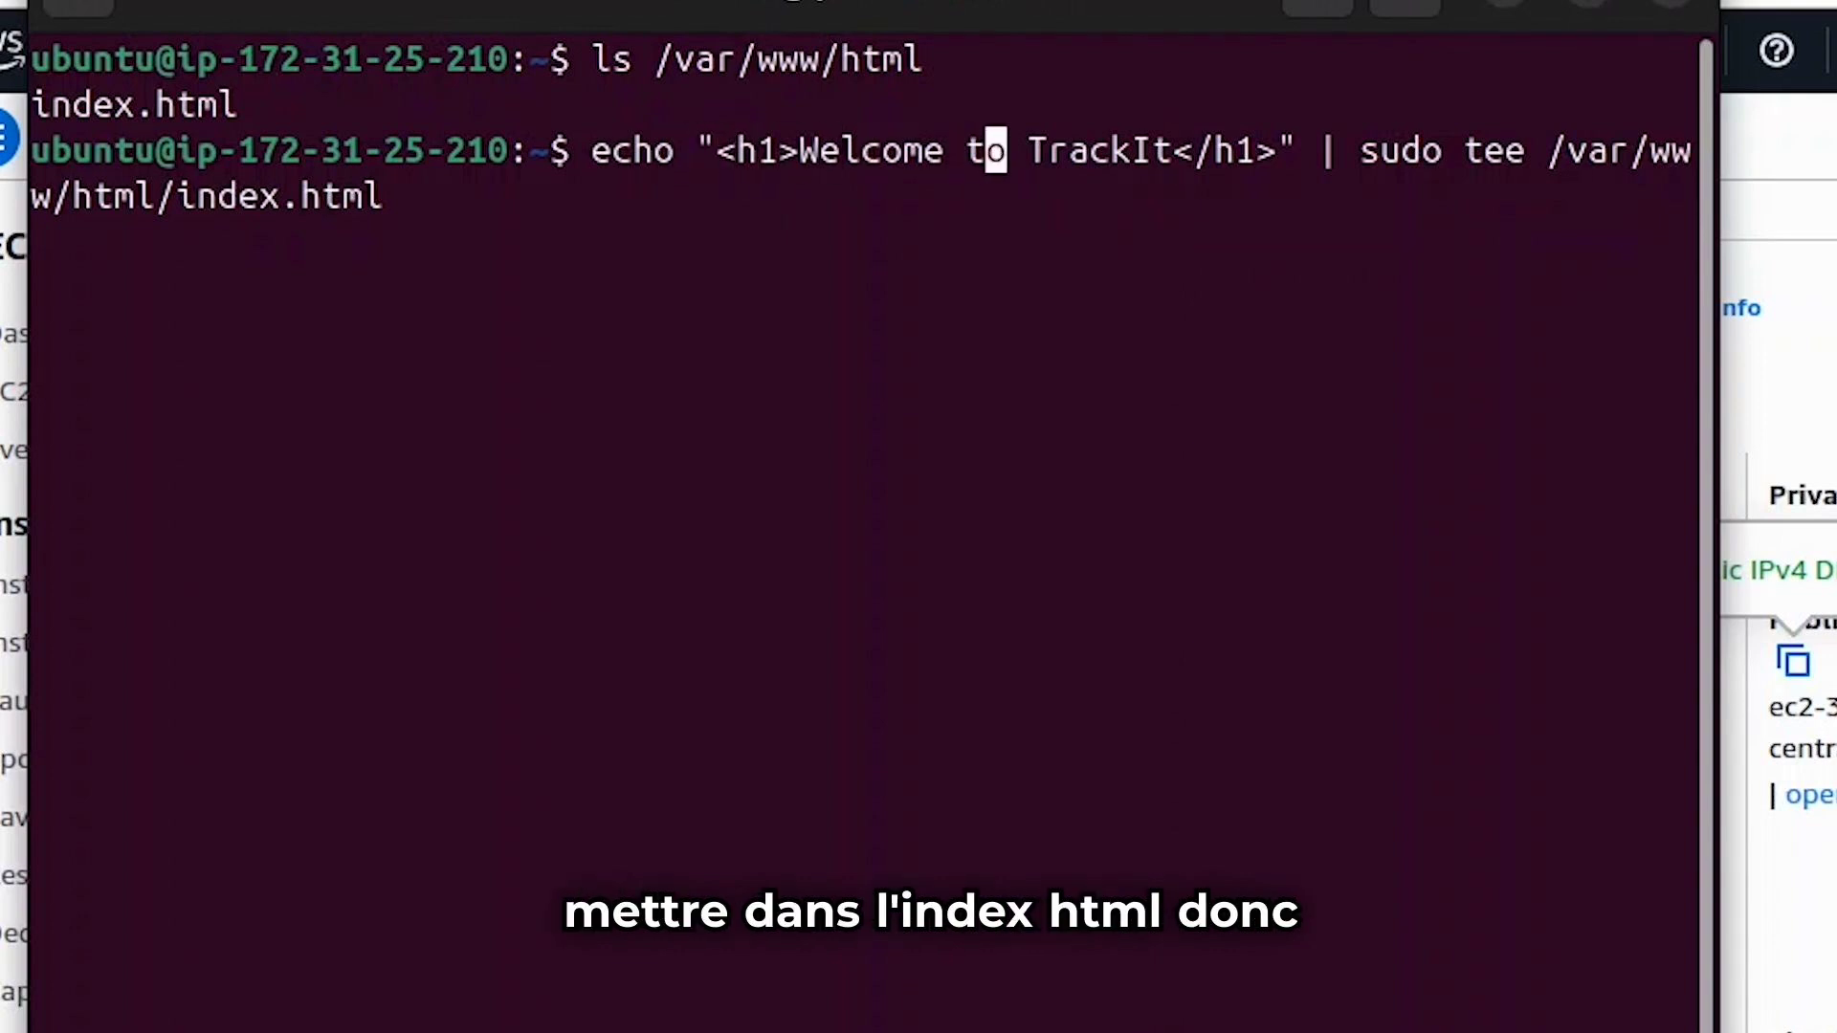
key(Right)
key(Right)
key(Right)
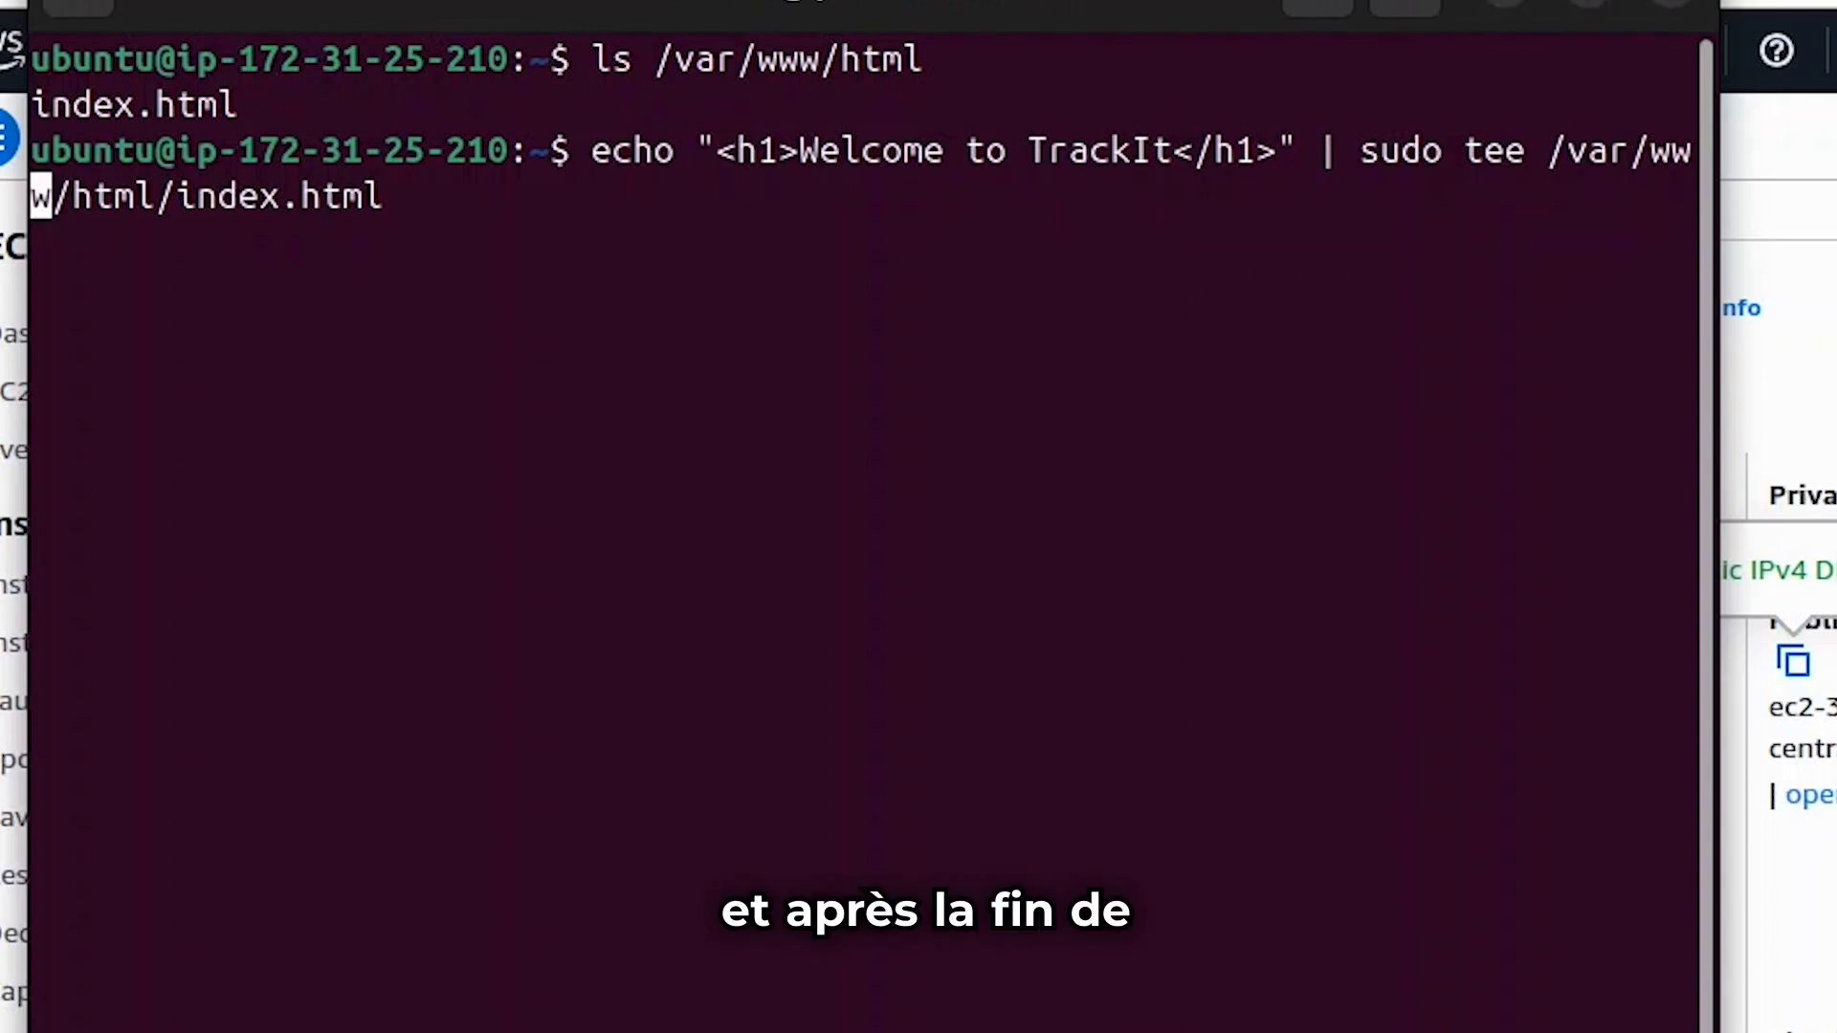
key(Right)
key(Right)
key(Right)
key(Right)
key(Right)
key(Right)
key(Right)
key(Right)
key(Right)
key(Right)
key(Right)
key(Right)
key(Right)
key(Right)
key(Right)
key(Right)
key(Right)
key(Return)
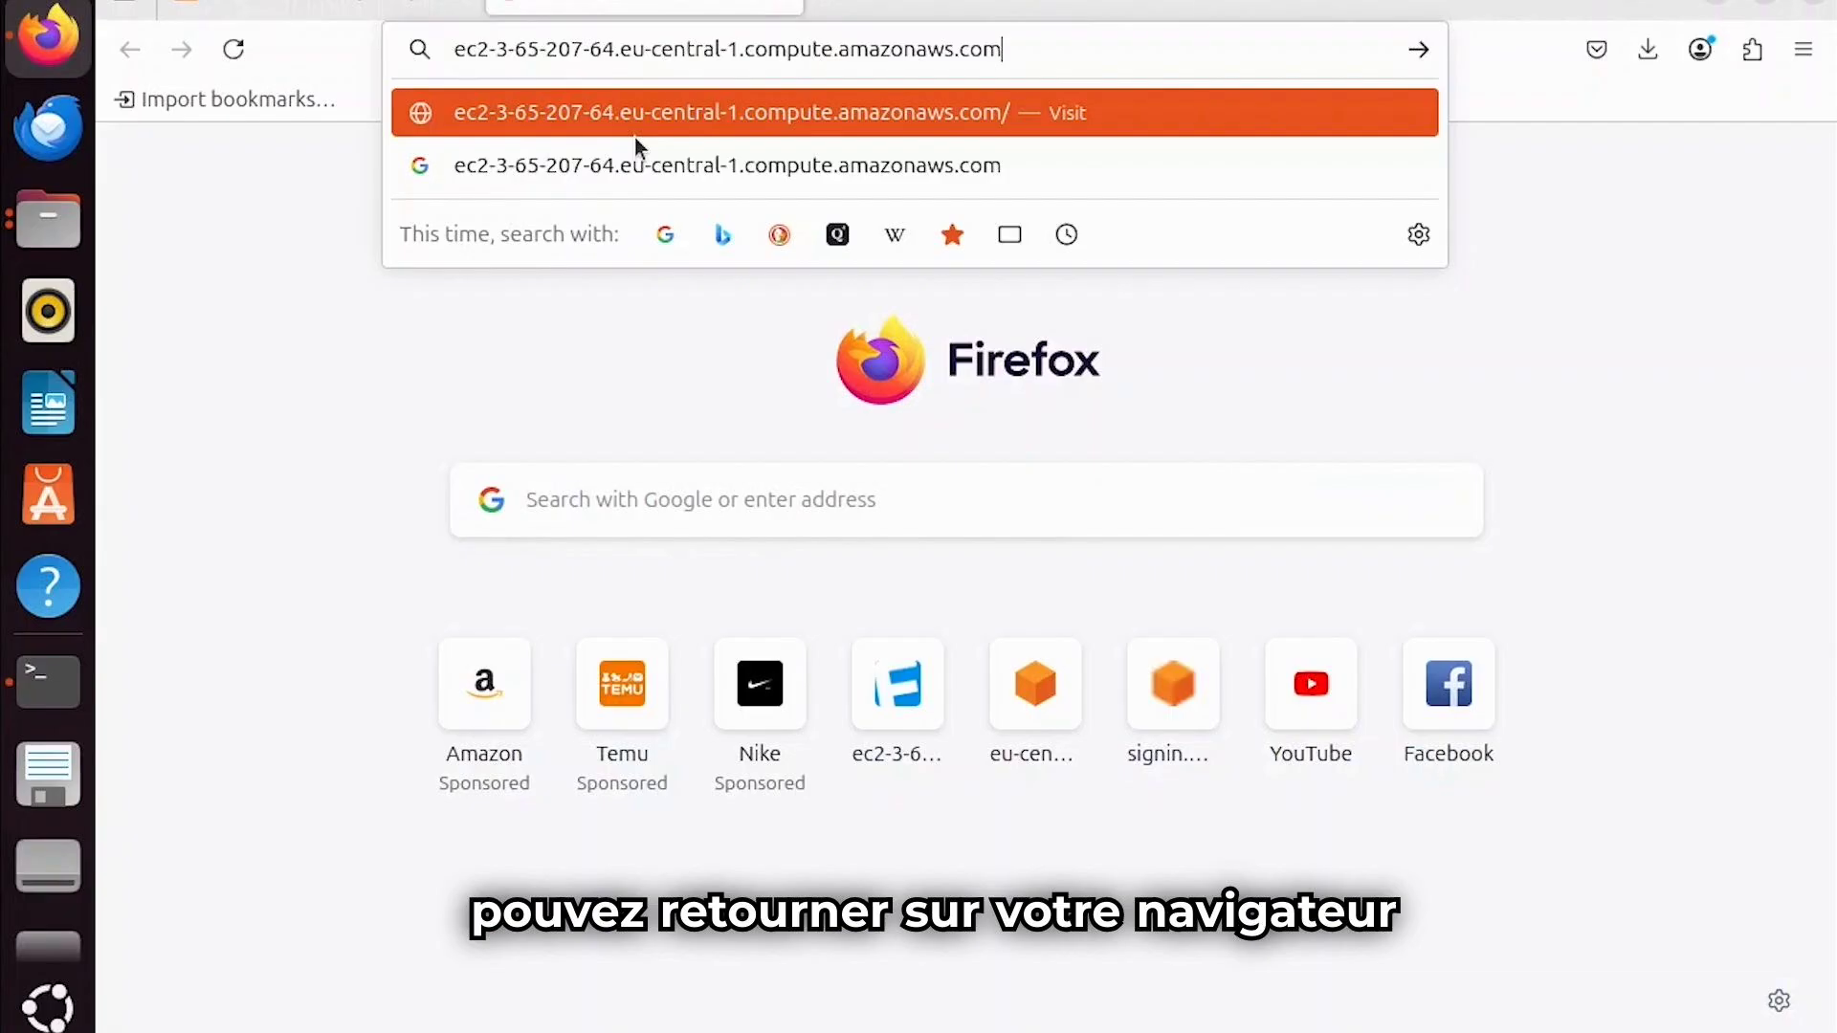
In Firefox, load ec2-3-65-207-64.eu-central-1.compute.amazonaws.com and examine the page's heading and address.
key(Return)
drag(109, 134, 564, 134)
click(507, 302)
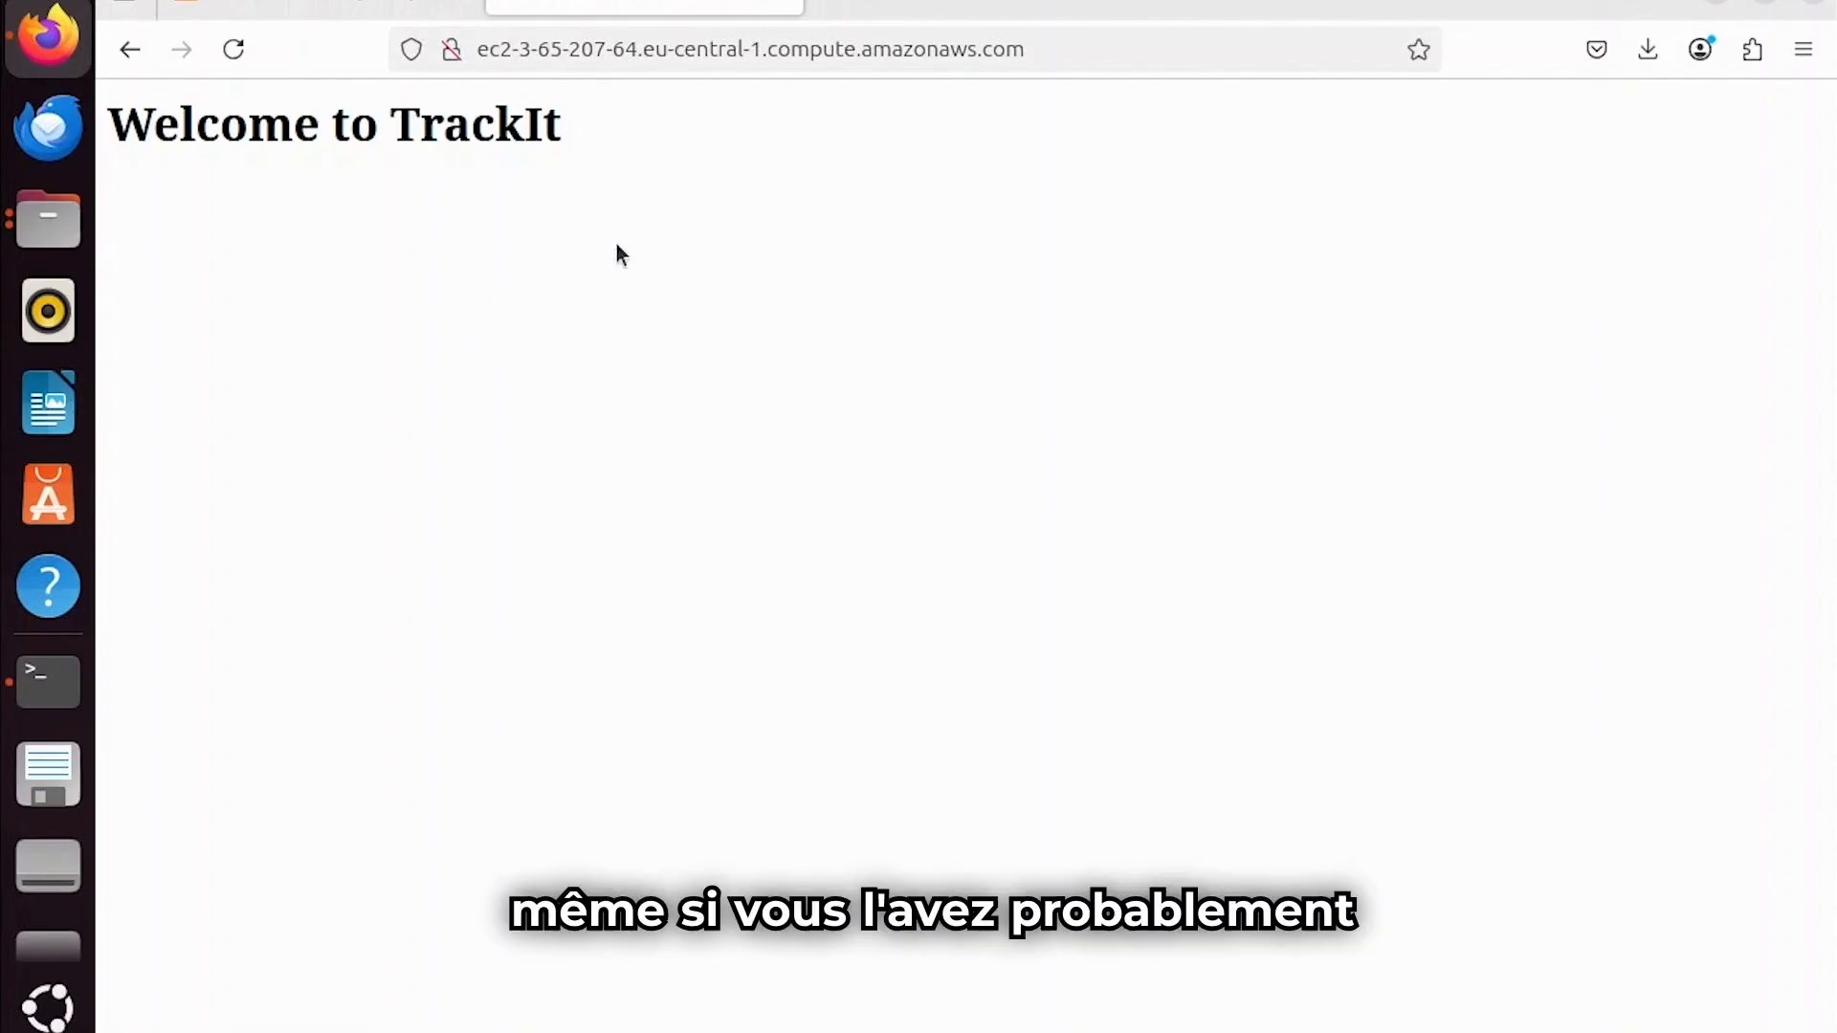
double_click(825, 53)
click(741, 48)
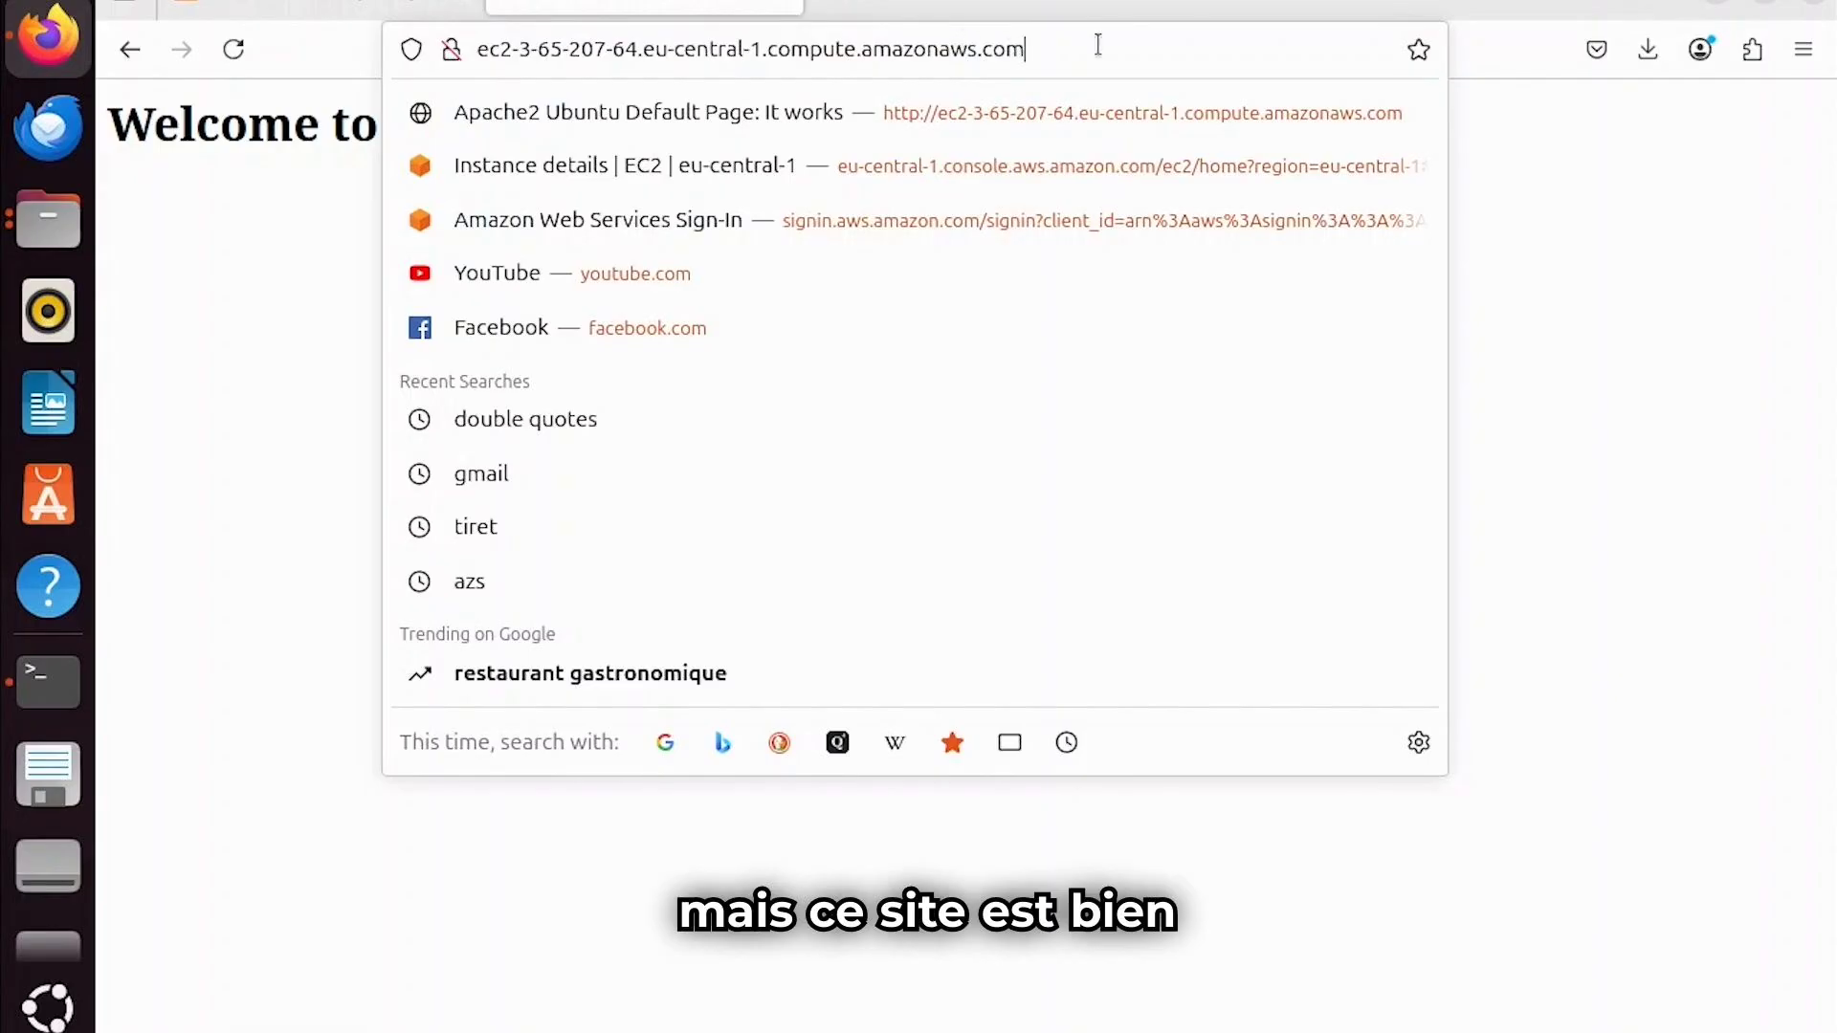
mouse_move(862, 46)
mouse_down()
mouse_move(576, 48)
mouse_move(862, 46)
mouse_up()
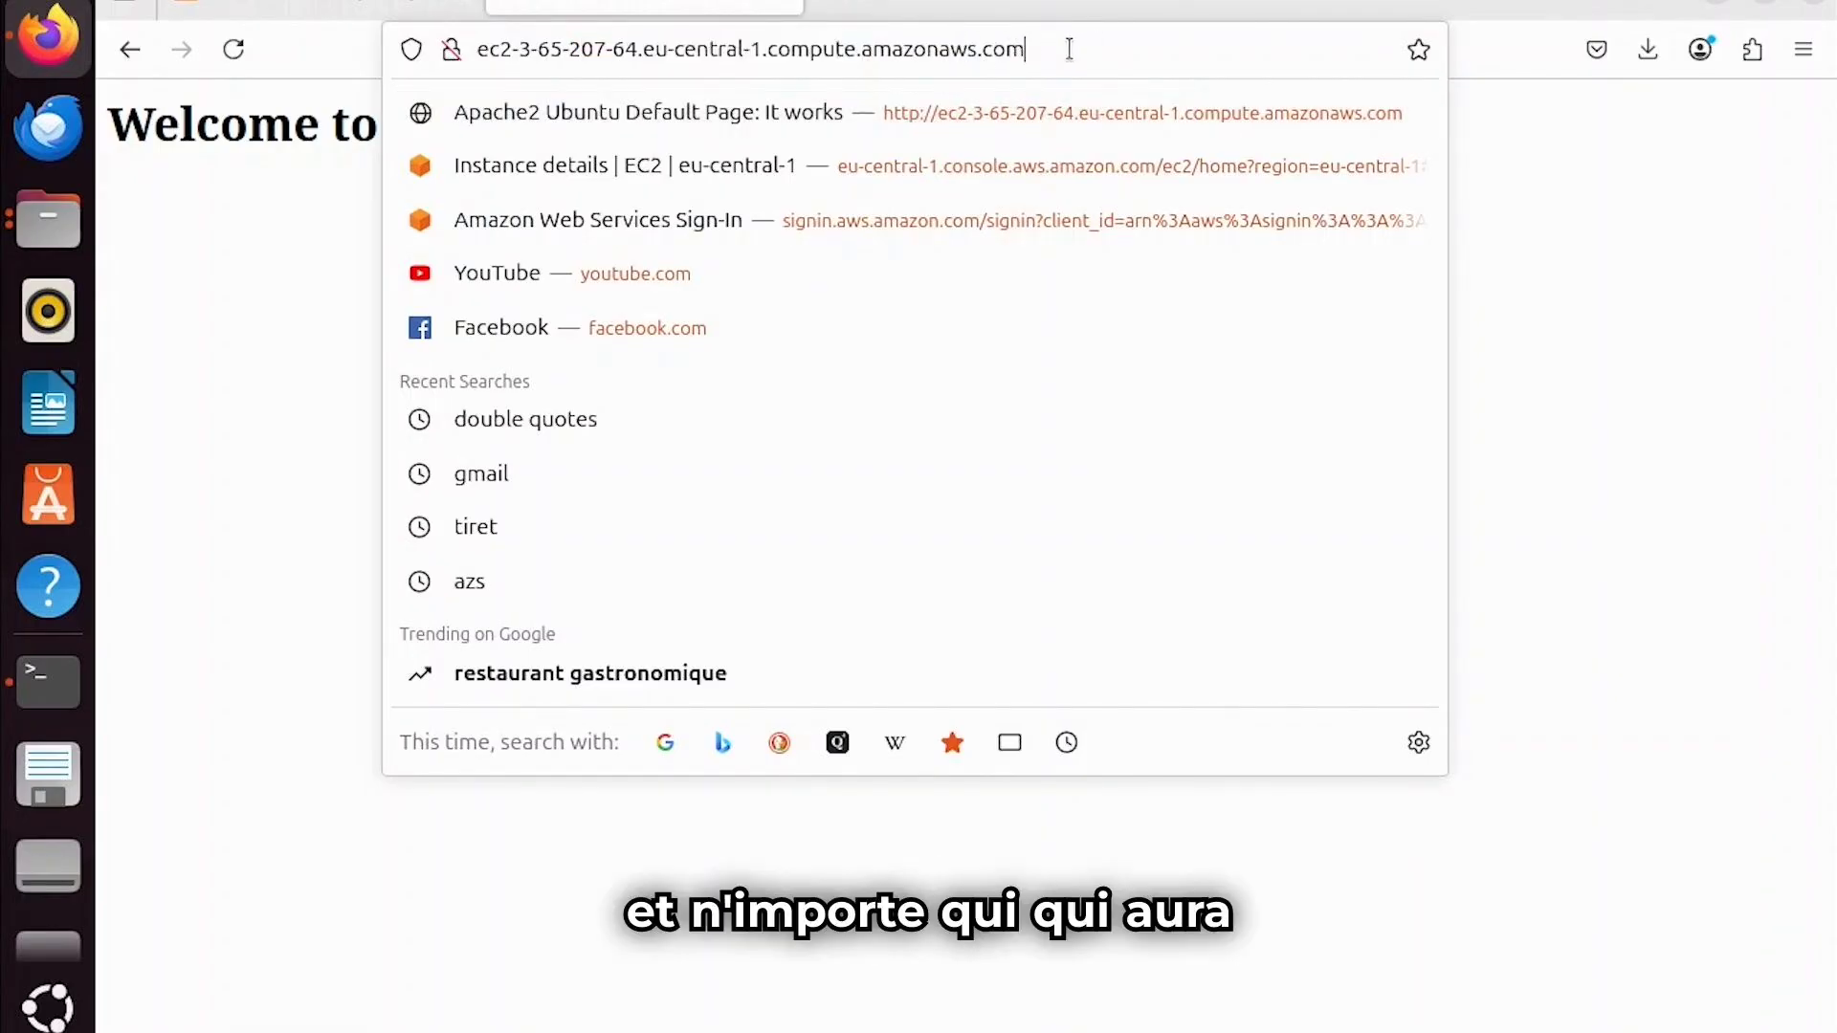